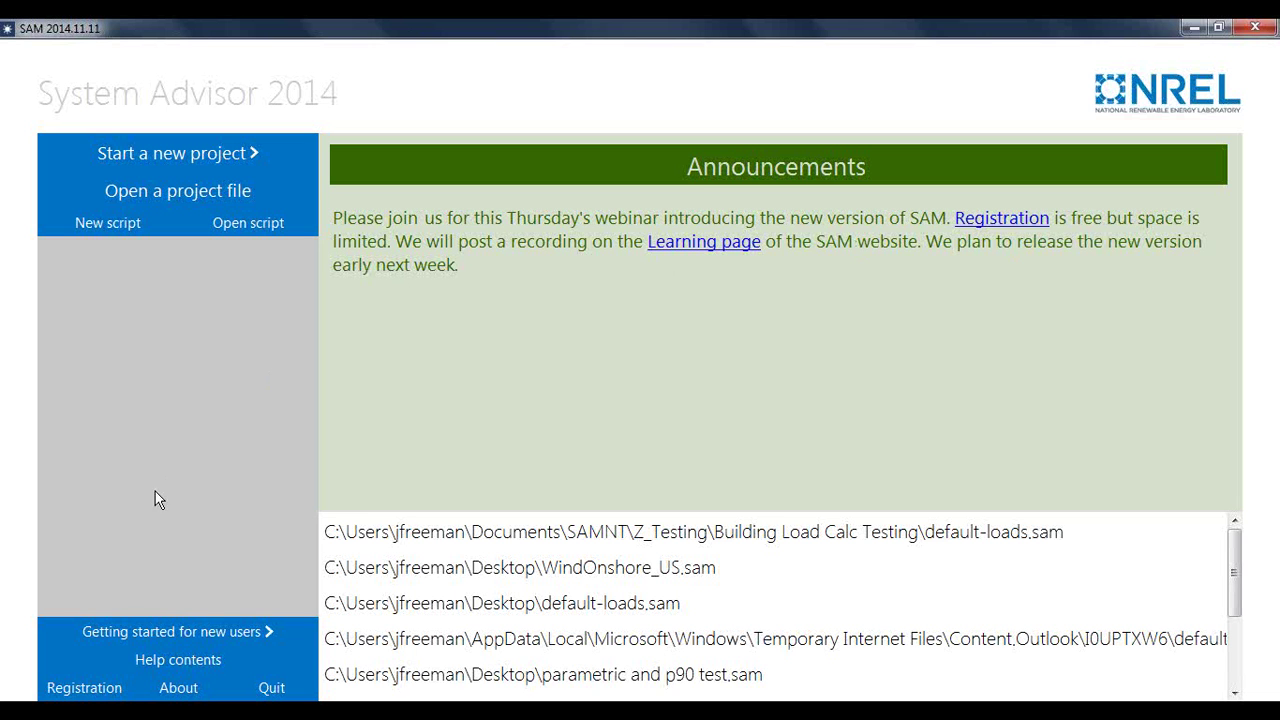
Review the SAM registration form and its registration information notice, closing both without registering.
left_click(85, 688)
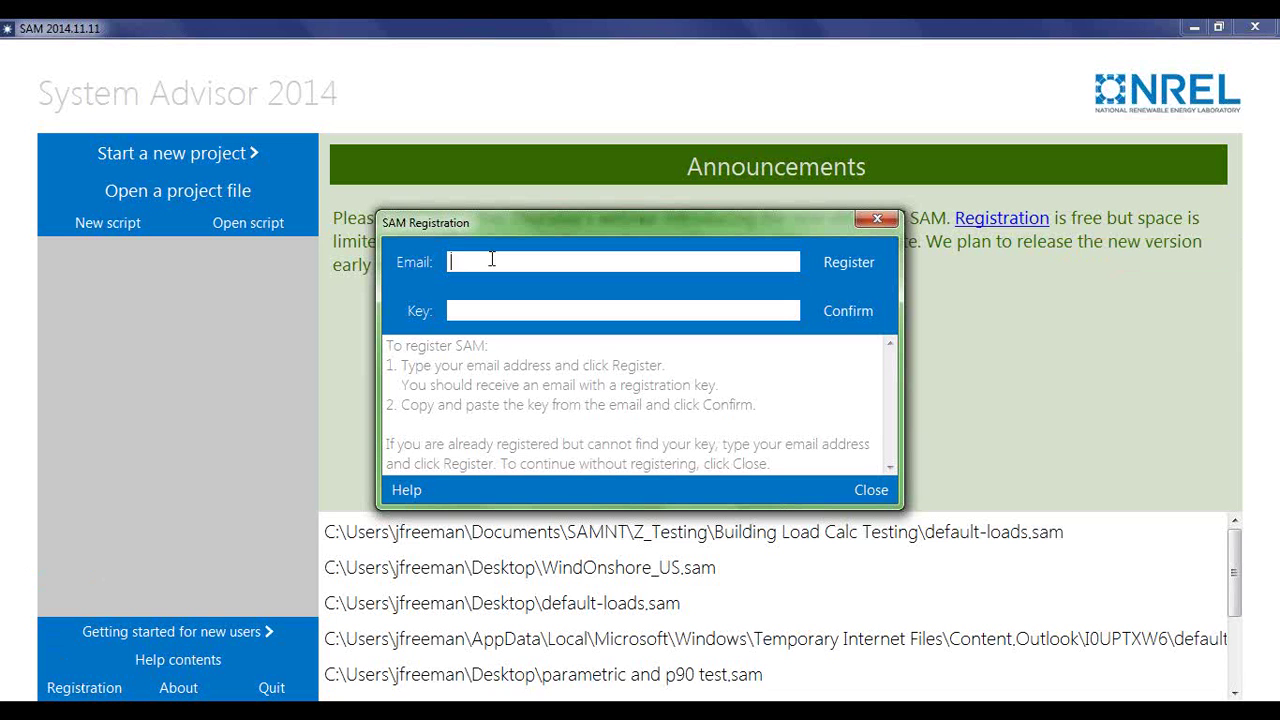
left_click(871, 266)
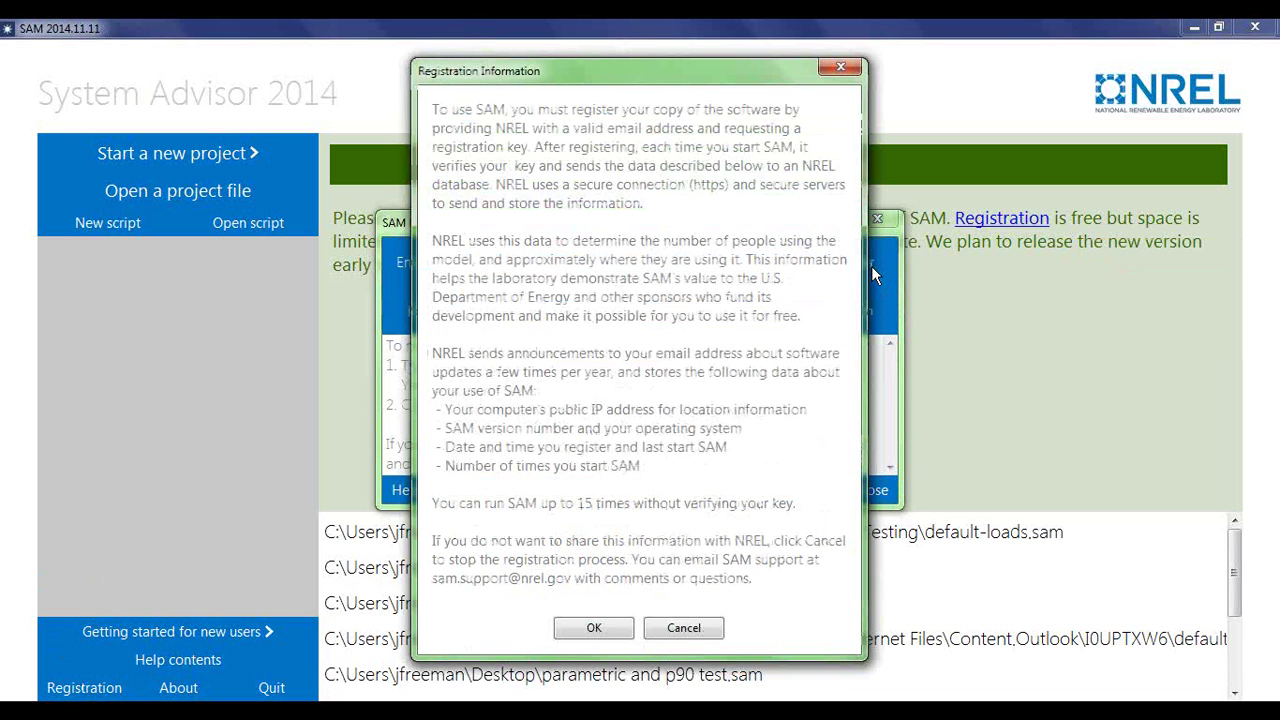
left_click(682, 627)
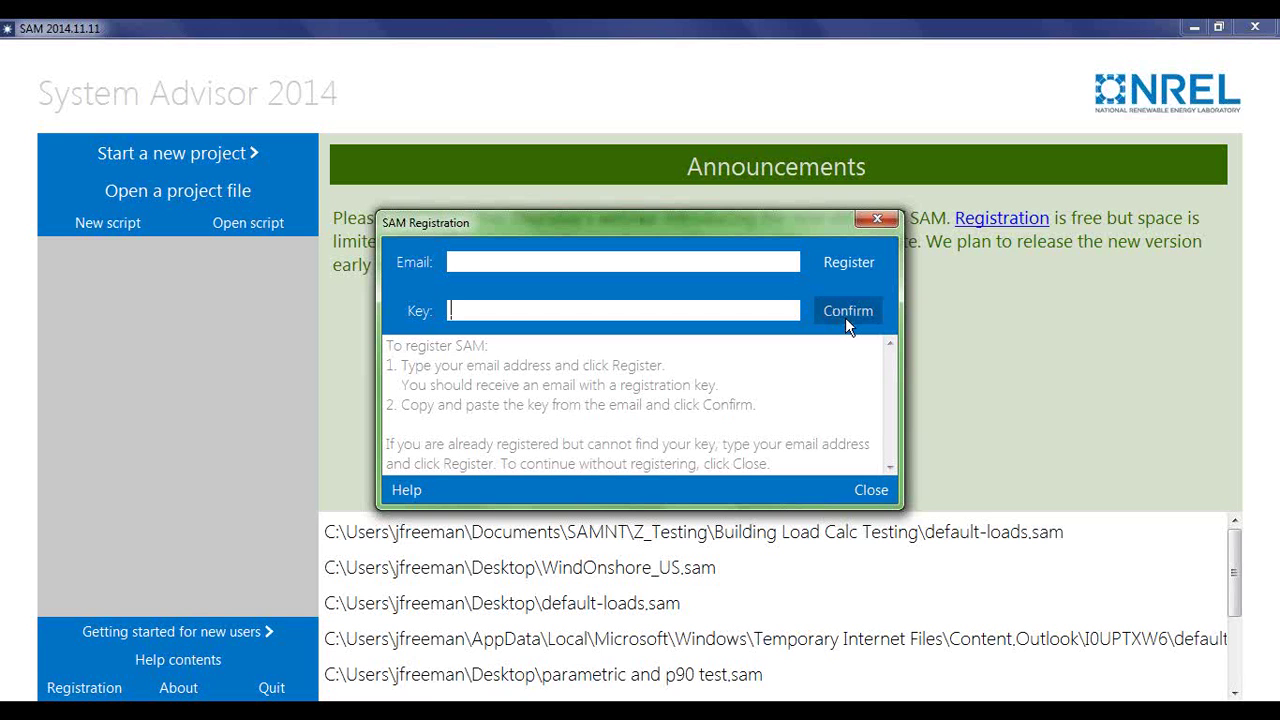
left_click(872, 495)
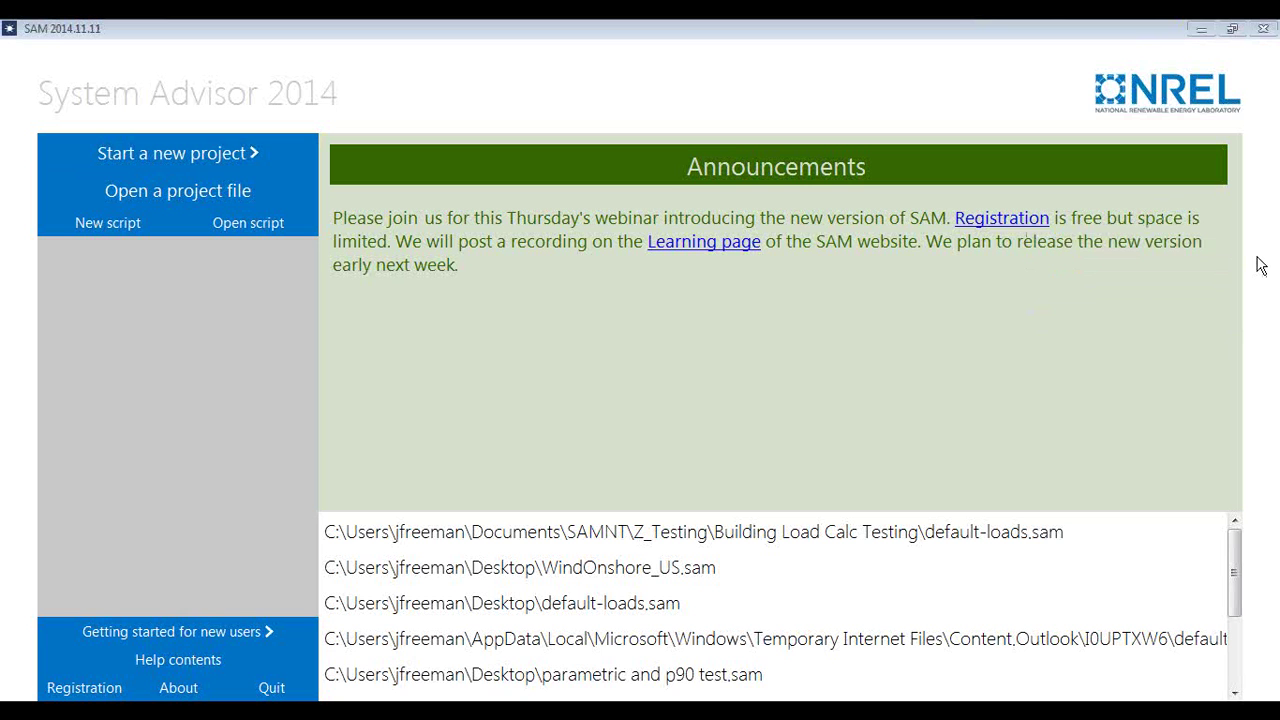
left_click(1018, 268)
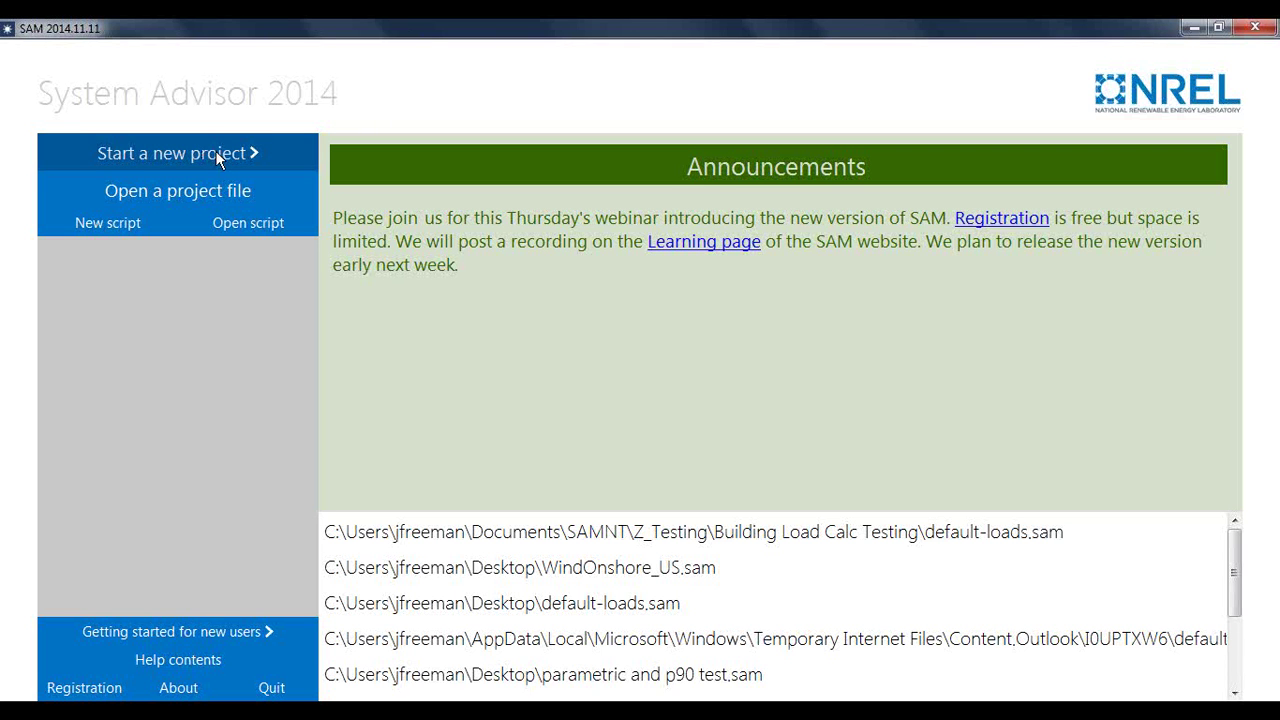
Start a new project with the Photovoltaic (detailed) performance model and the PPA single owner (utility) financial model.
left_click(216, 156)
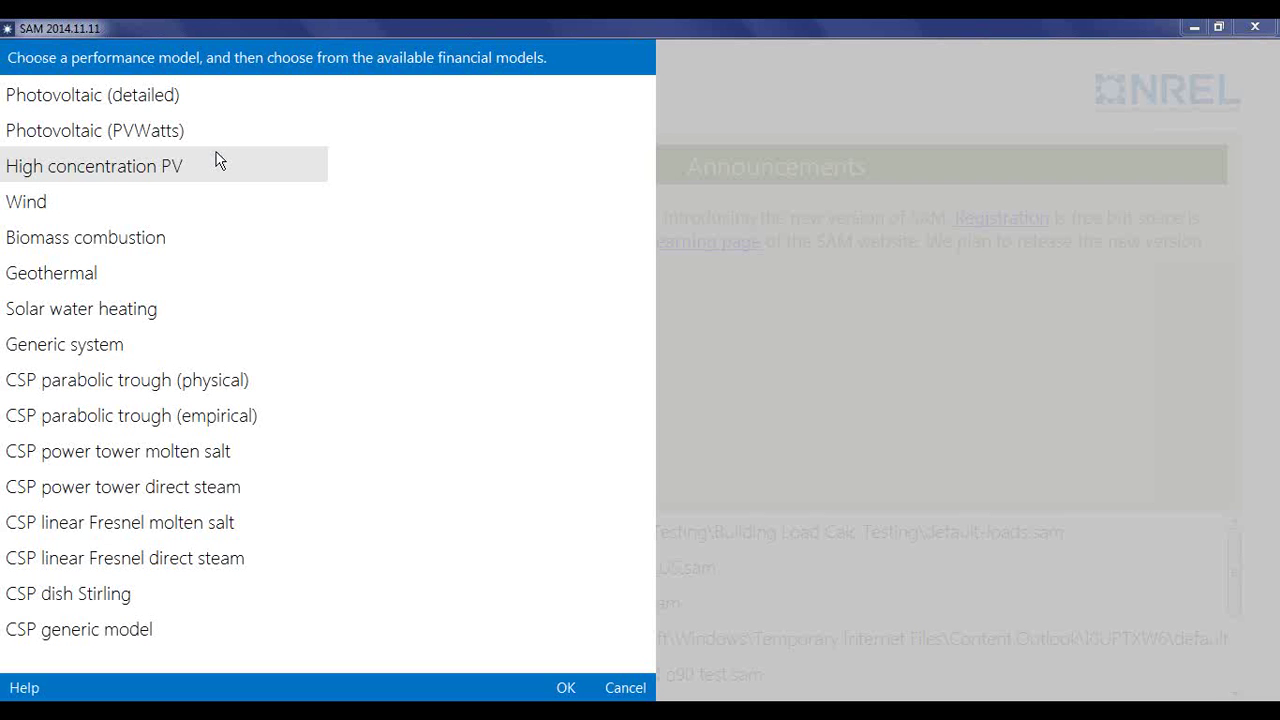
left_click(193, 98)
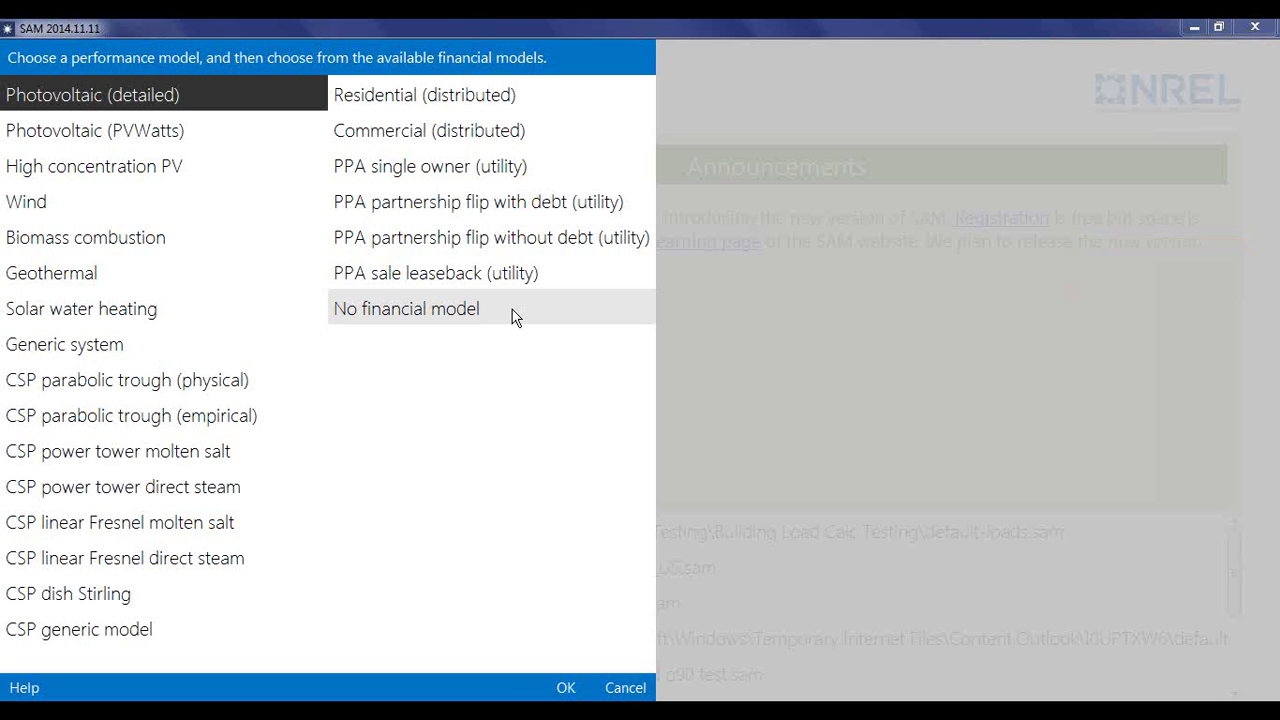
left_click(546, 168)
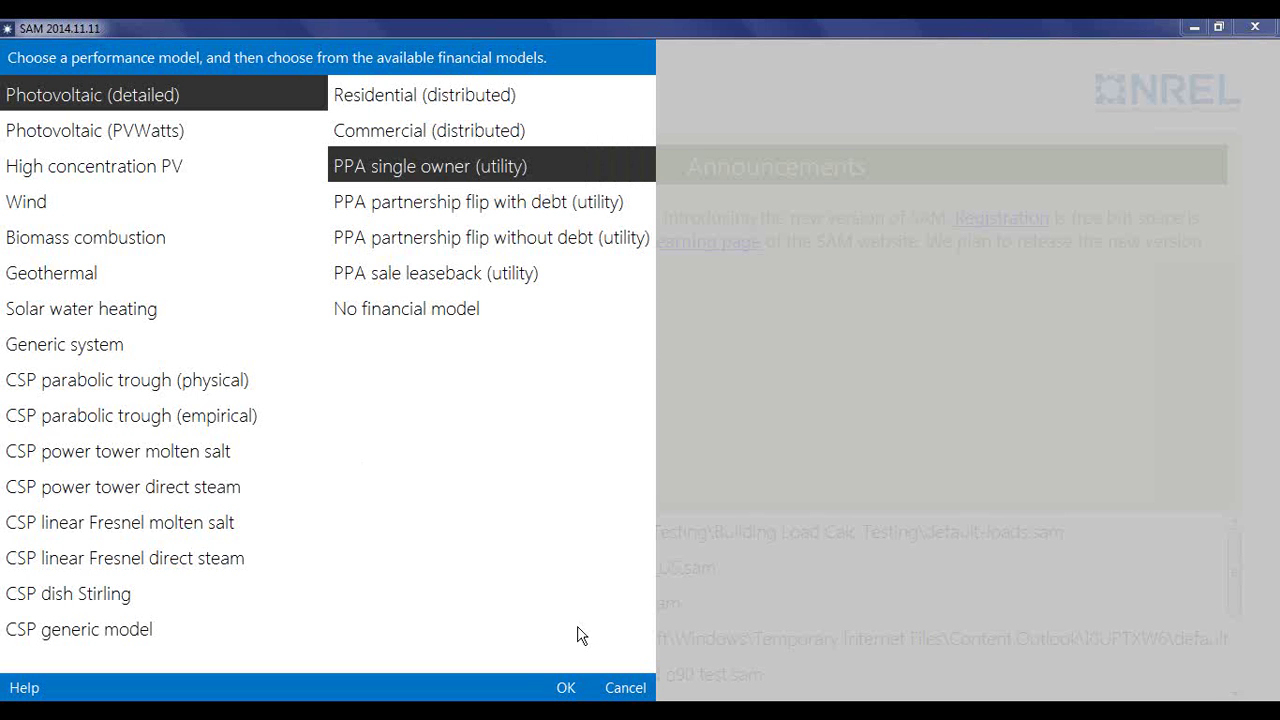
left_click(566, 688)
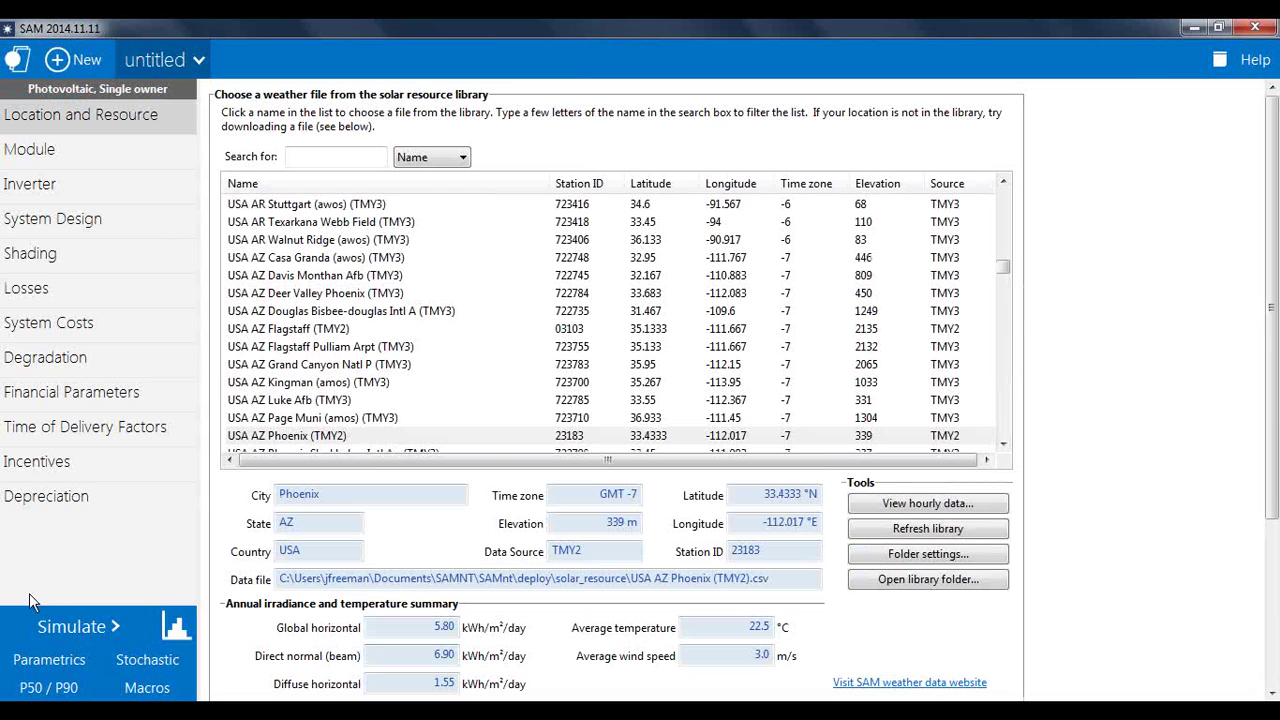
Run the simulation and swap the Energy Loss chart into the large chart position beside the summary metrics table.
left_click(55, 627)
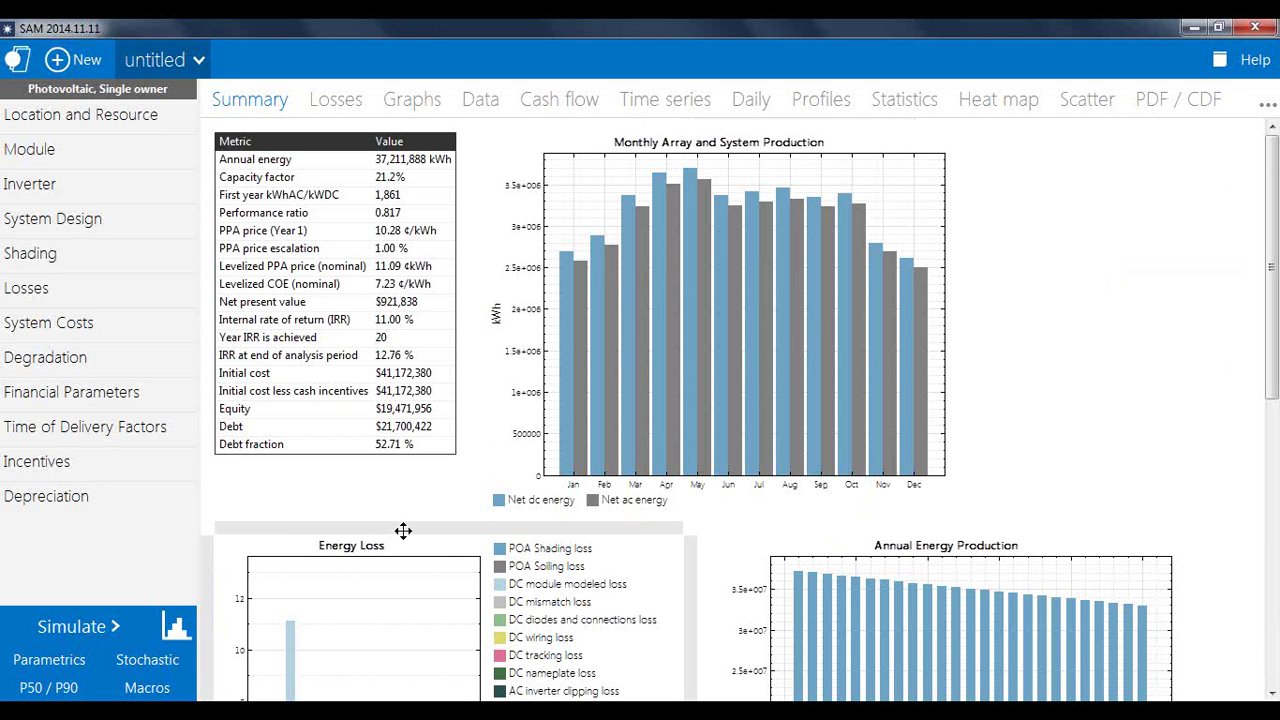
left_click_drag(403, 530, 467, 258)
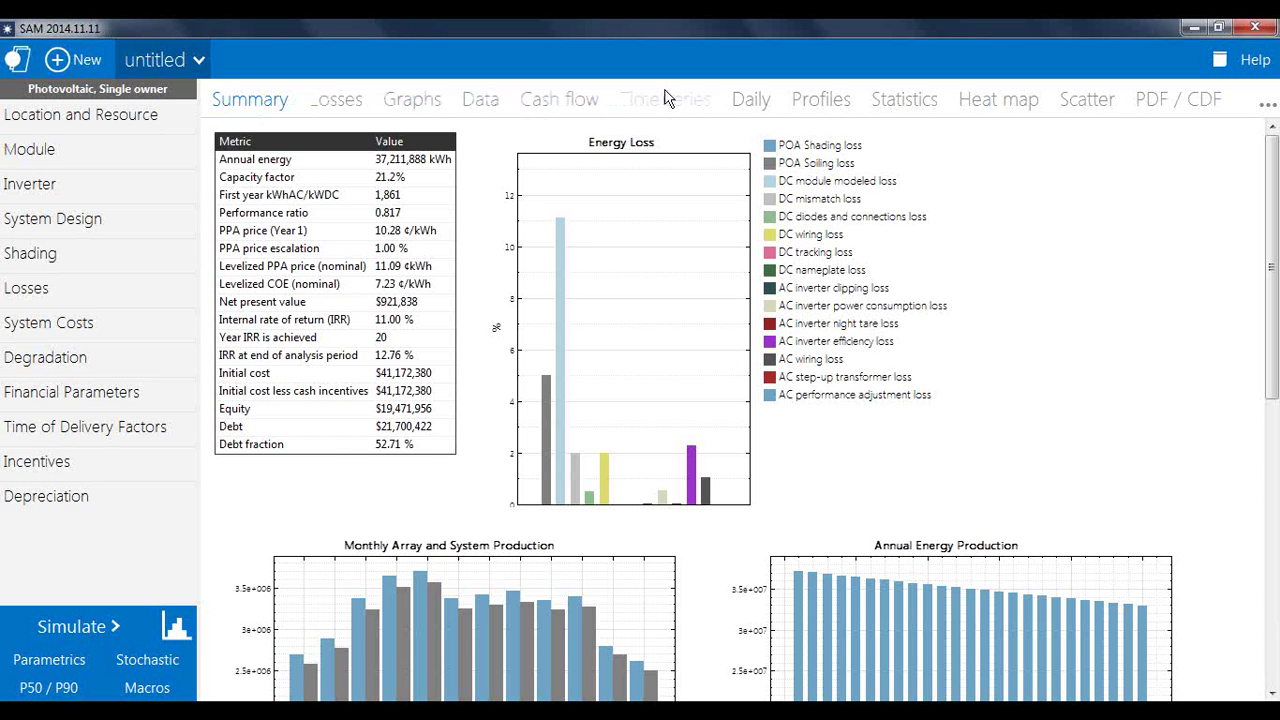
View the loss diagram and create a line graph of the hourly Gross ac power (kW).
left_click(336, 100)
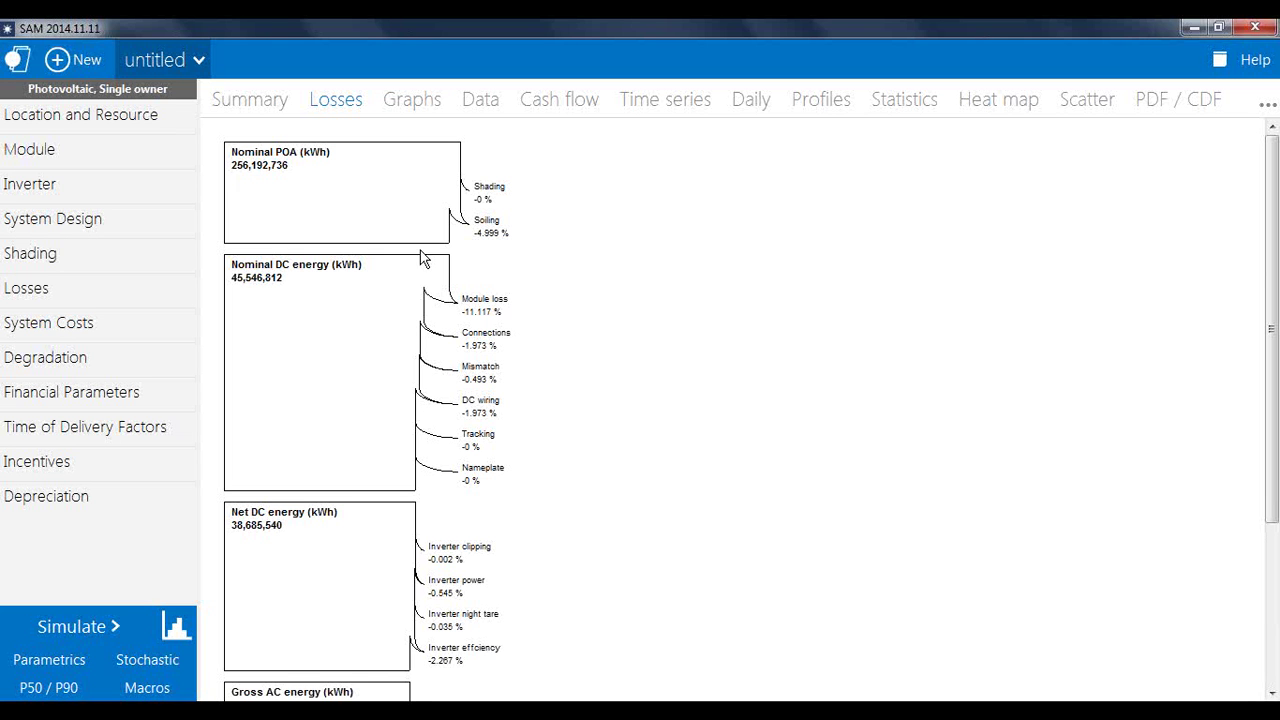
left_click(424, 110)
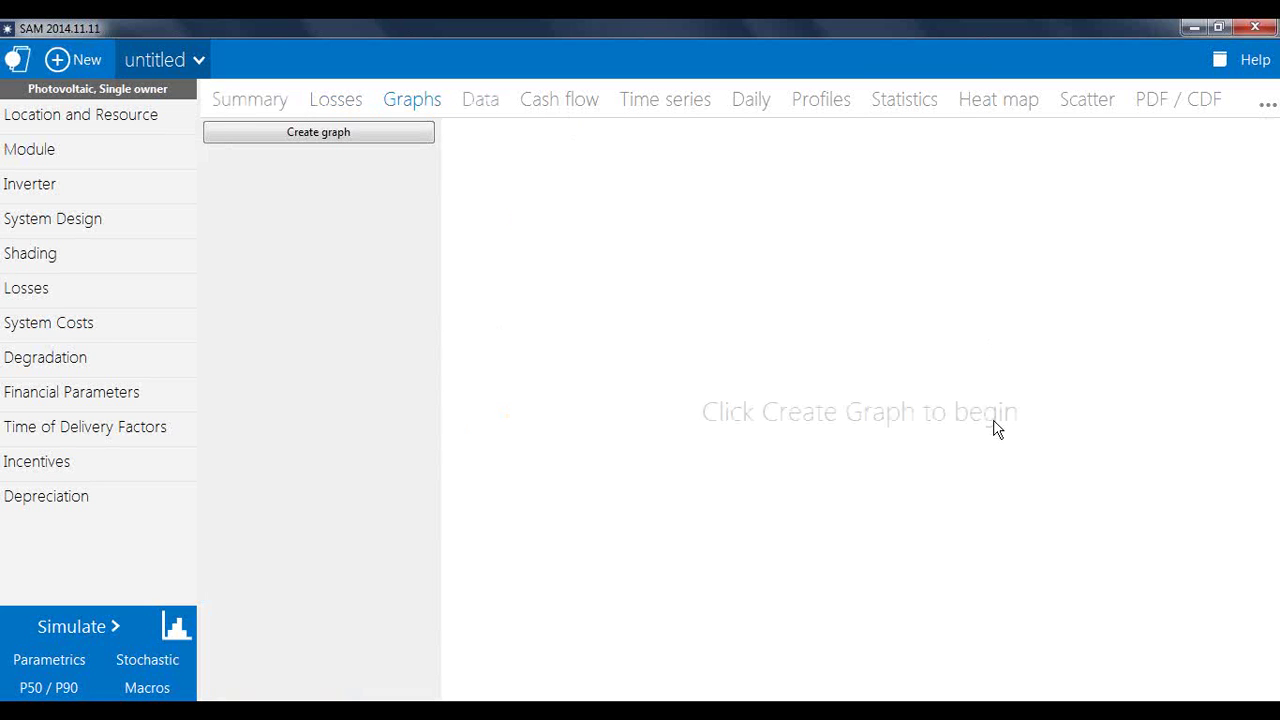
left_click(364, 139)
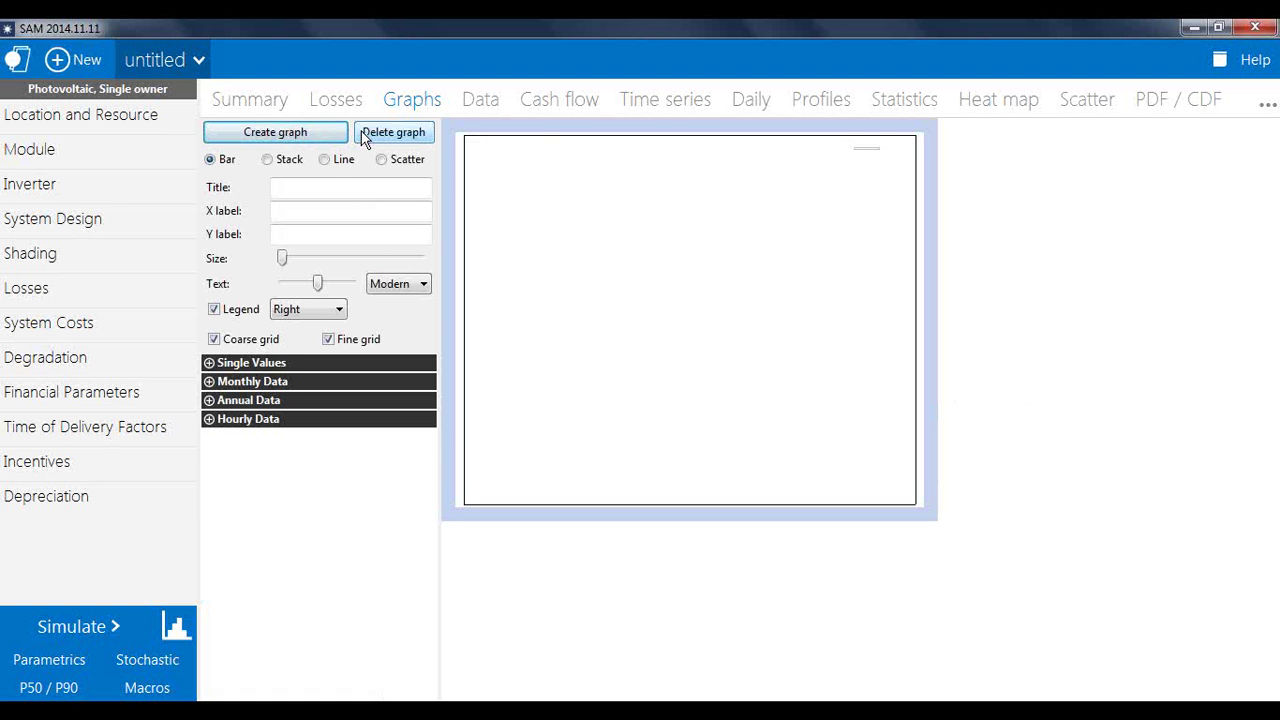
left_click(211, 421)
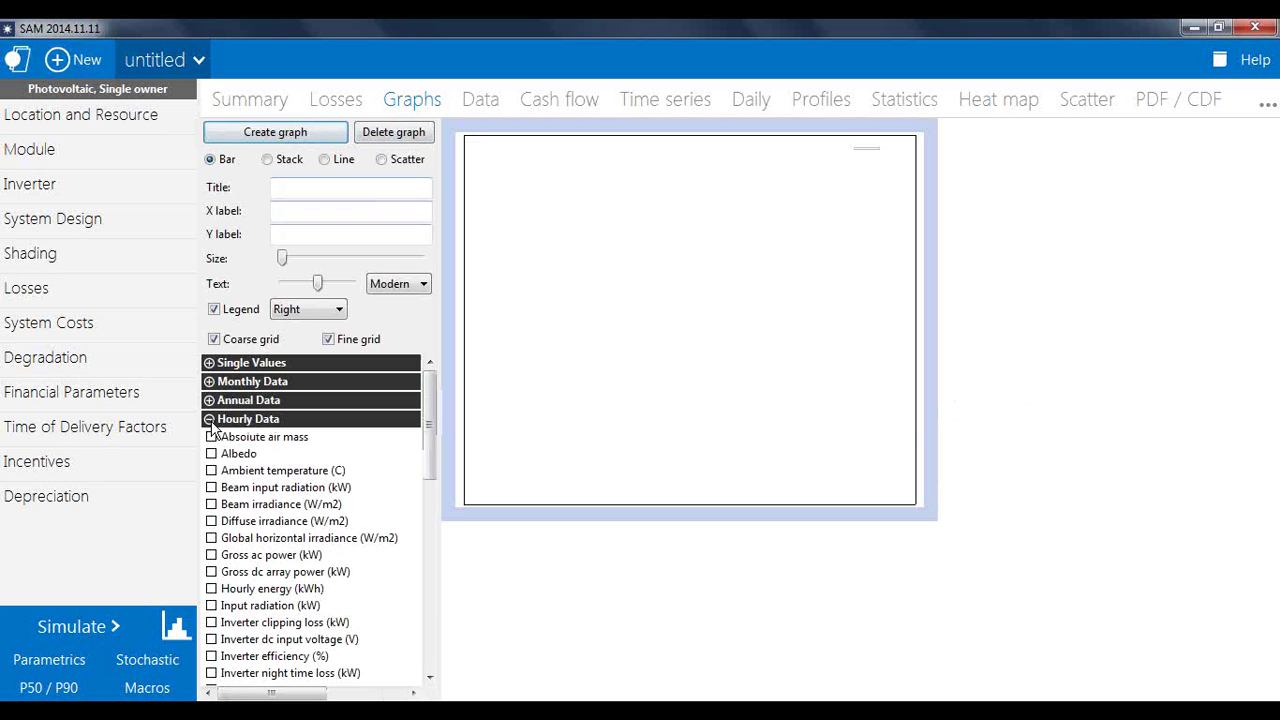
left_click(211, 555)
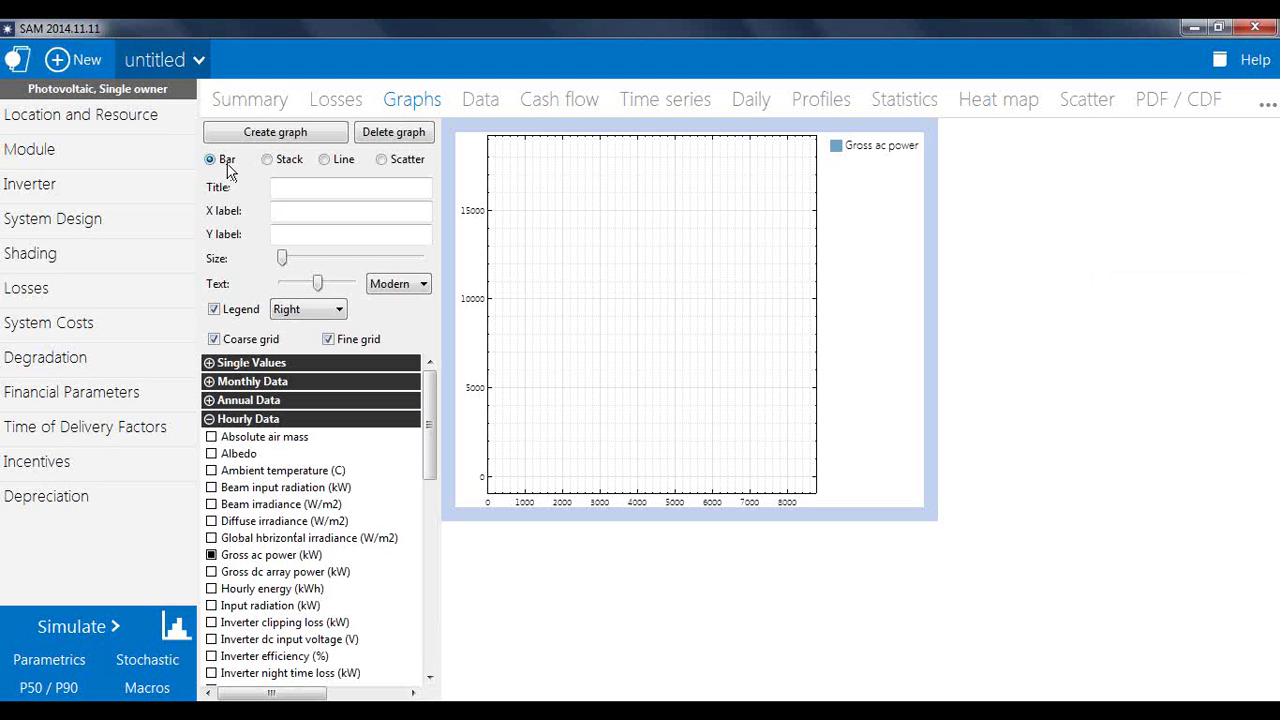
left_click(325, 162)
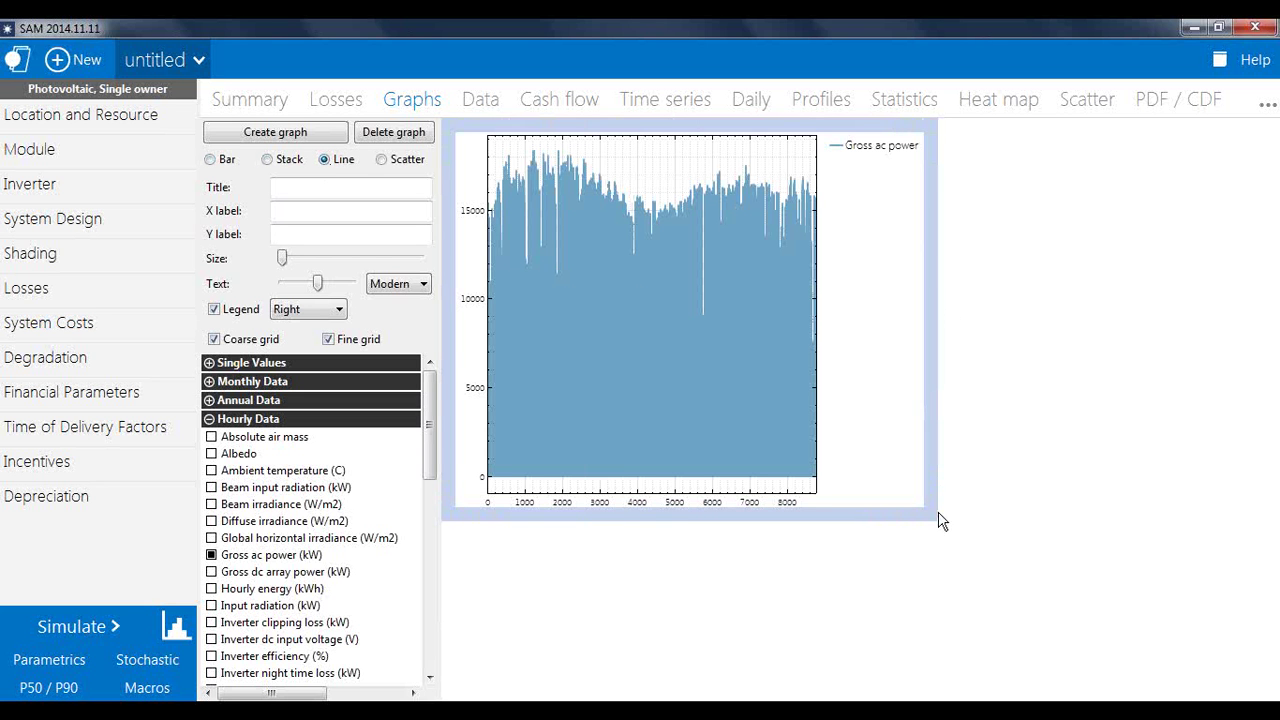
Enlarge the Gross ac power graph and view its clipboard and export options without choosing one.
left_click_drag(930, 511, 1109, 619)
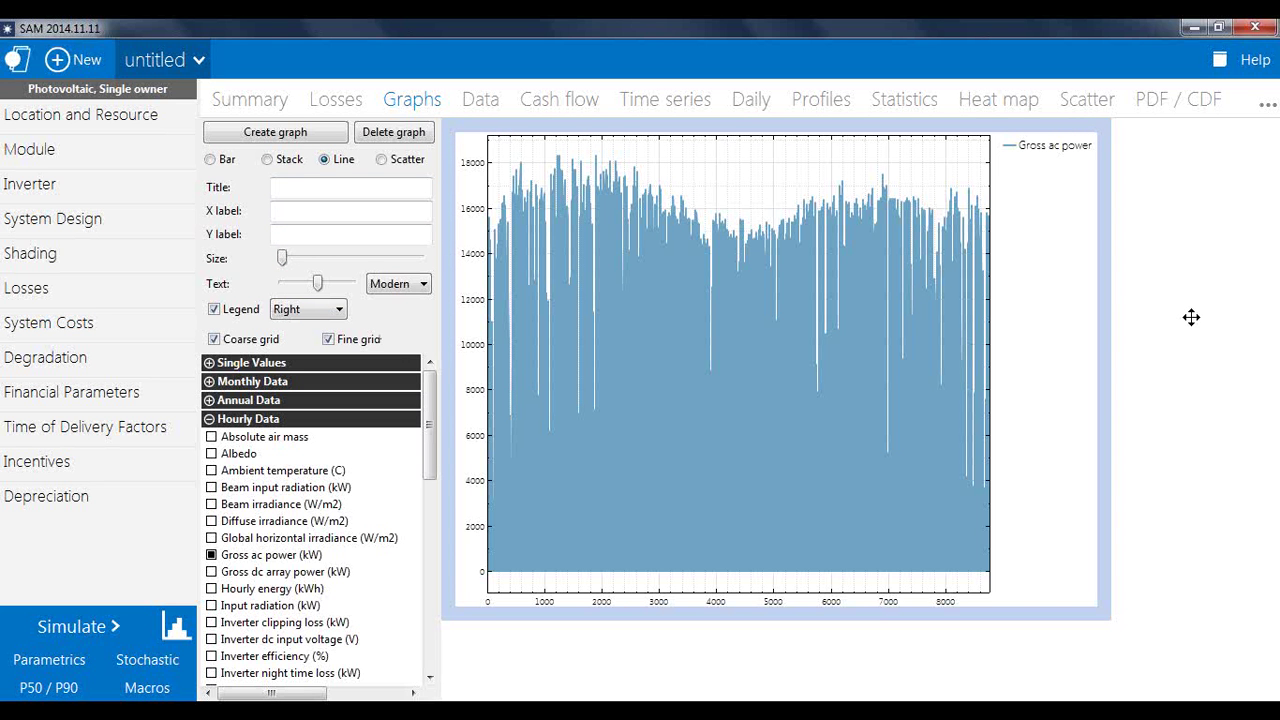
right_click(764, 309)
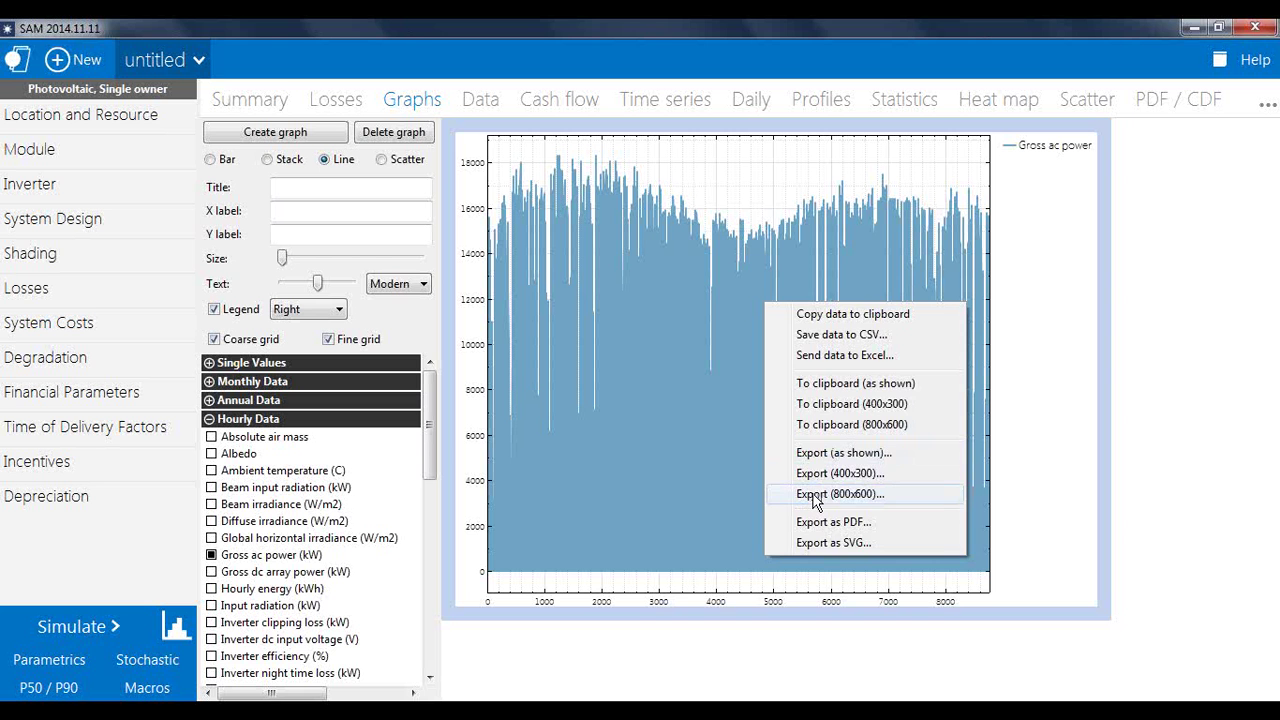
left_click(1140, 413)
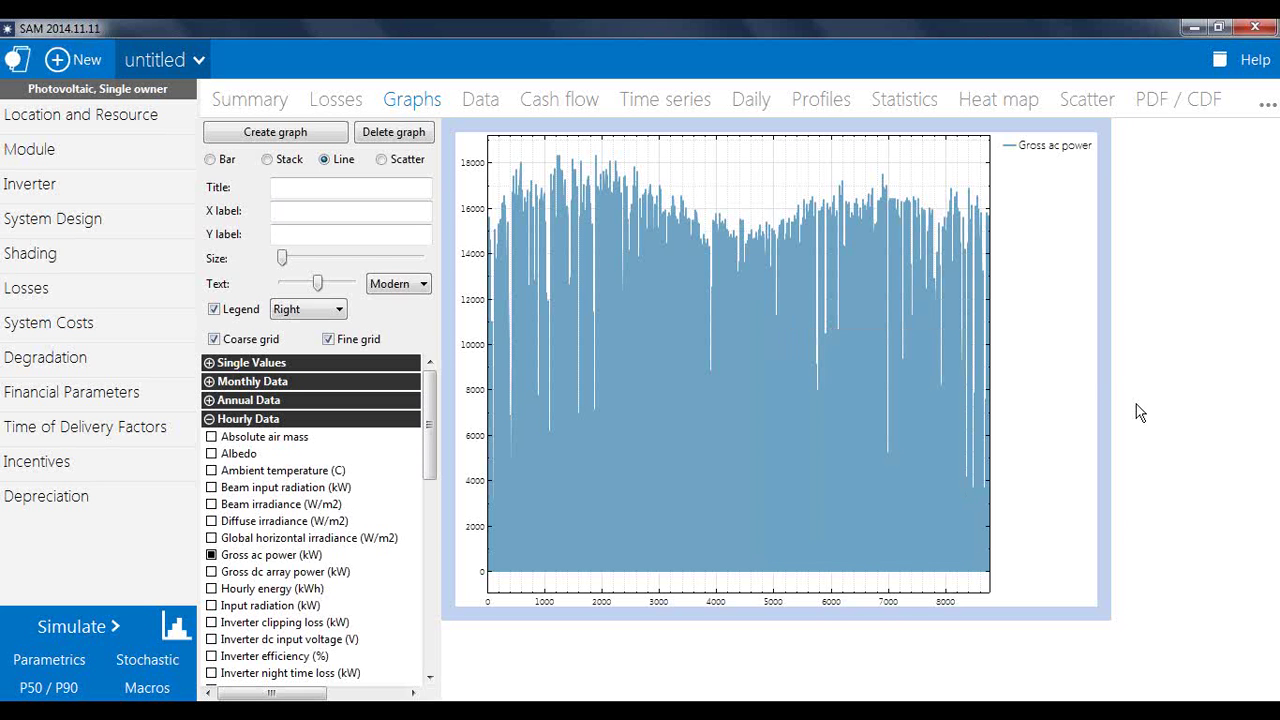
Show the hourly Beam input radiation (kW) and Diffuse irradiance (W/m2) values in the results data table.
left_click(482, 100)
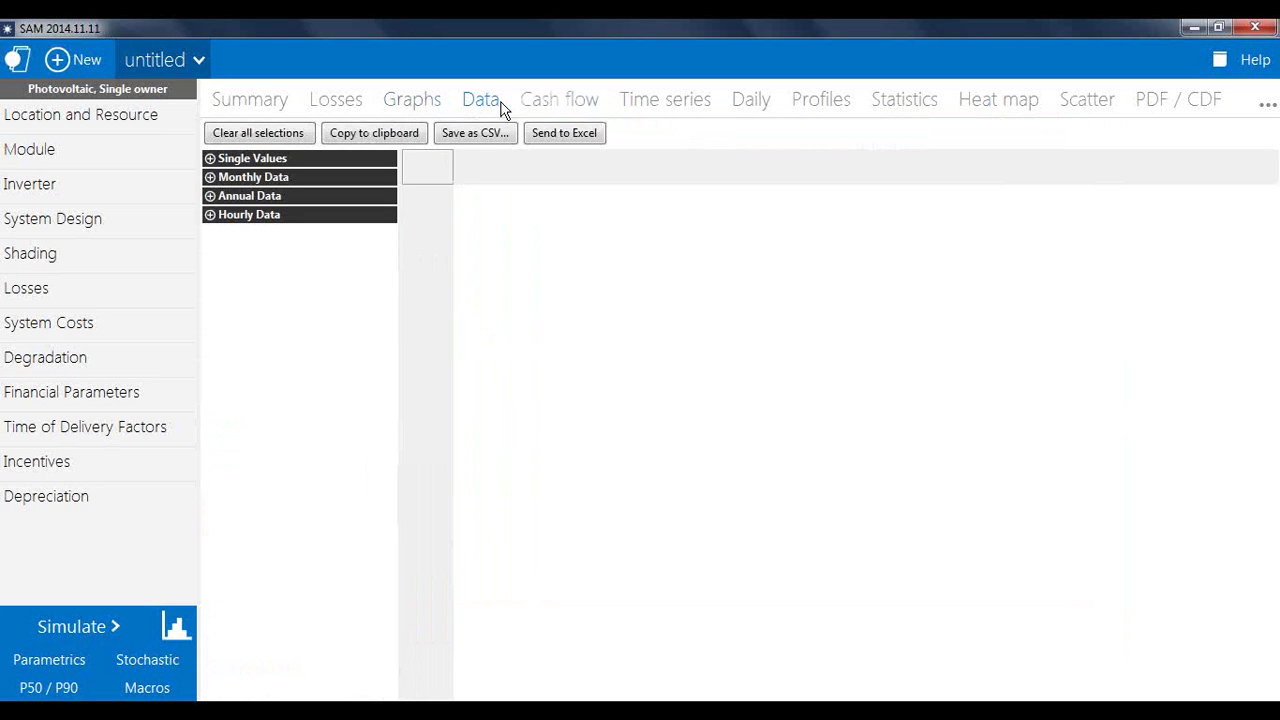
left_click(211, 197)
left_click(211, 197)
left_click(211, 215)
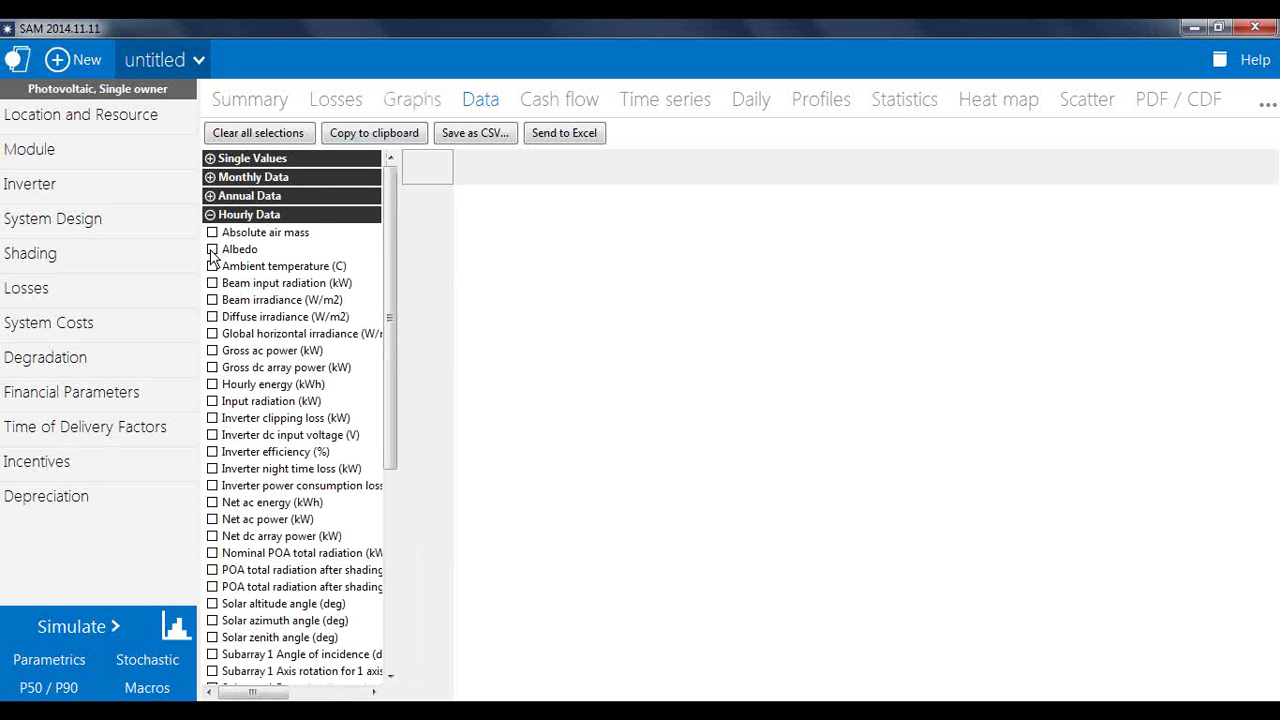
left_click(213, 287)
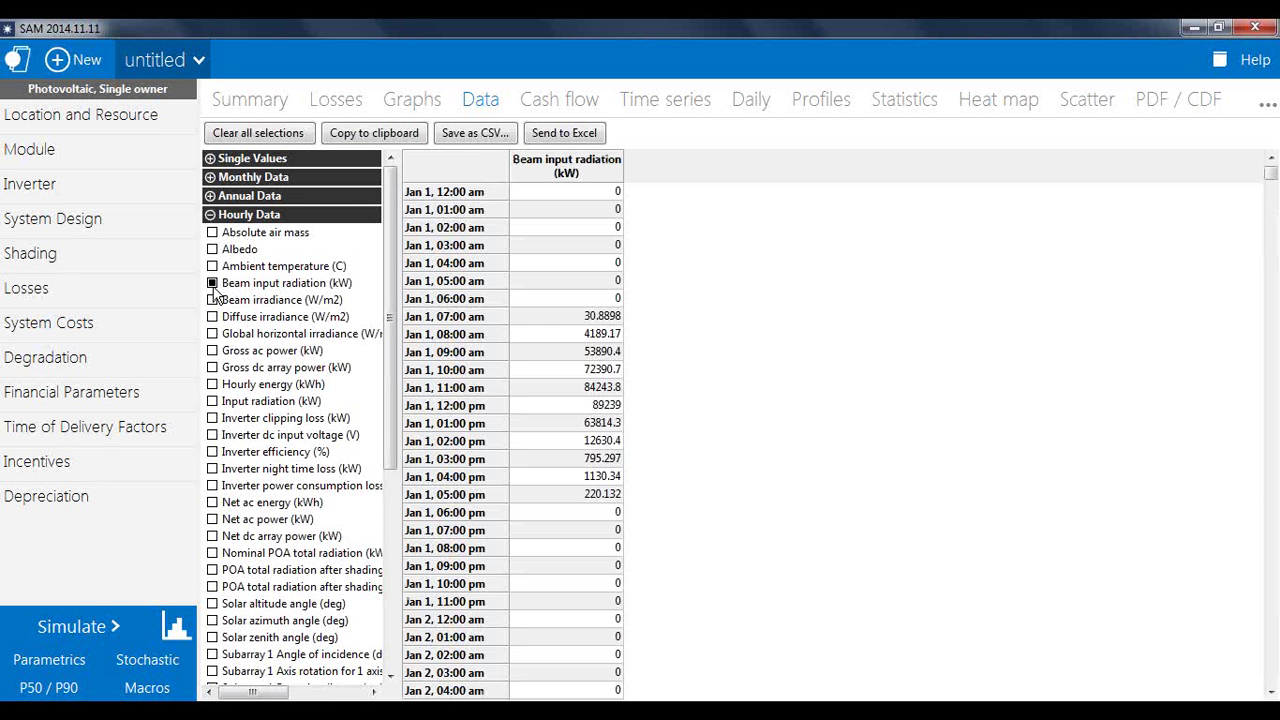
left_click(213, 317)
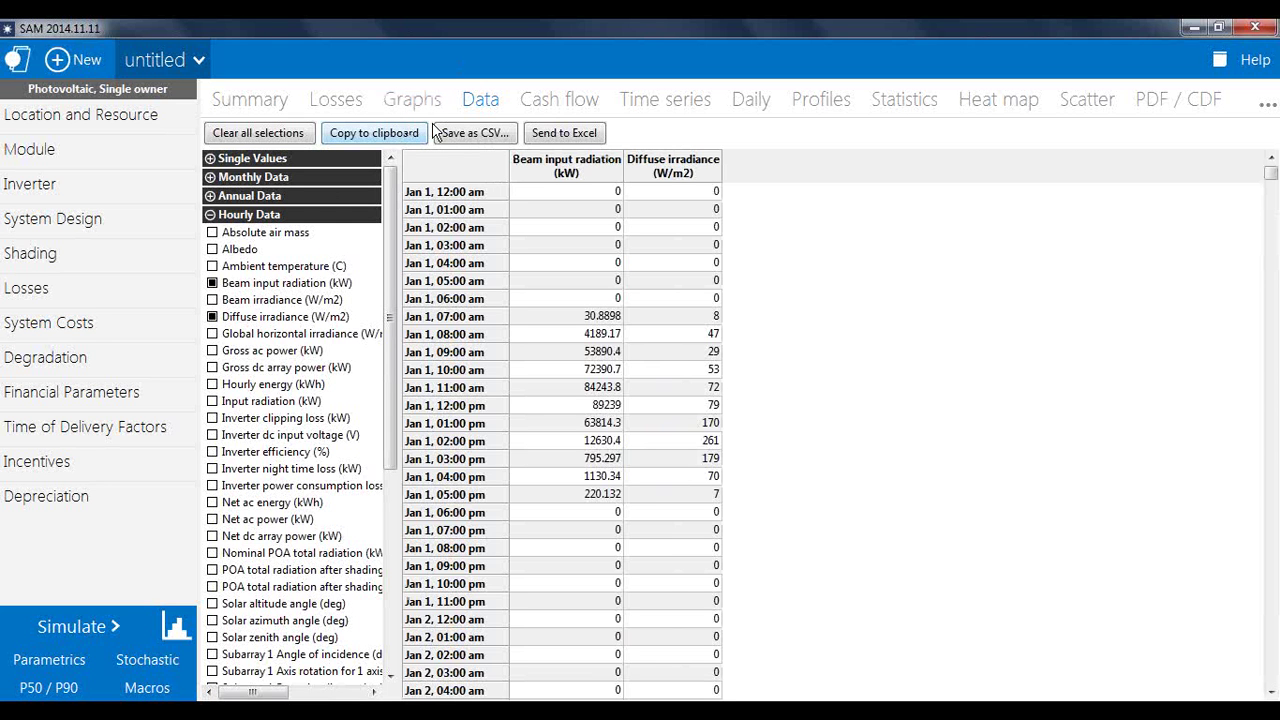
Review the project cash flow table and send it to Excel with equations.
left_click(556, 101)
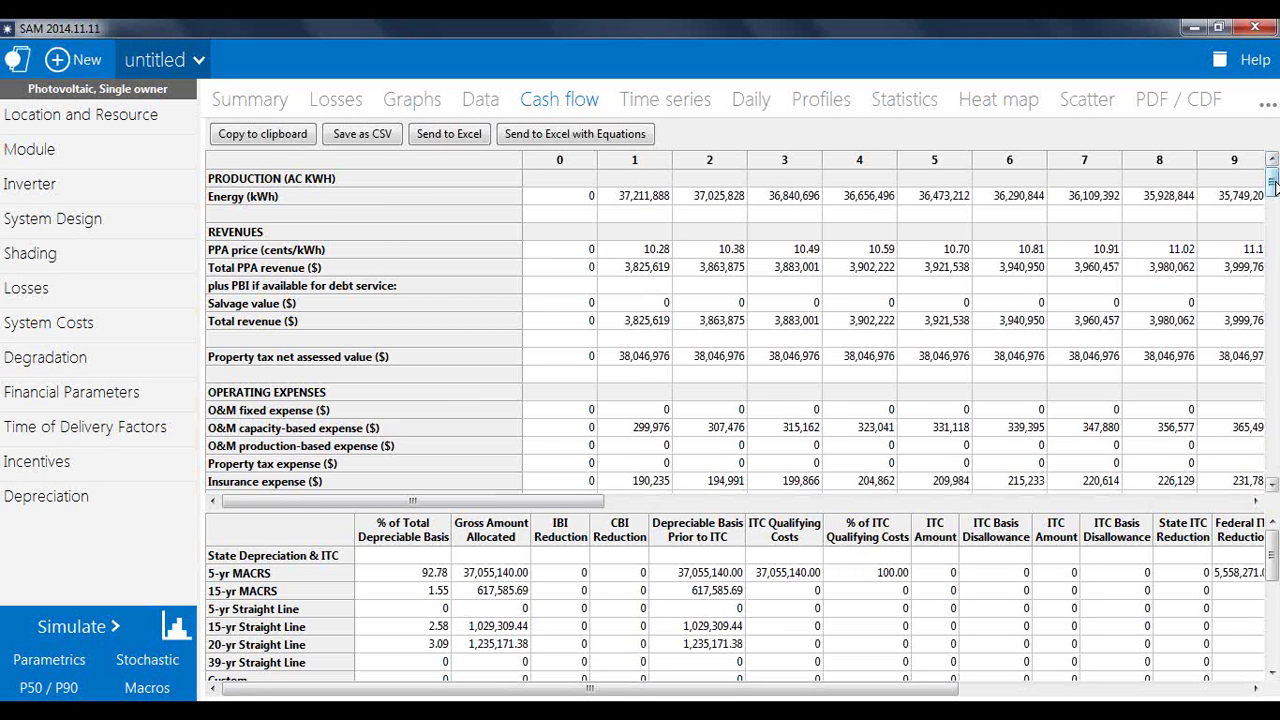
mouse_move(1273, 187)
left_mouse_down()
mouse_move(1273, 207)
mouse_move(1275, 165)
left_mouse_up()
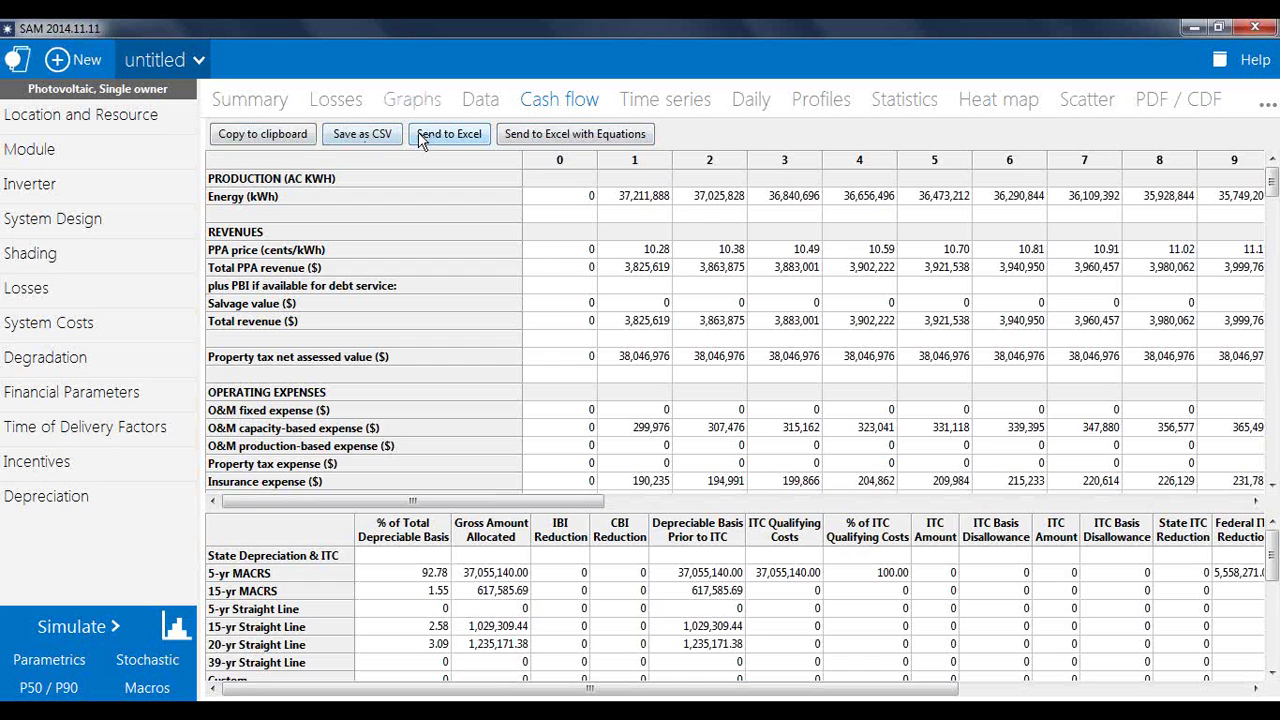
left_click(543, 139)
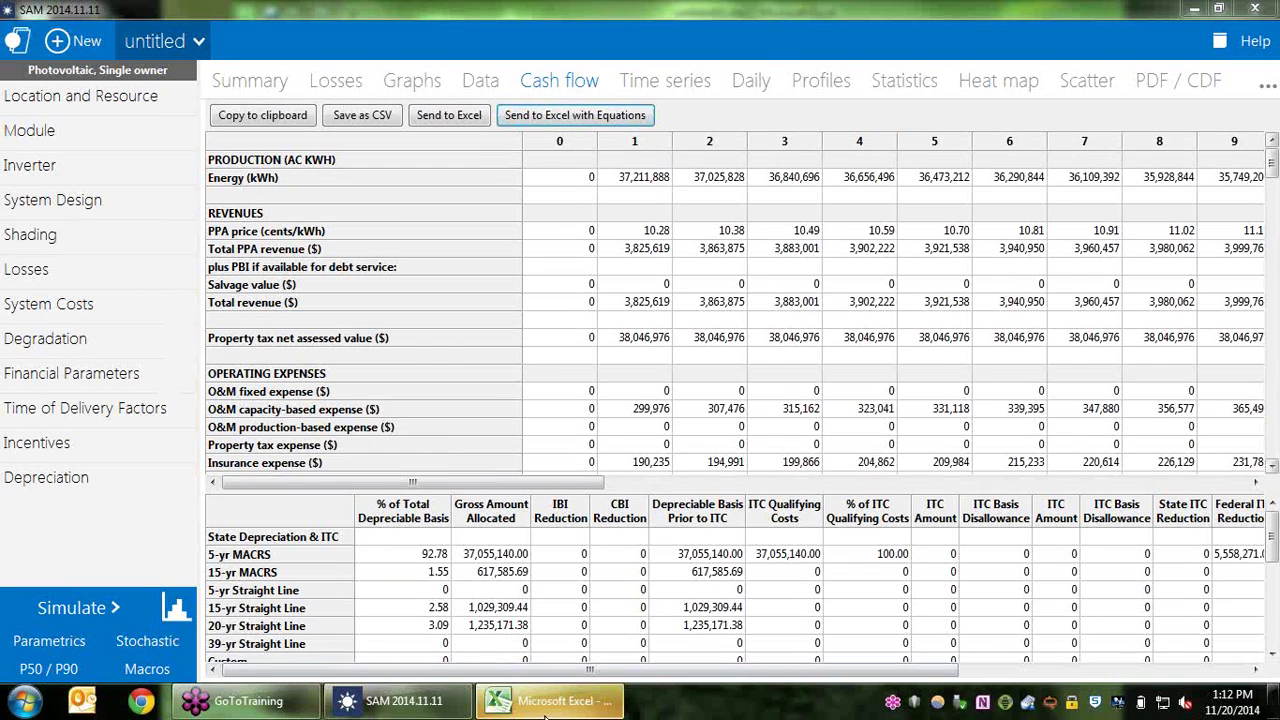
Switch to the exported Excel workbook, inspect the capacity-based fixed cost and NPV cells, and close it without saving.
left_click(548, 701)
double_click(862, 22)
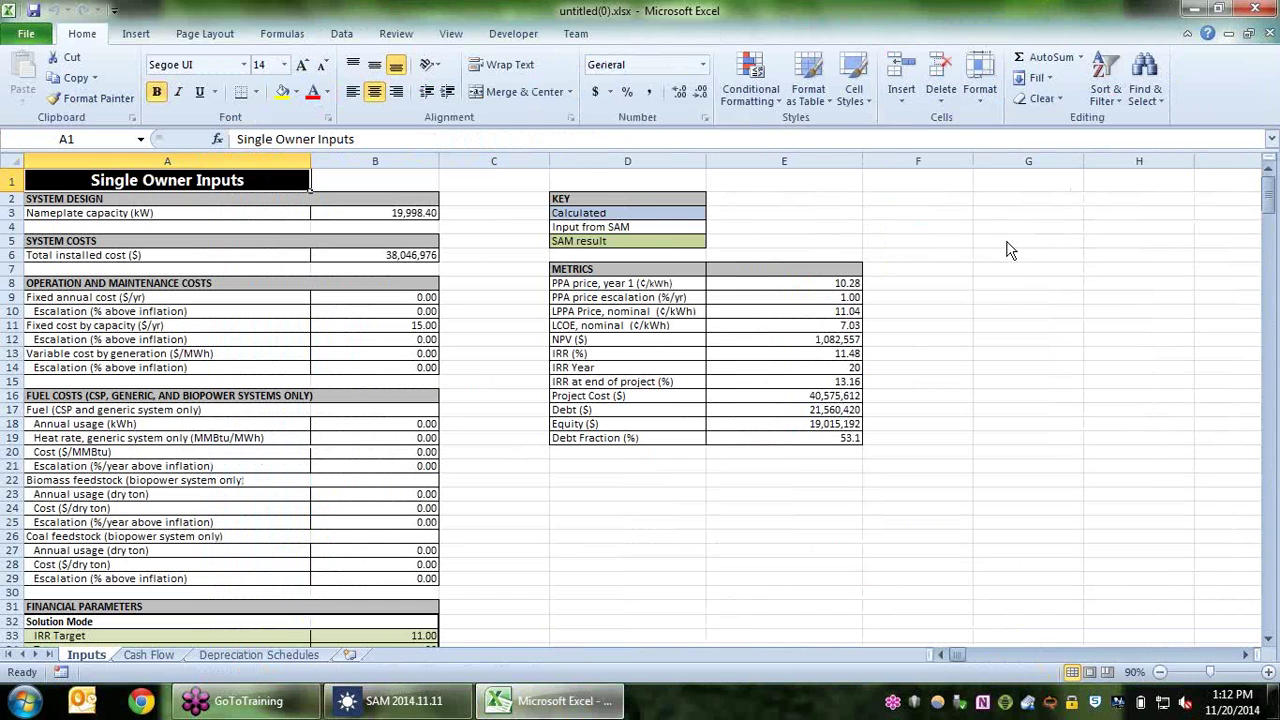
left_click(396, 325)
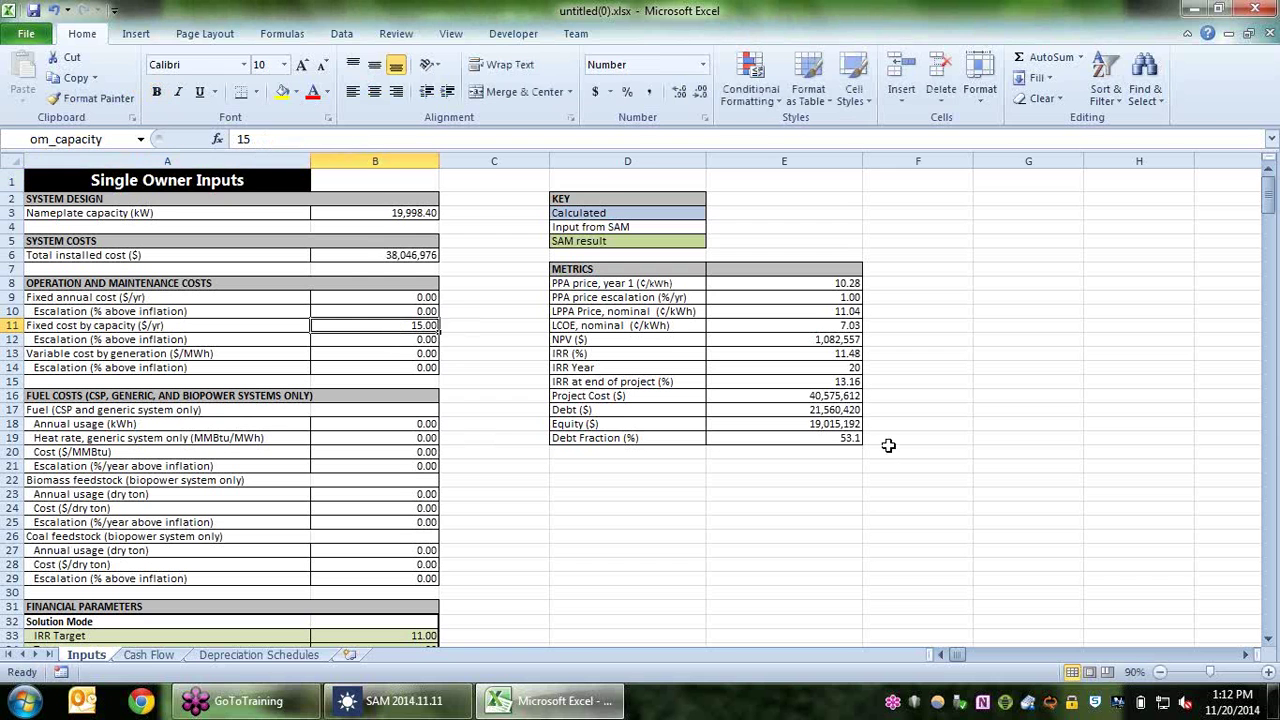
left_click(808, 339)
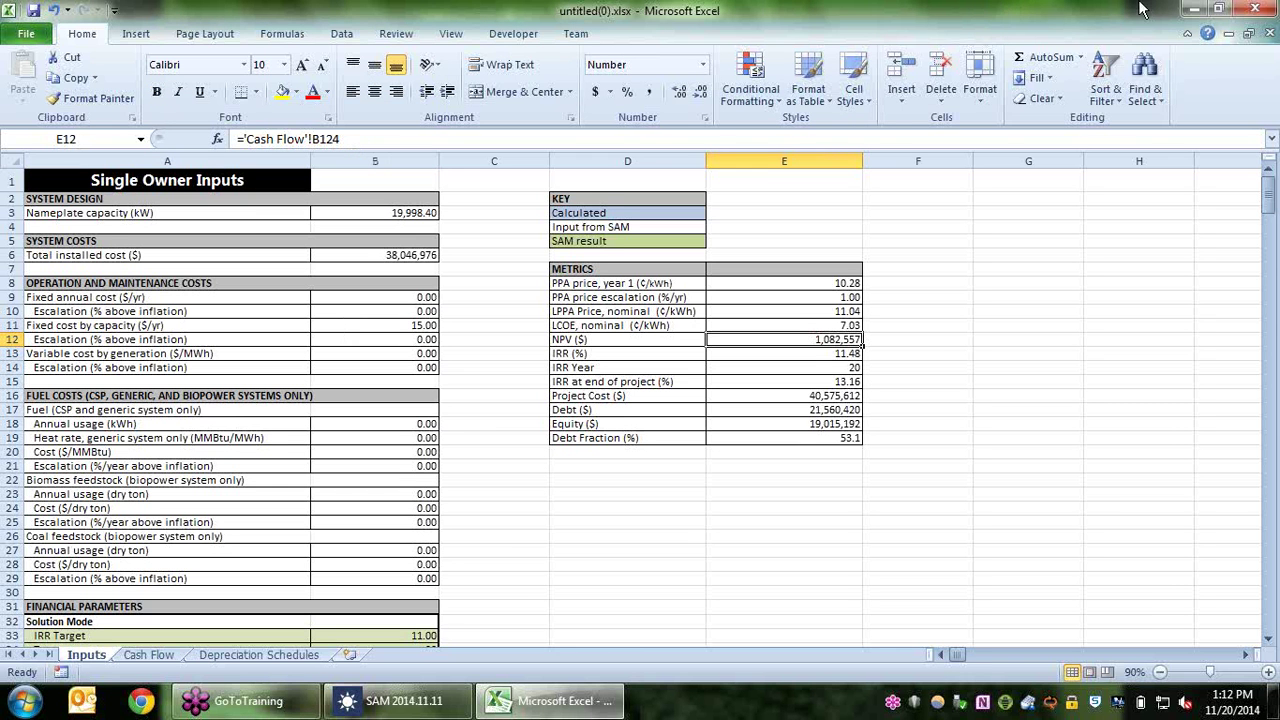
left_click(1258, 10)
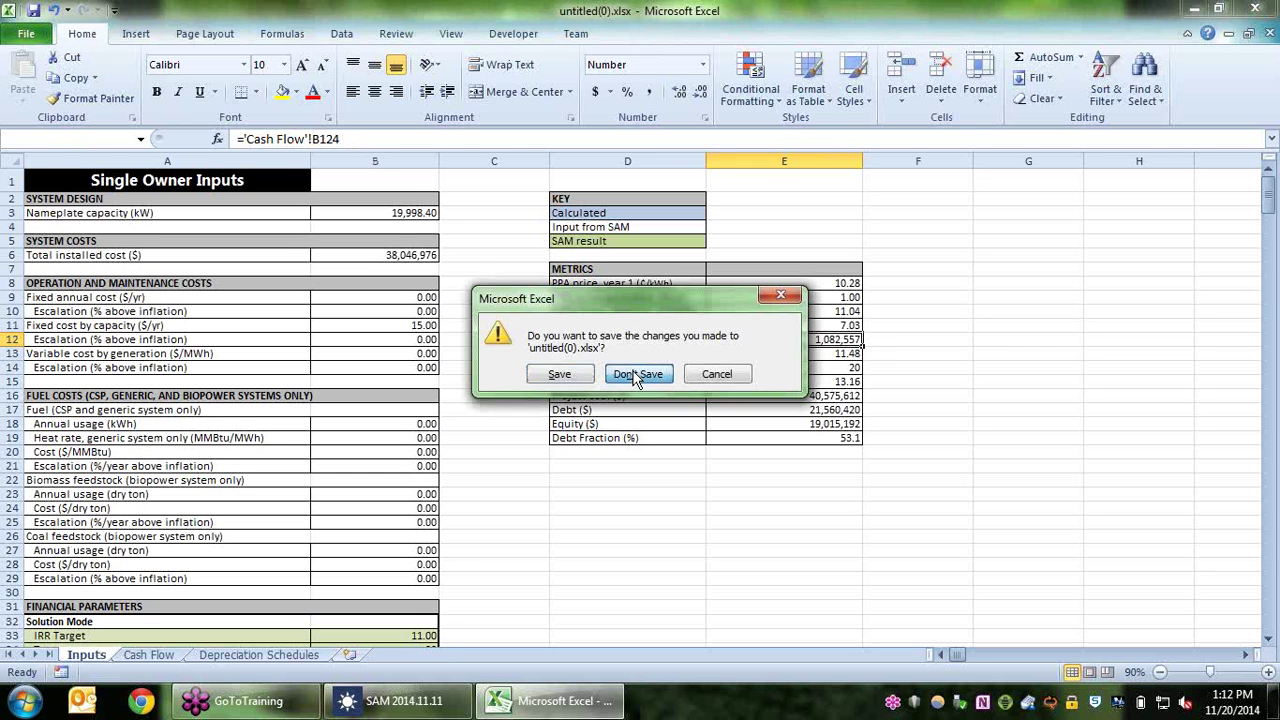
left_click(634, 376)
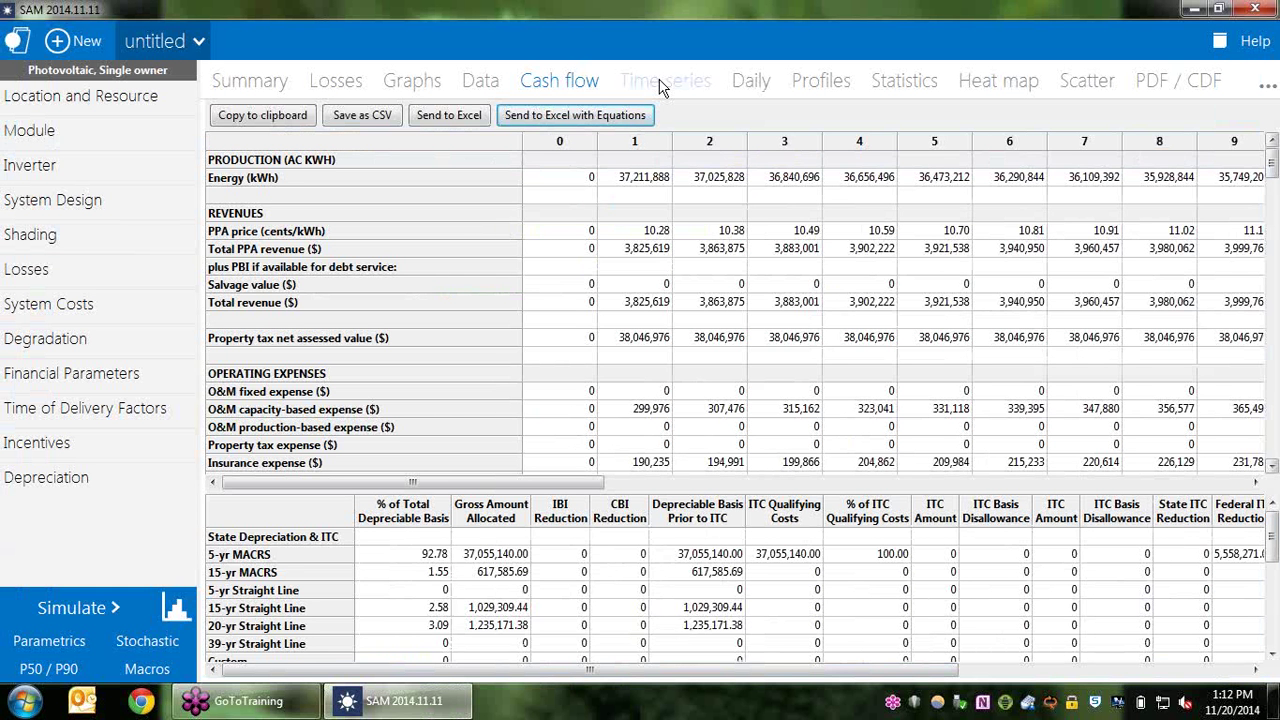
Add Diffuse irradiance (W/m2) to the hourly energy time series plot and zoom in to about May 29 to June 20.
left_click(659, 83)
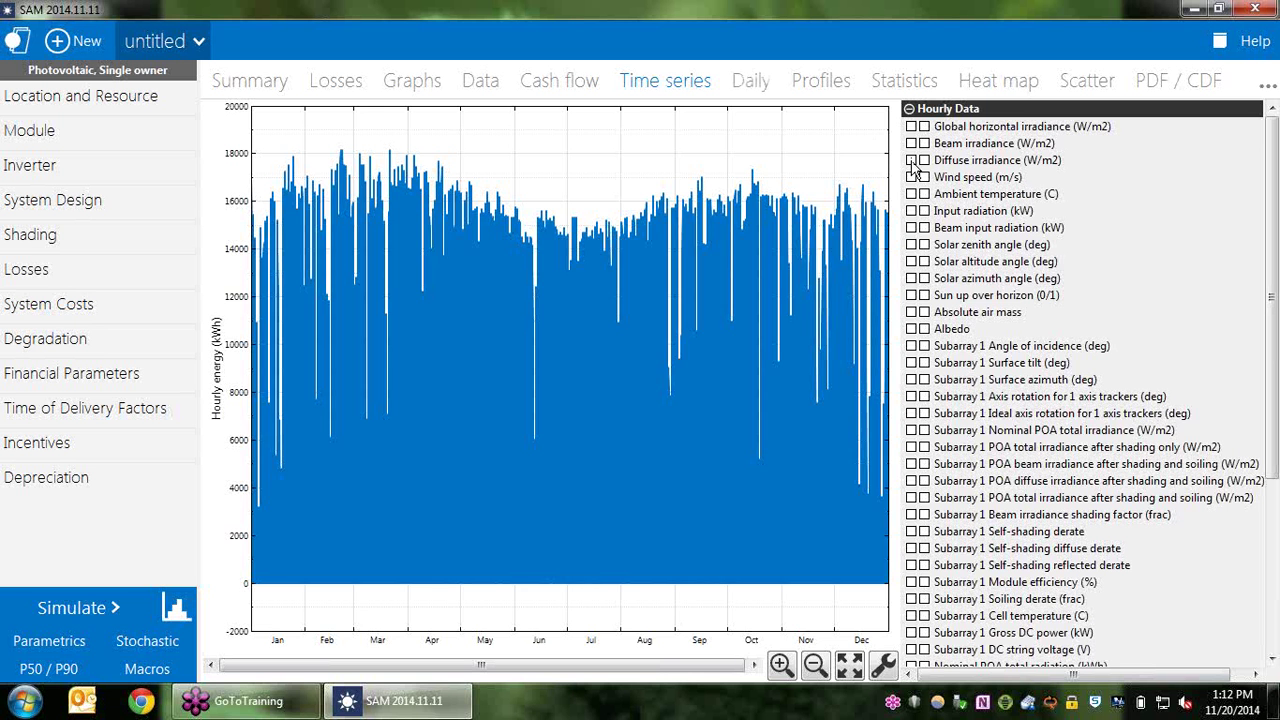
left_click(911, 161)
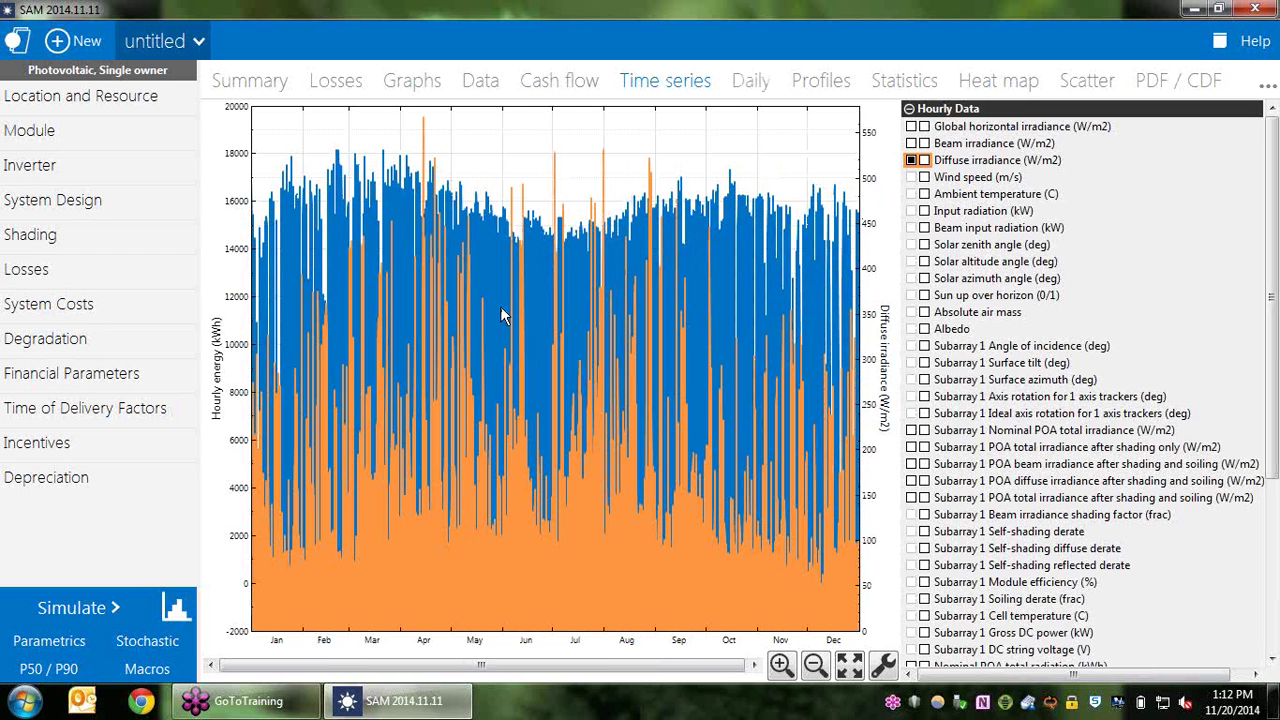
left_click_drag(498, 304, 537, 313)
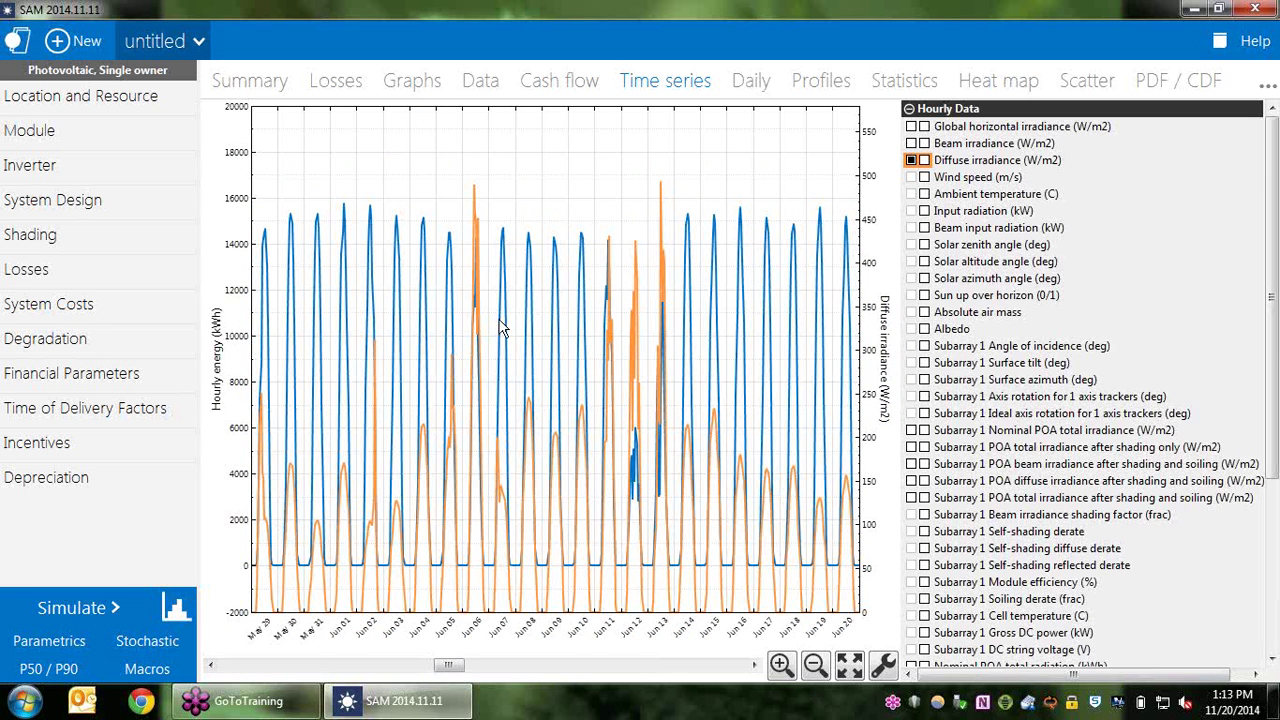
Zoom the hourly energy and diffuse irradiance time series to June 7–8, and view the daily hourly energy plot.
left_click_drag(494, 330, 546, 335)
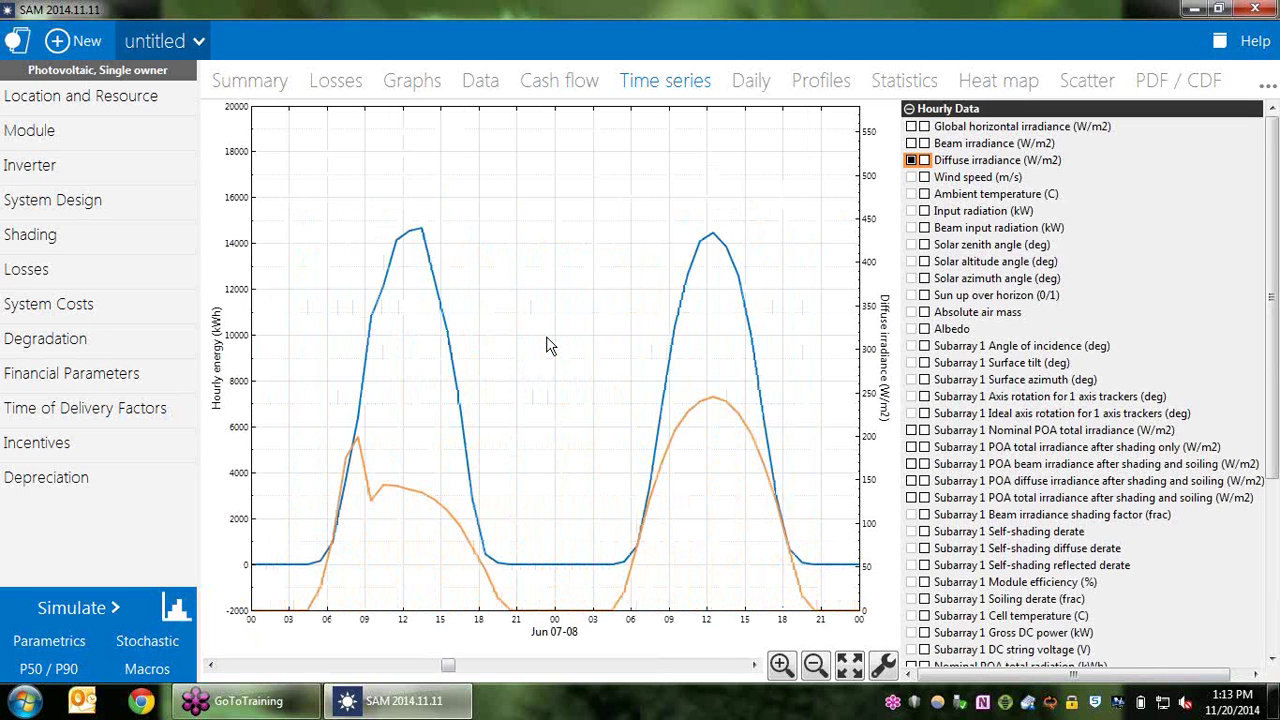
left_click(750, 81)
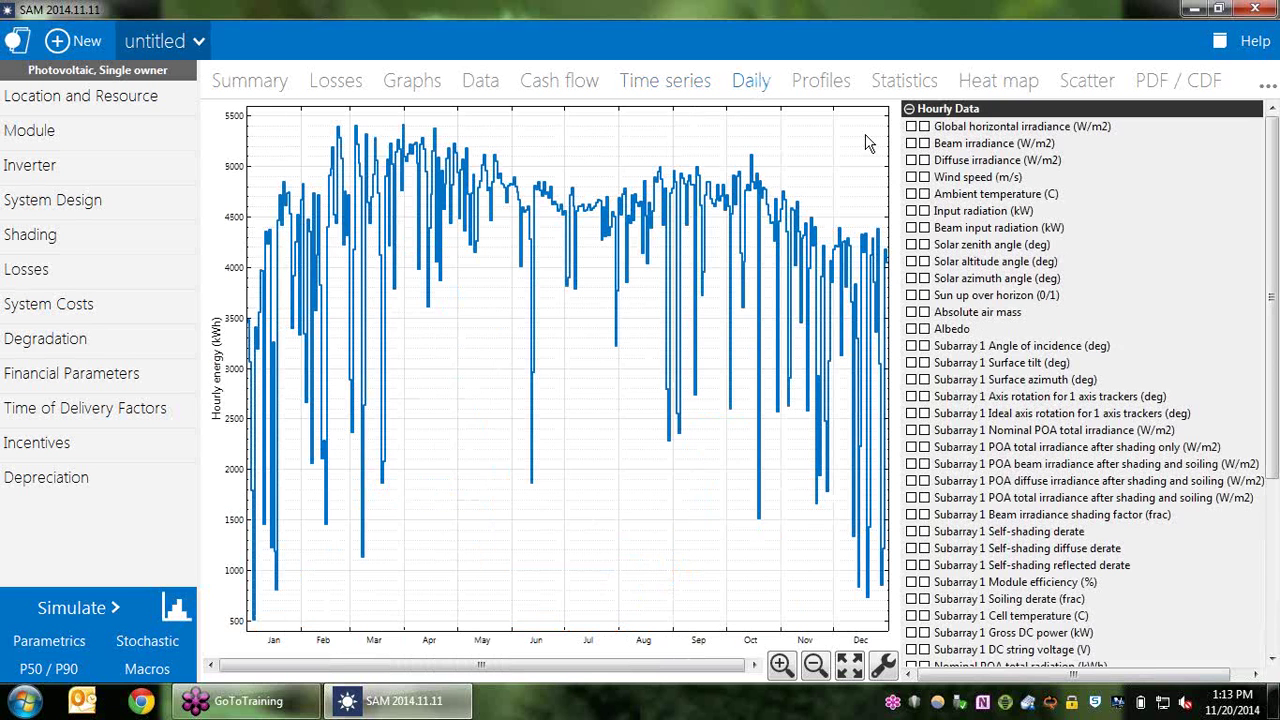
Add Subarray 1 POA total irradiance after shading only and Subarray 1 Nominal POA total irradiance to the monthly hourly energy profiles.
left_click(818, 82)
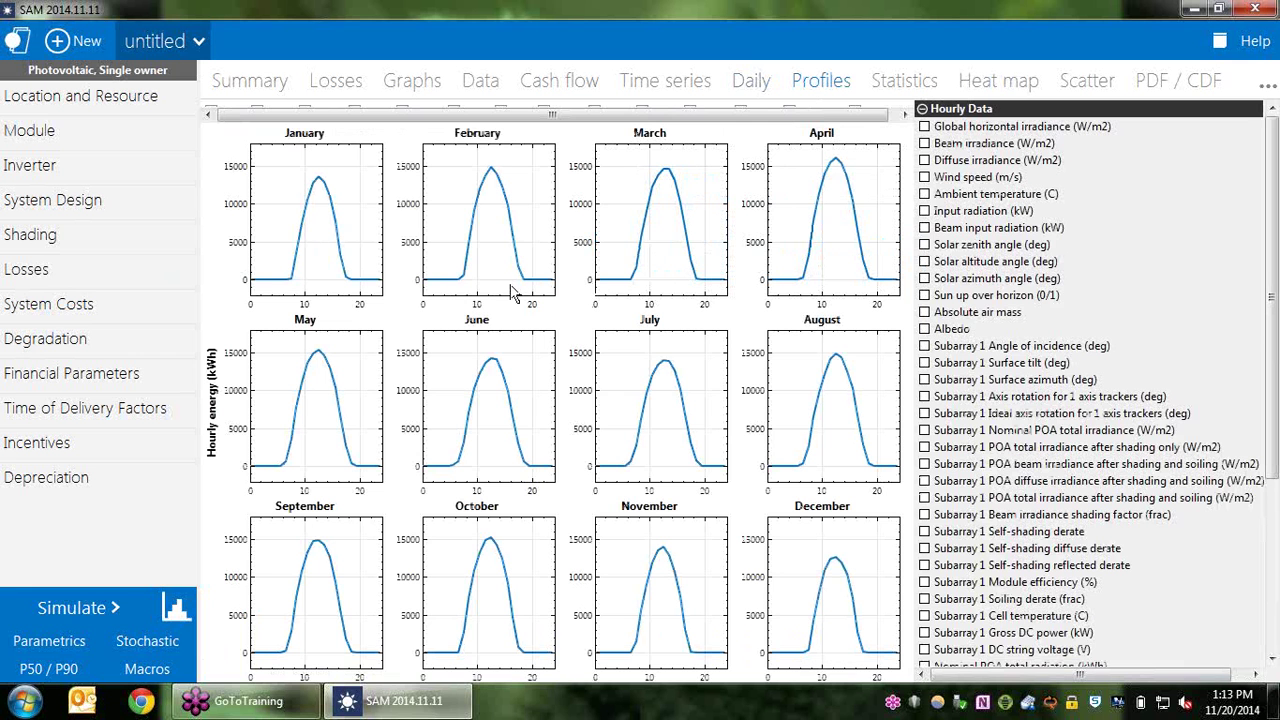
left_click(922, 448)
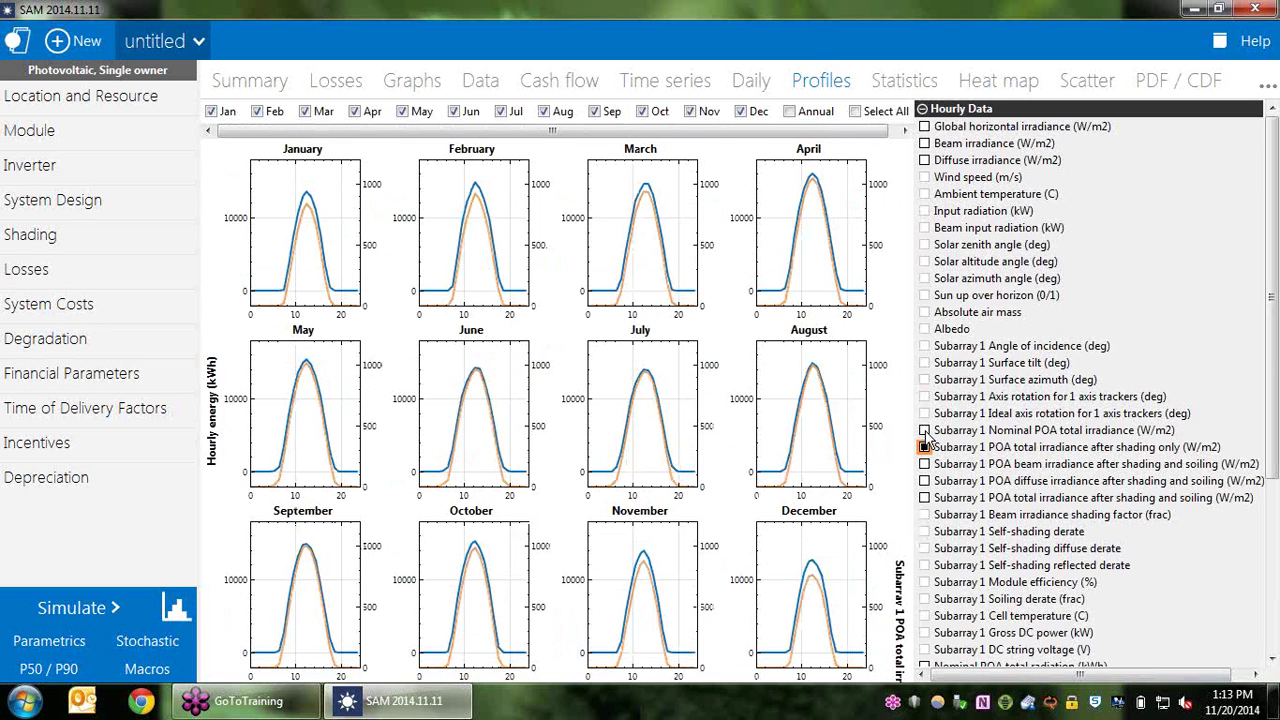
left_click(924, 431)
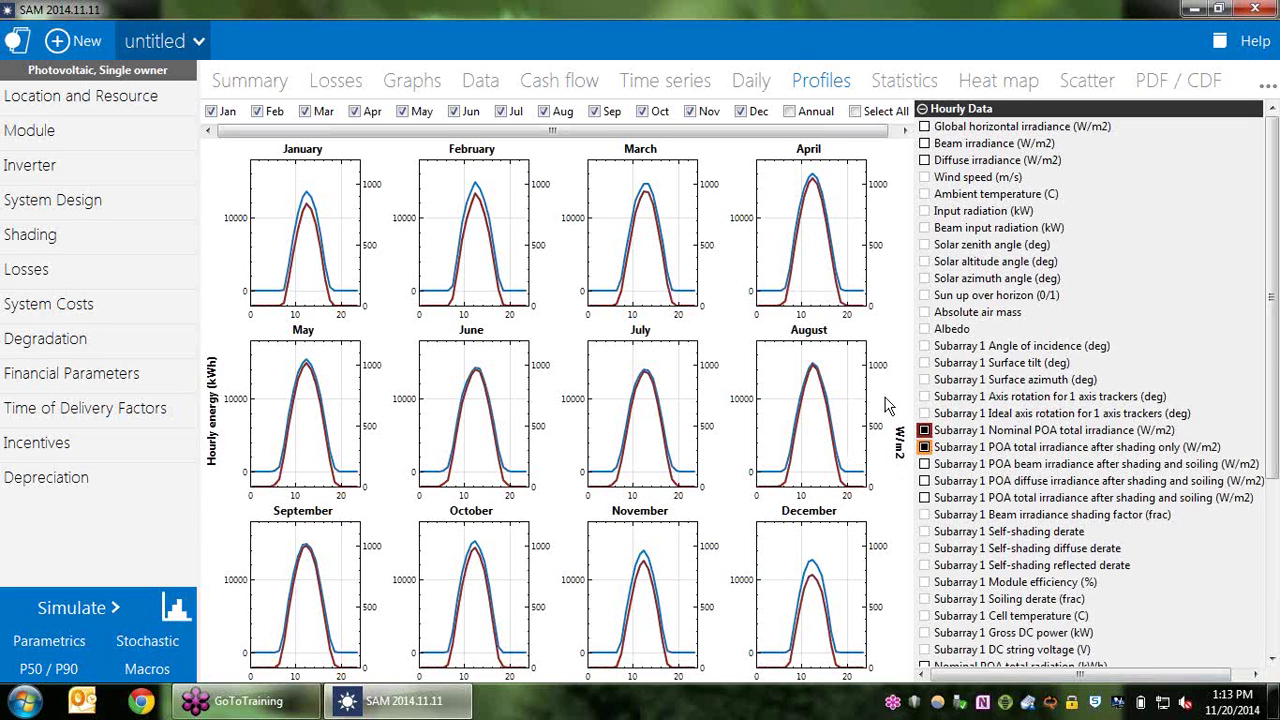
Show the statistics for the Hourly Data variables and look through the expanded table.
left_click(912, 82)
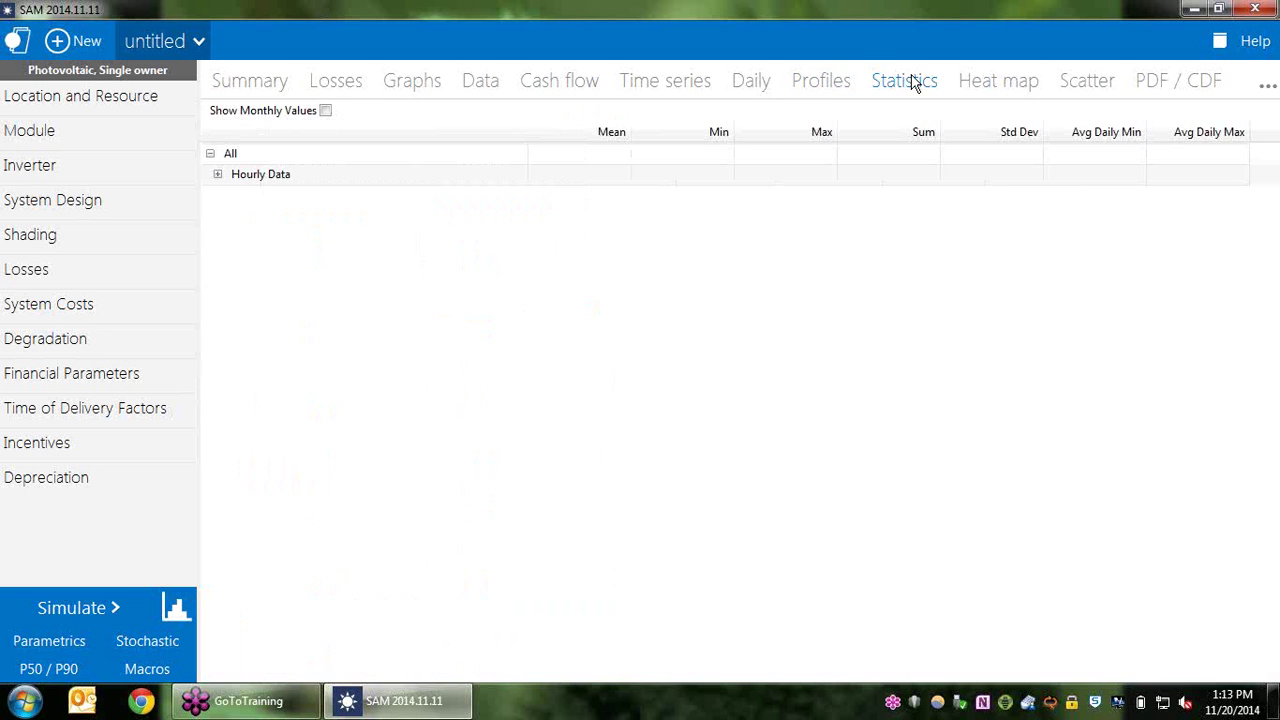
left_click(218, 175)
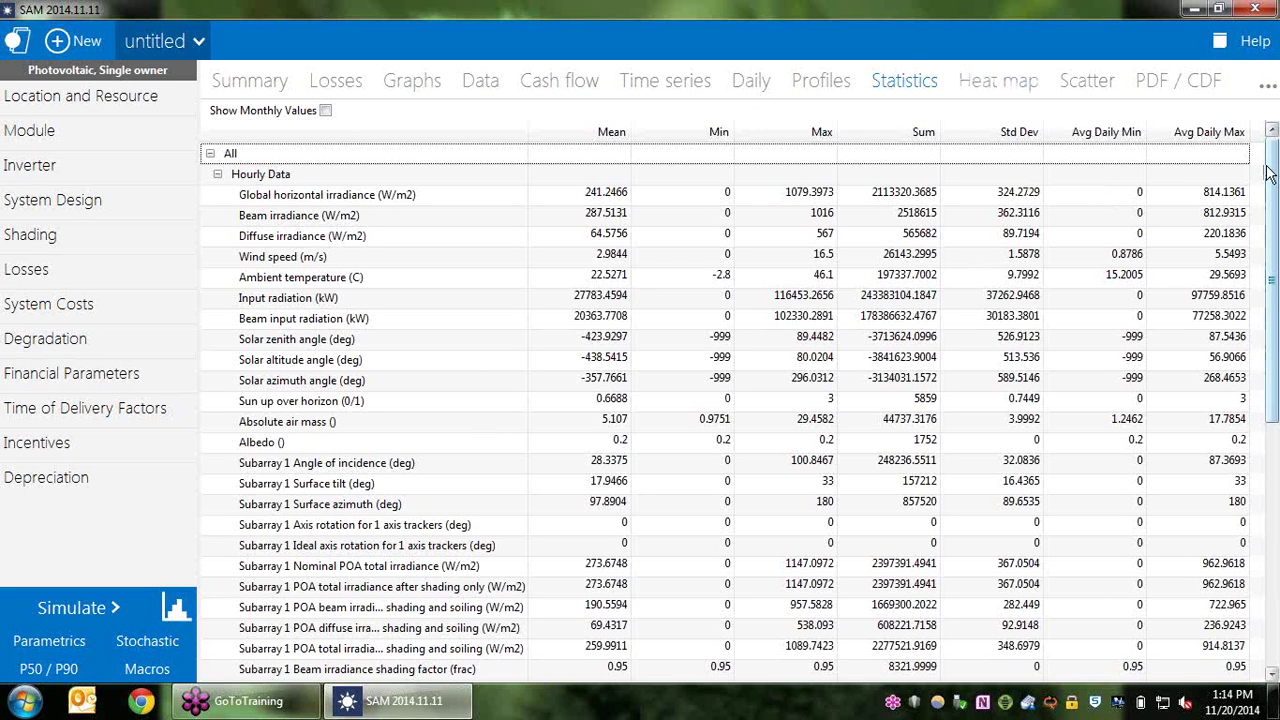
mouse_move(1268, 175)
left_mouse_down()
mouse_move(1268, 188)
mouse_move(1268, 175)
left_mouse_up()
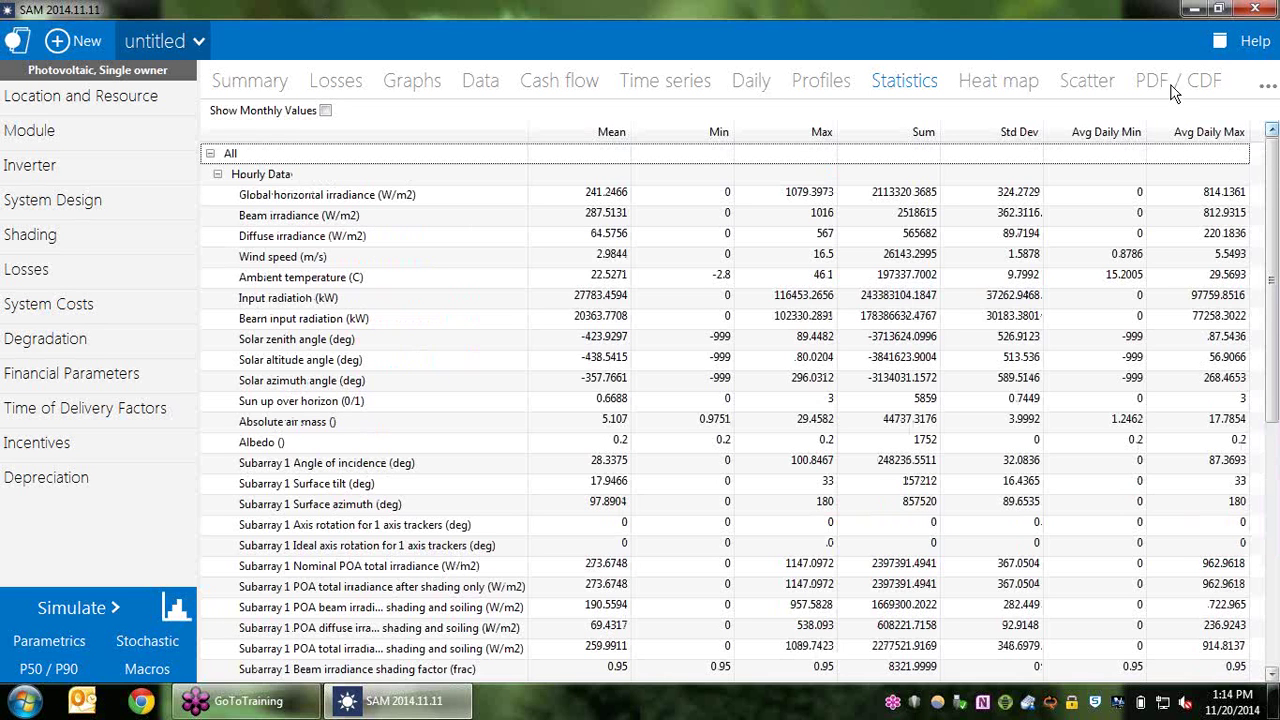
View the hourly energy heat map, and add Wind speed (m/s) to the scatter plot against Global horizontal irradiance.
left_click(995, 86)
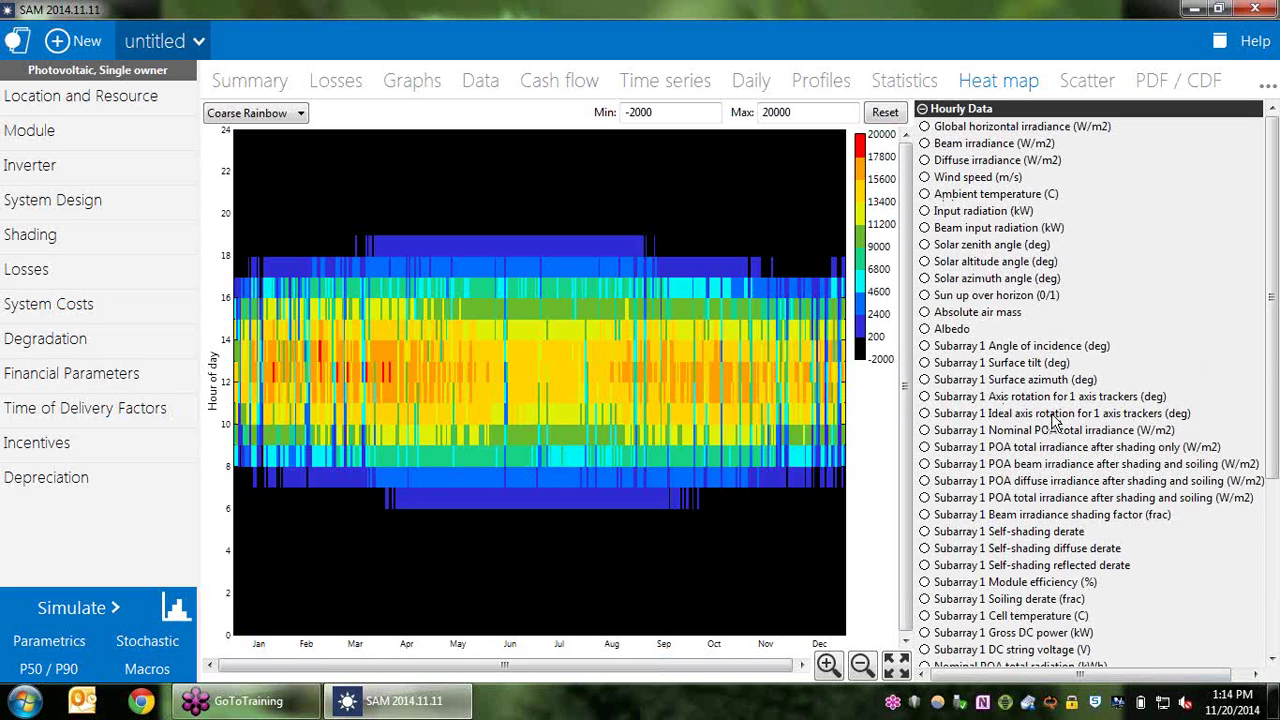
left_click(1078, 84)
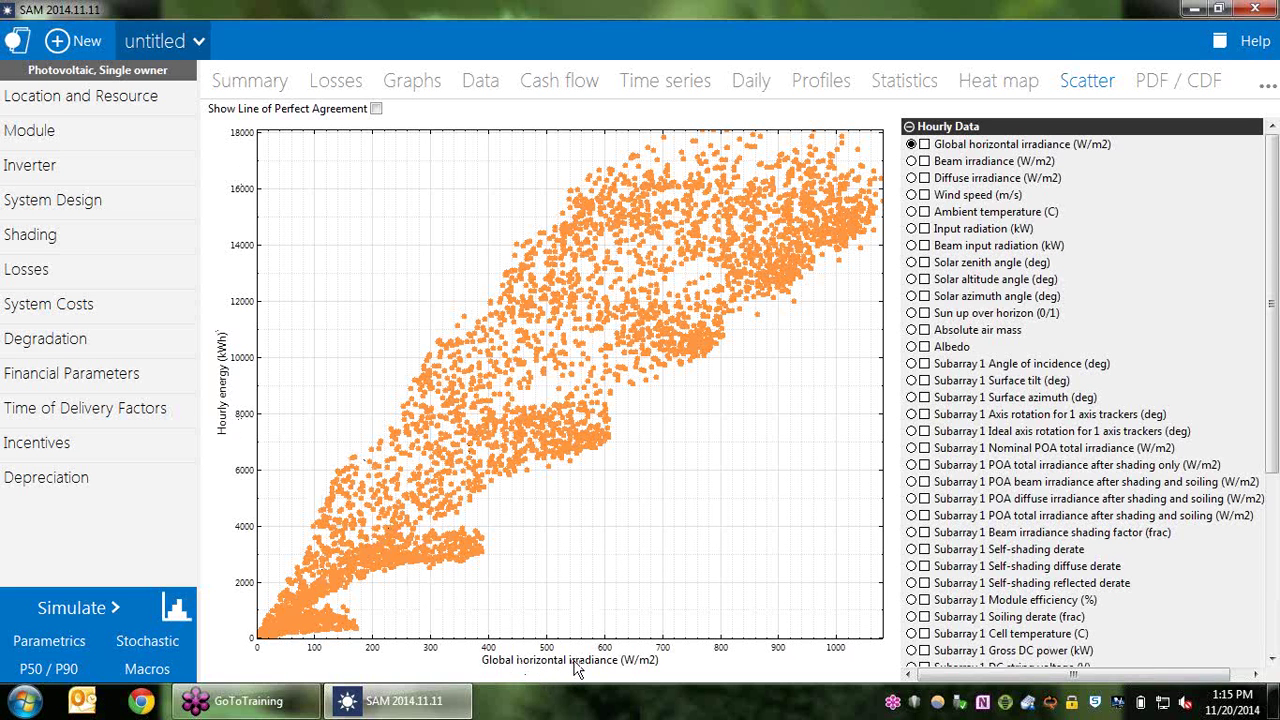
left_click(924, 196)
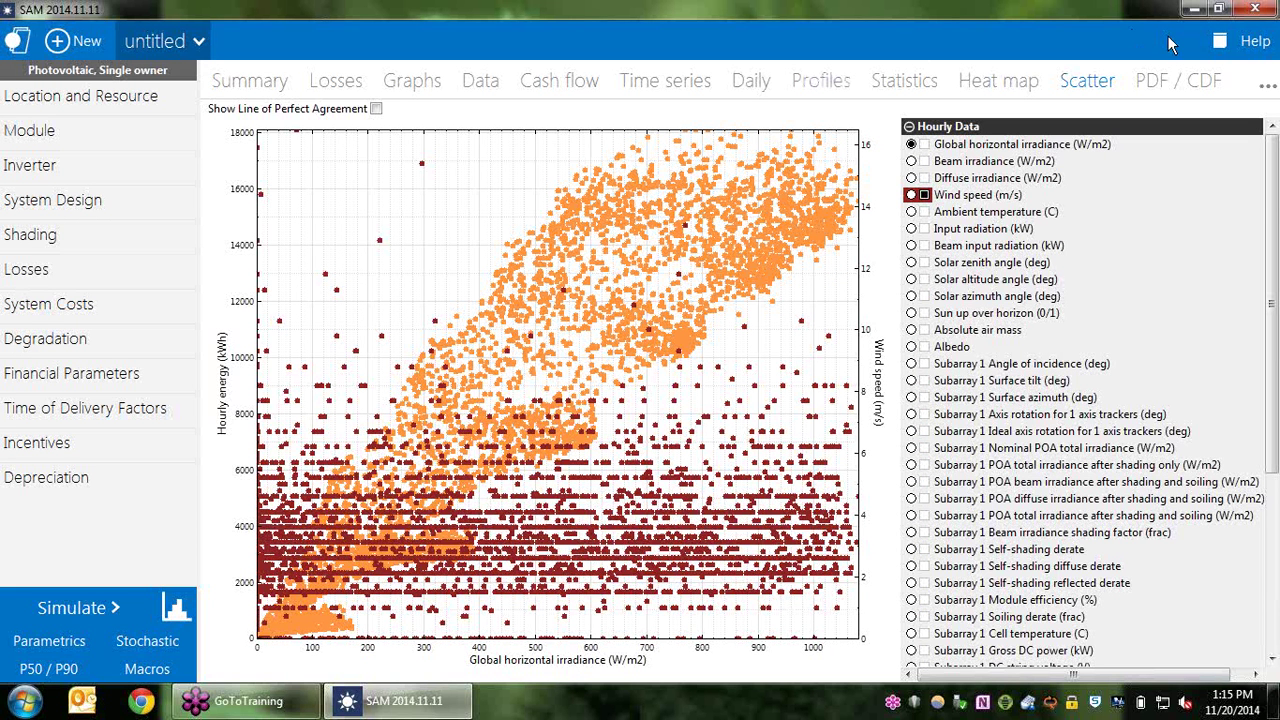
View the hourly energy PDF and CDF plot and check its display type and bin count options.
left_click(1187, 85)
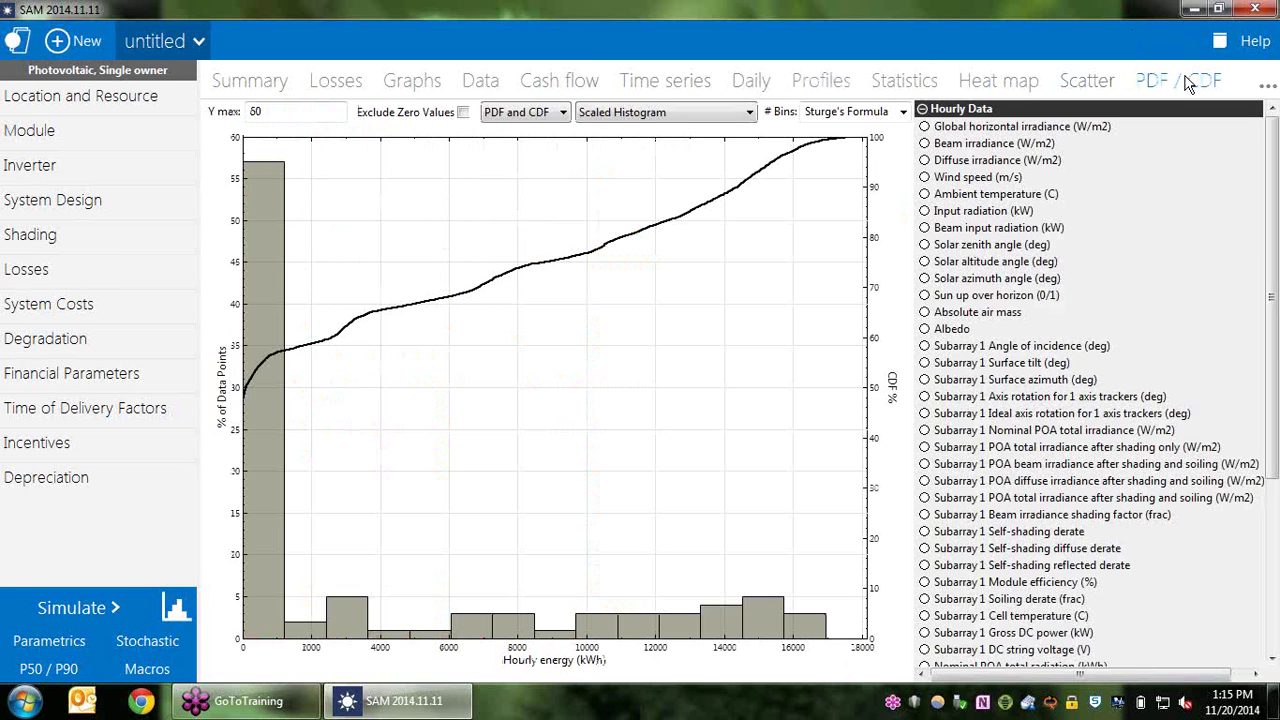
left_click(506, 115)
left_click(506, 117)
left_click(902, 112)
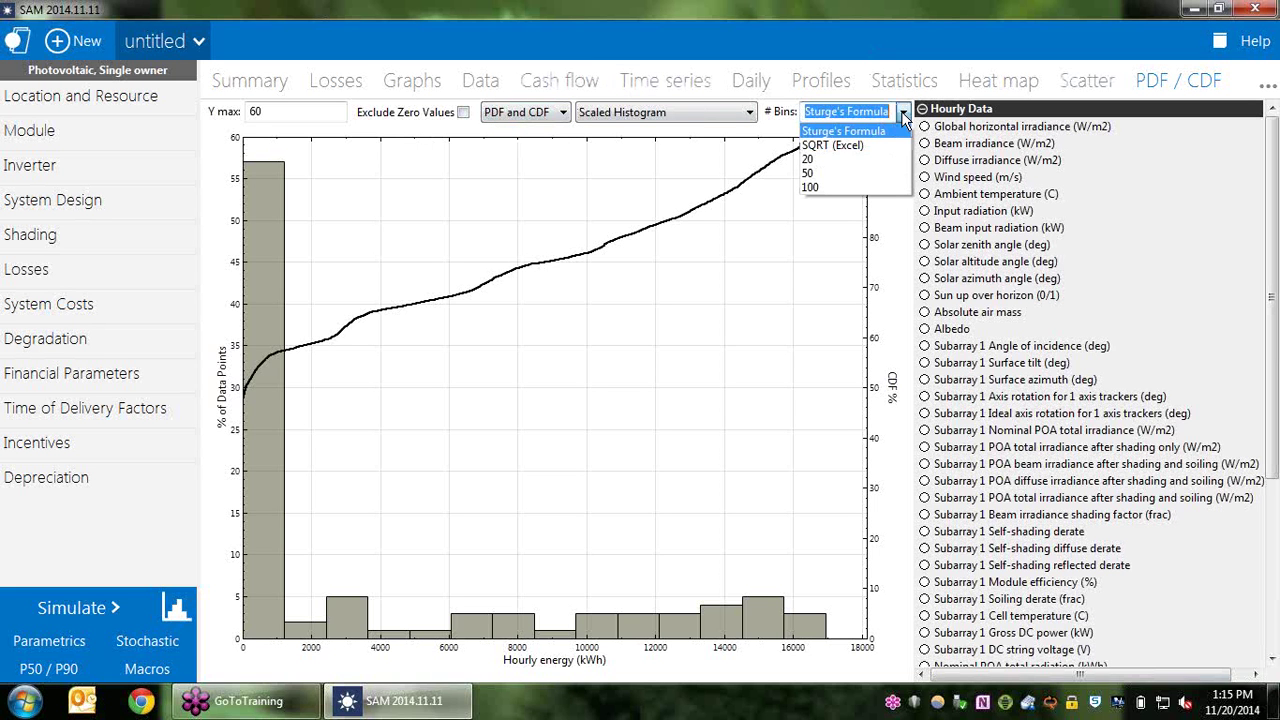
left_click(901, 111)
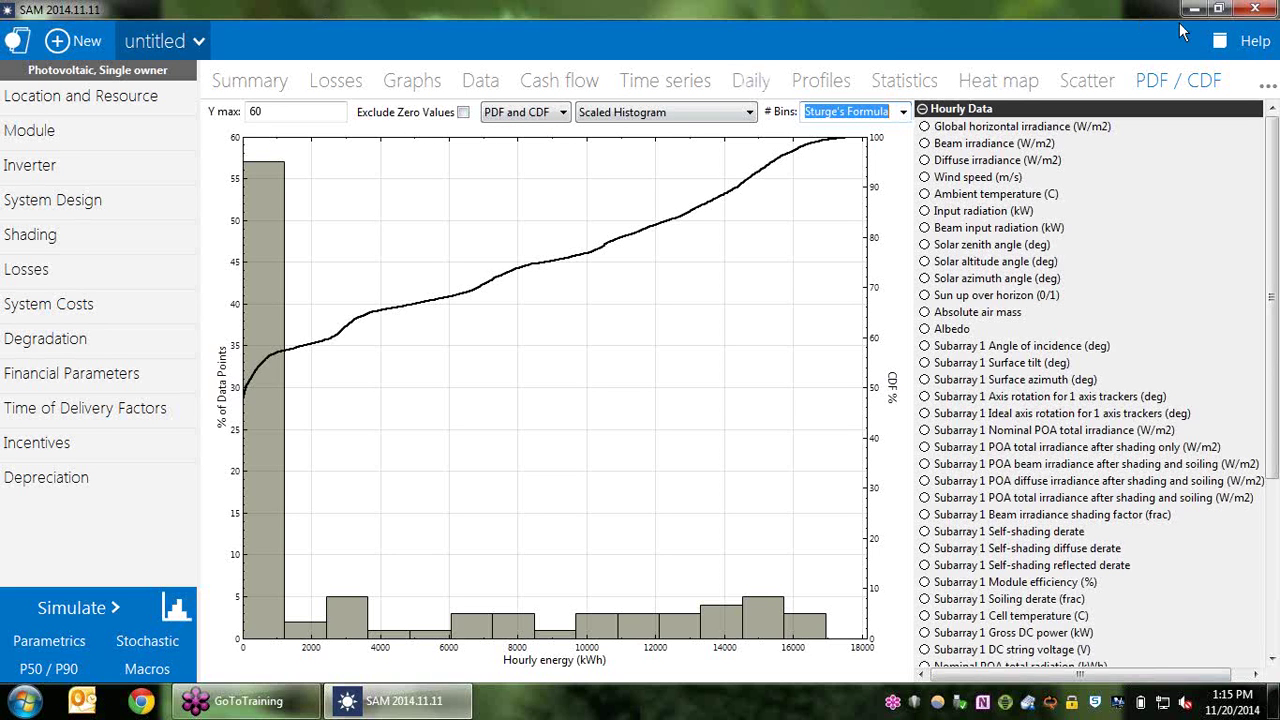
View the hourly energy duration curve and the simulation messages report.
left_click(1268, 93)
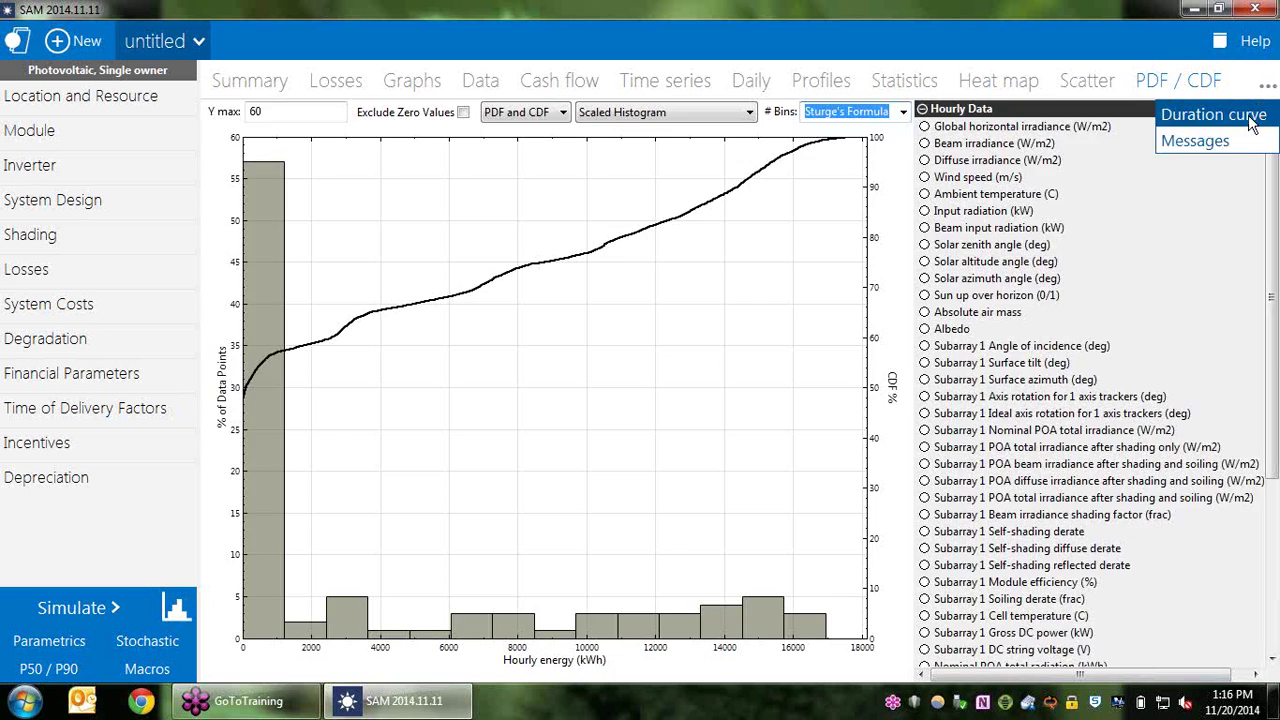
left_click(1250, 118)
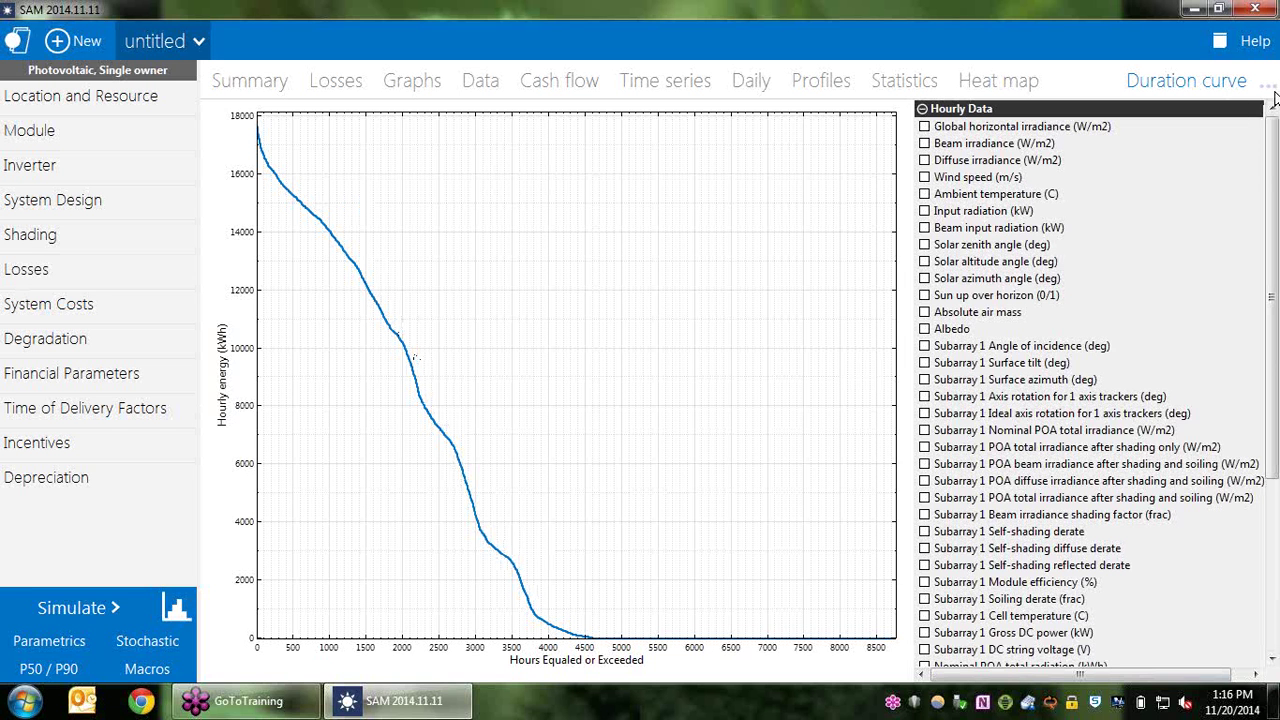
left_click(1272, 92)
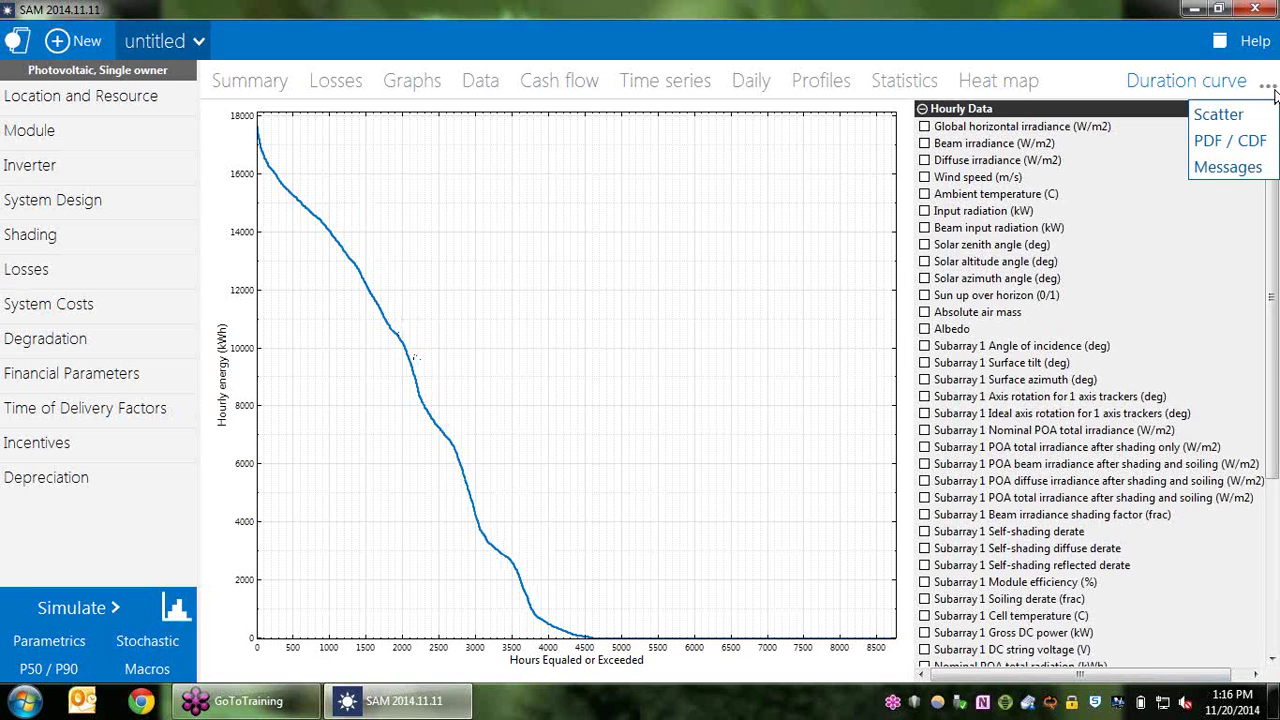
left_click(1247, 170)
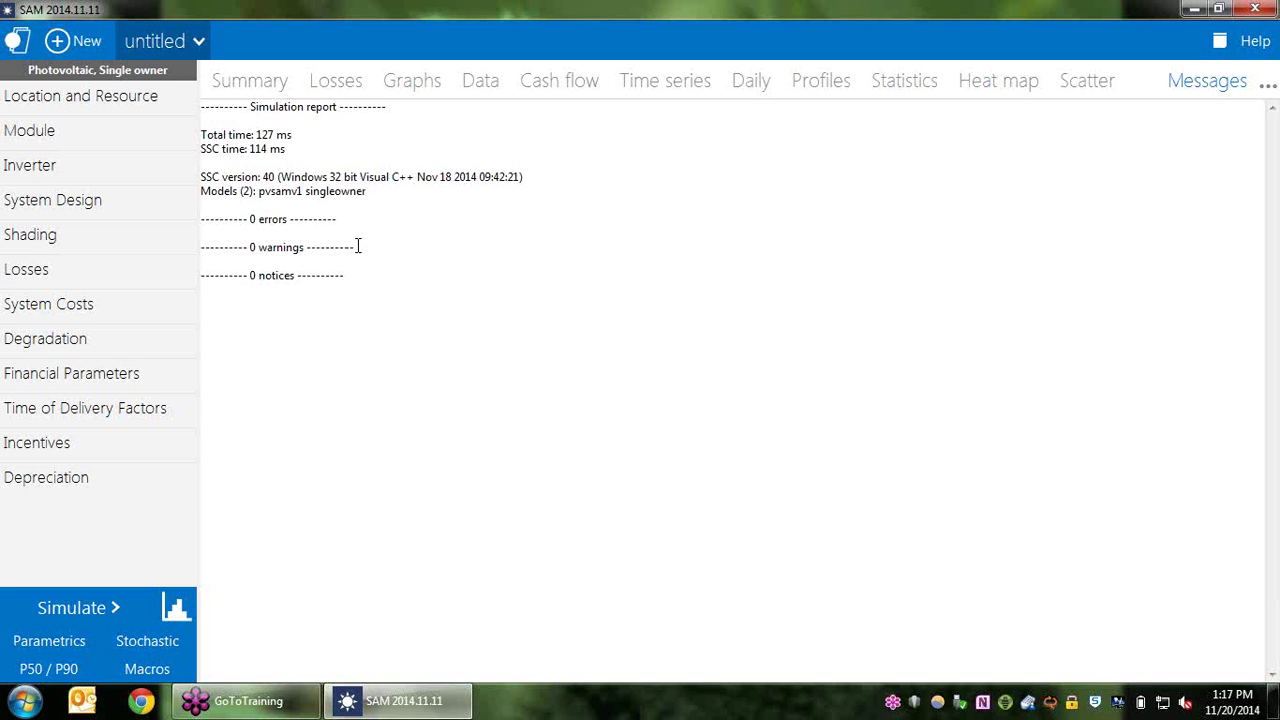
Create a PDF report of the case as untitled.pdf on the Desktop, and review it to the last page before closing it.
left_click(198, 43)
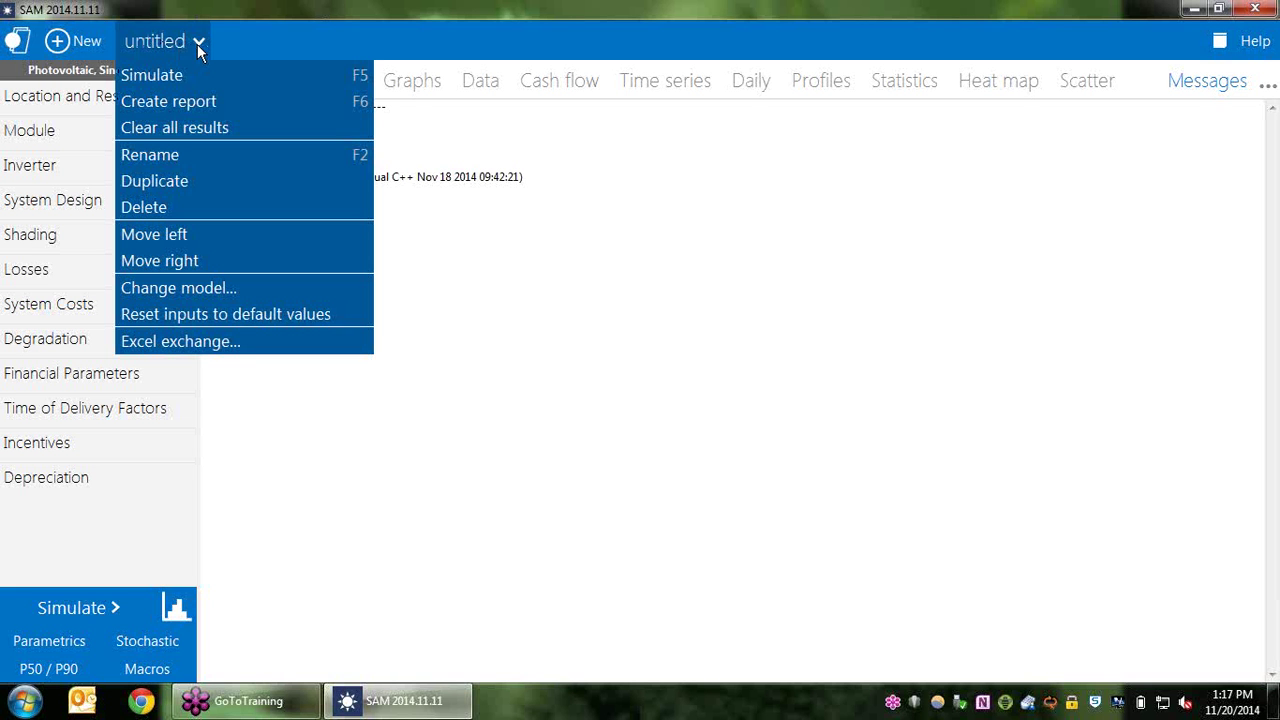
left_click(182, 107)
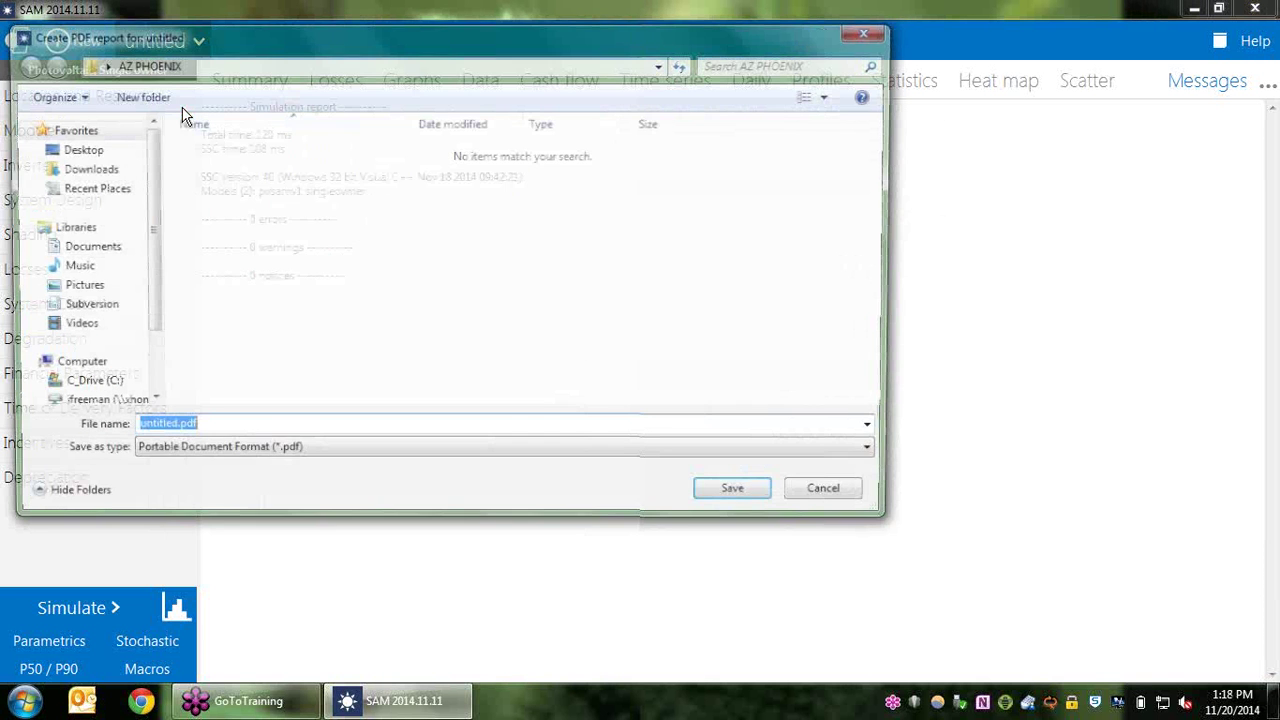
left_click(76, 149)
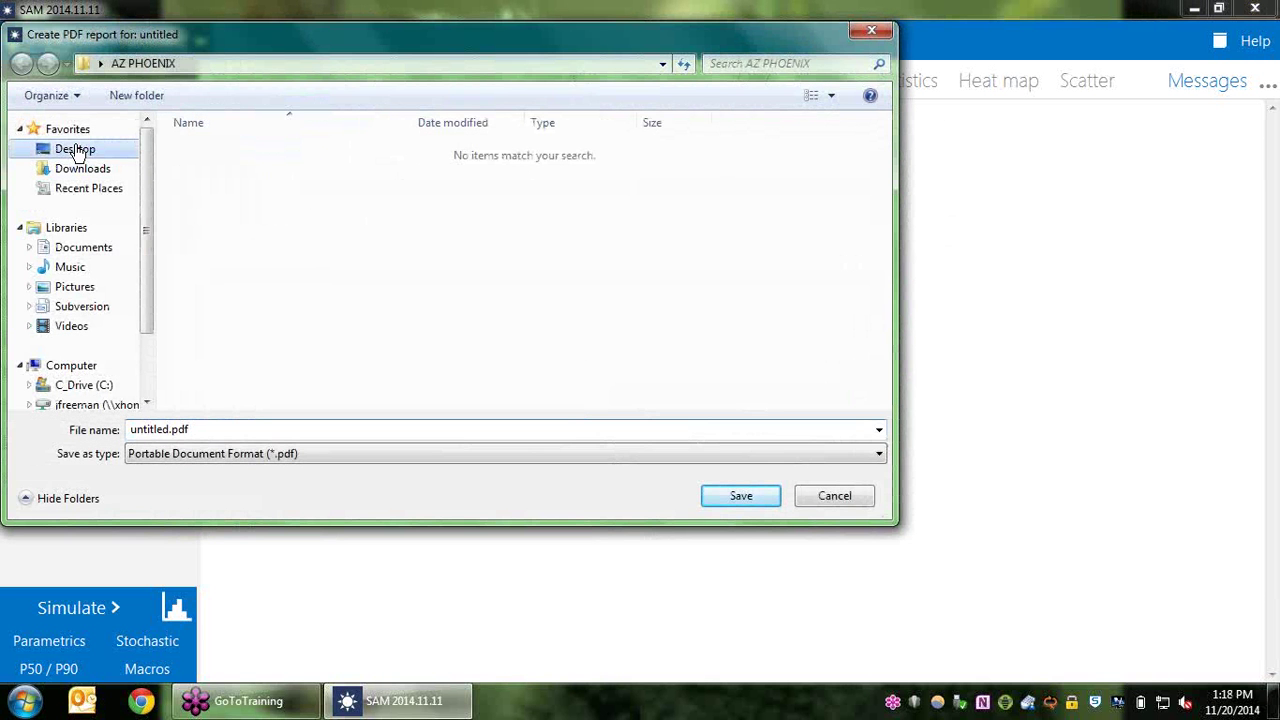
left_click(741, 497)
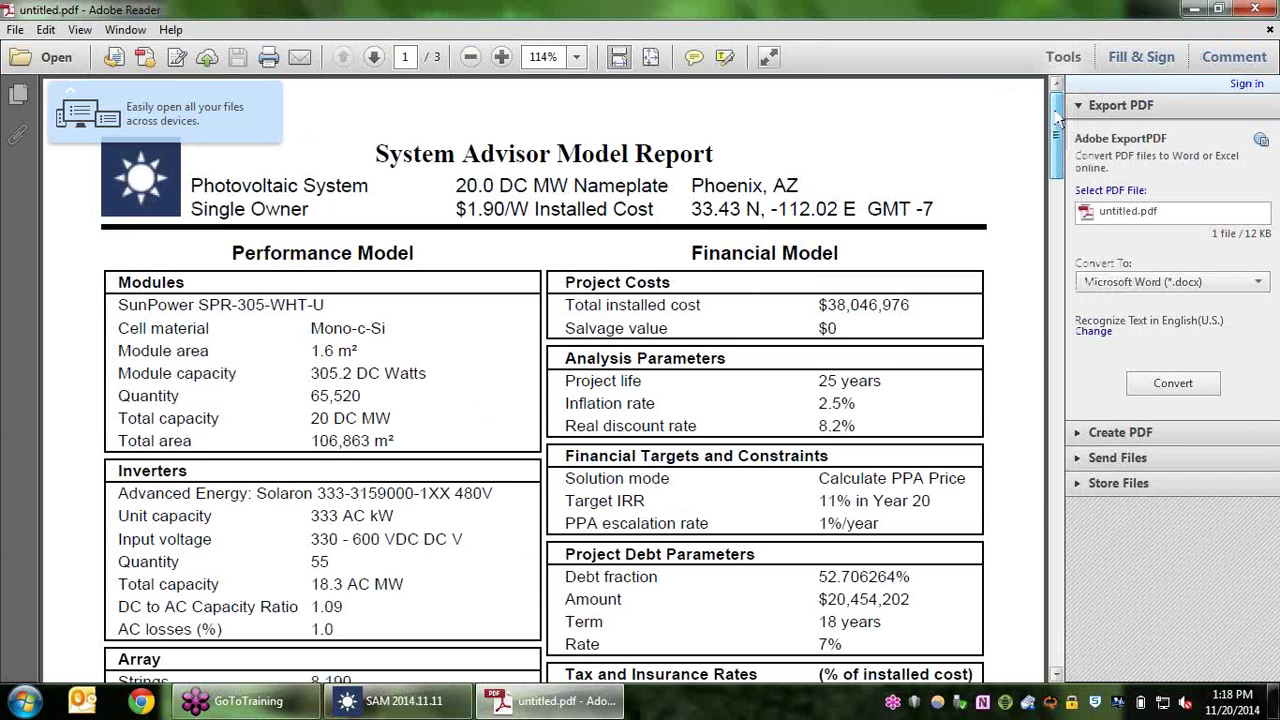
left_click_drag(1057, 118, 1057, 596)
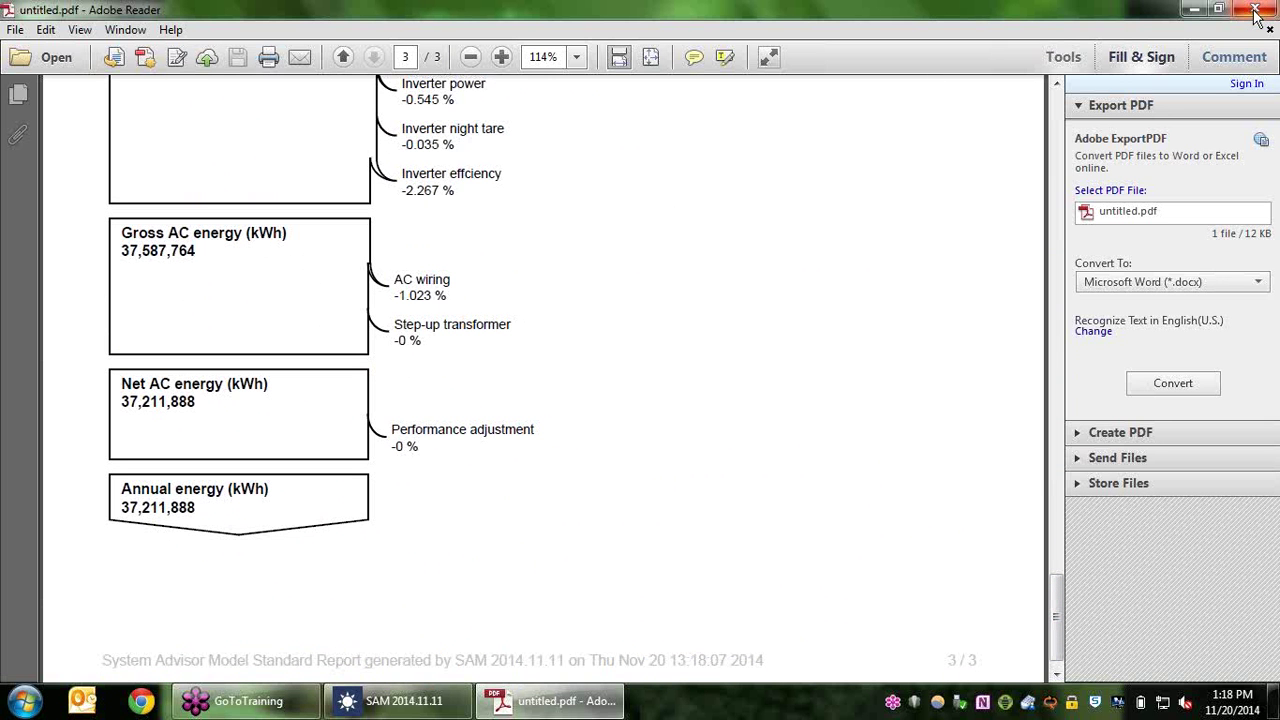
left_click(1256, 14)
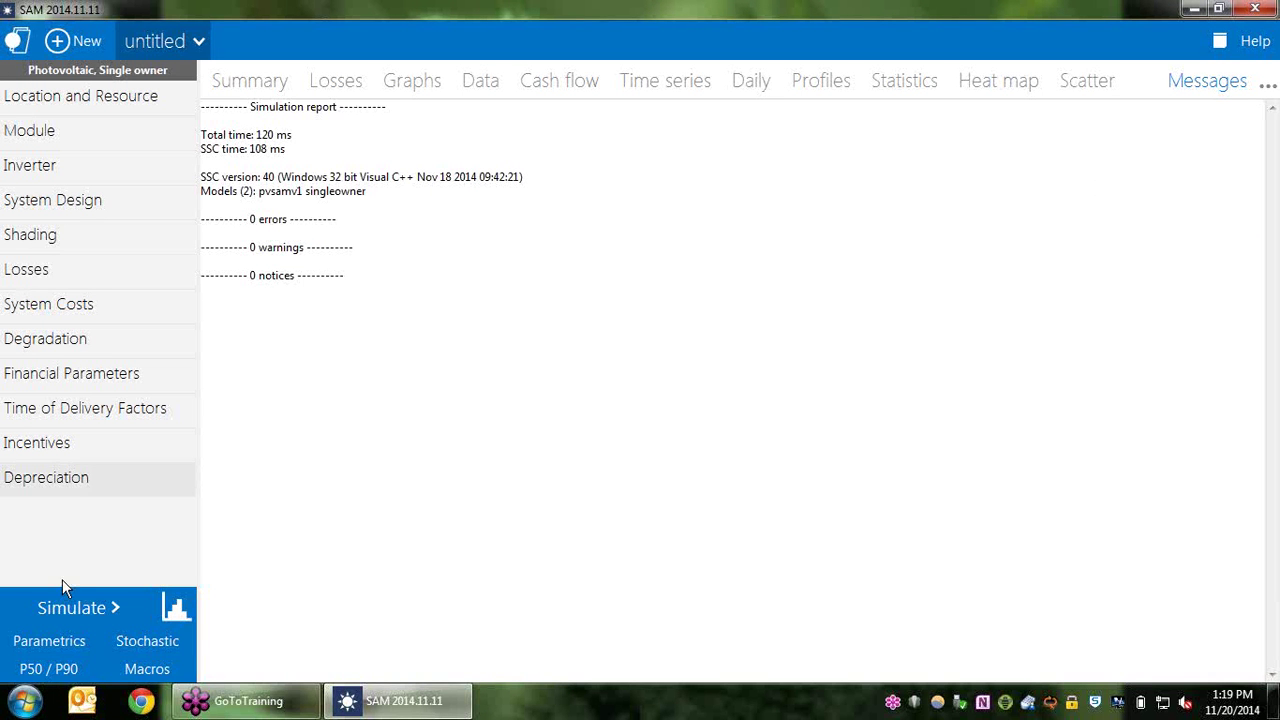
Set up a parametric analysis with Tilt 1 (deg) and Azimuth 1 (deg) as its input variables.
left_click(32, 640)
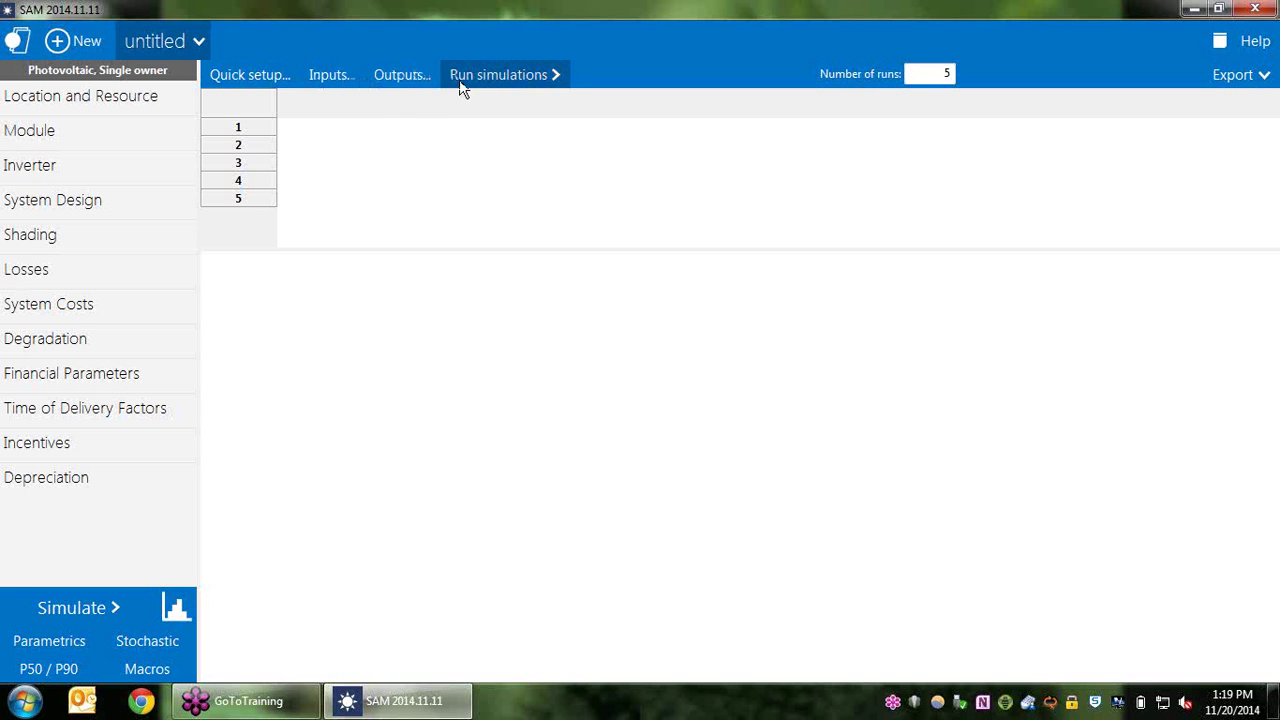
left_click(338, 76)
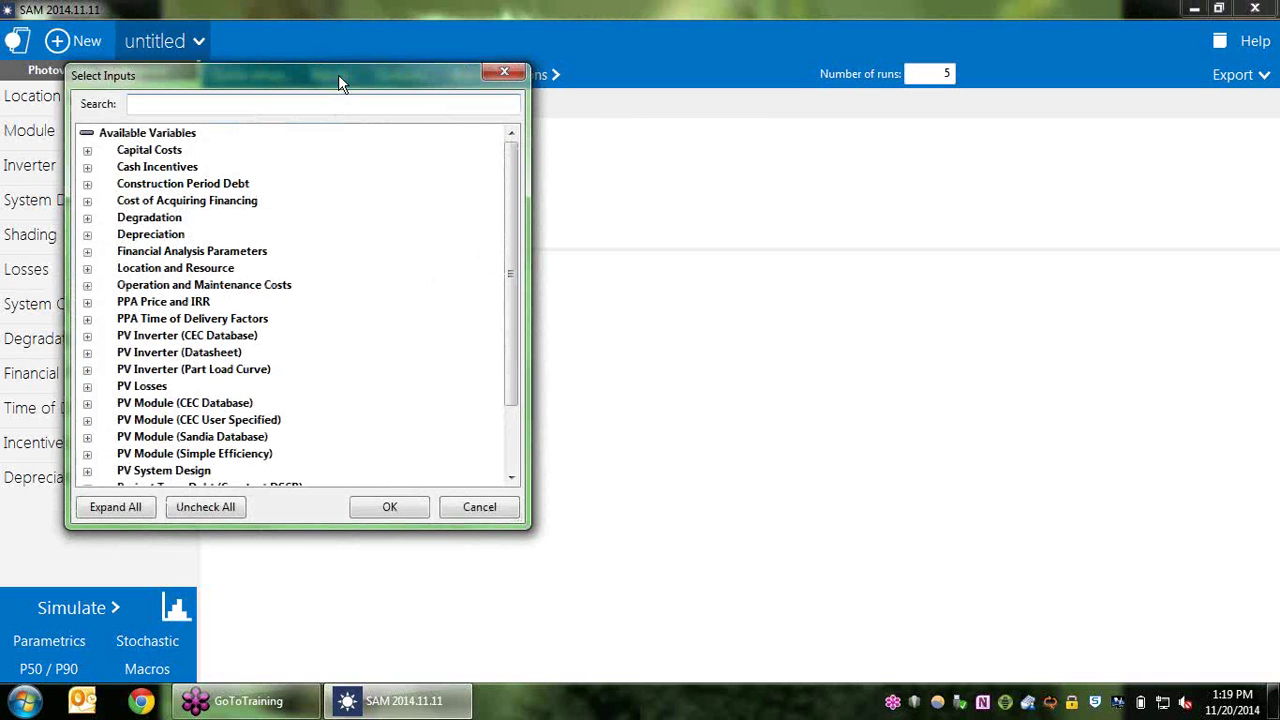
type("tilt")
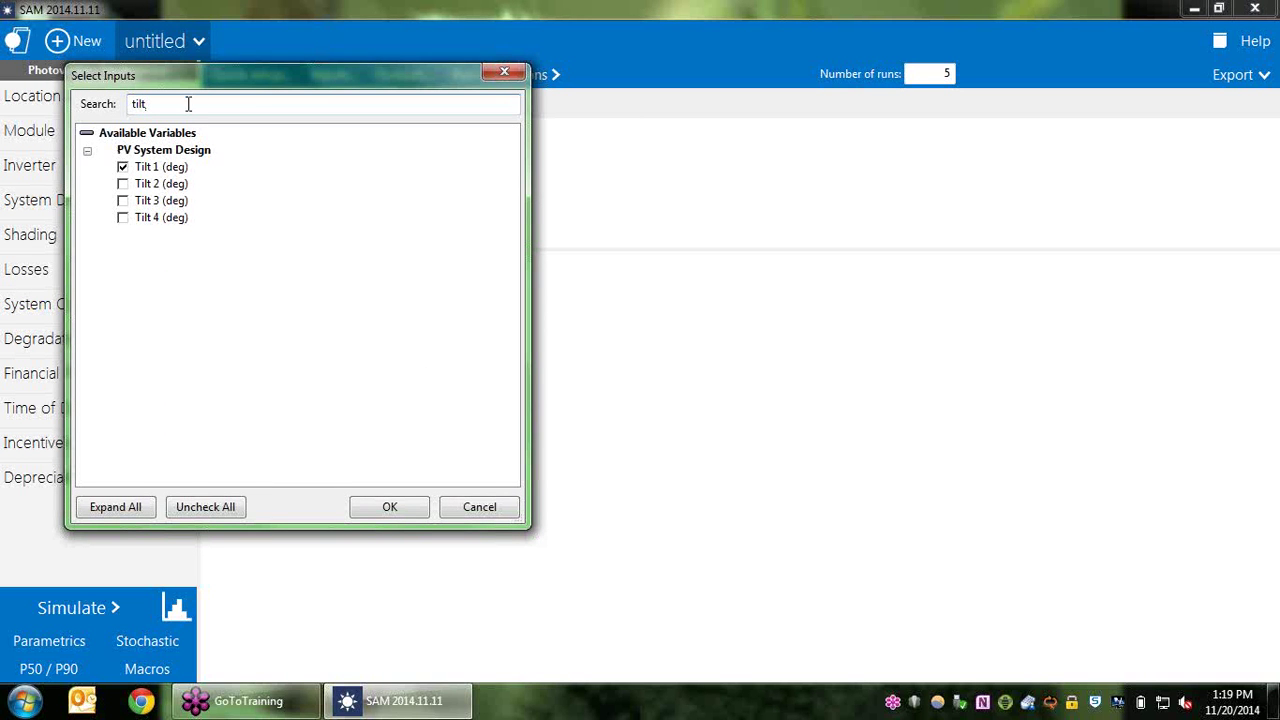
left_click_drag(170, 107, 108, 104)
type("azim")
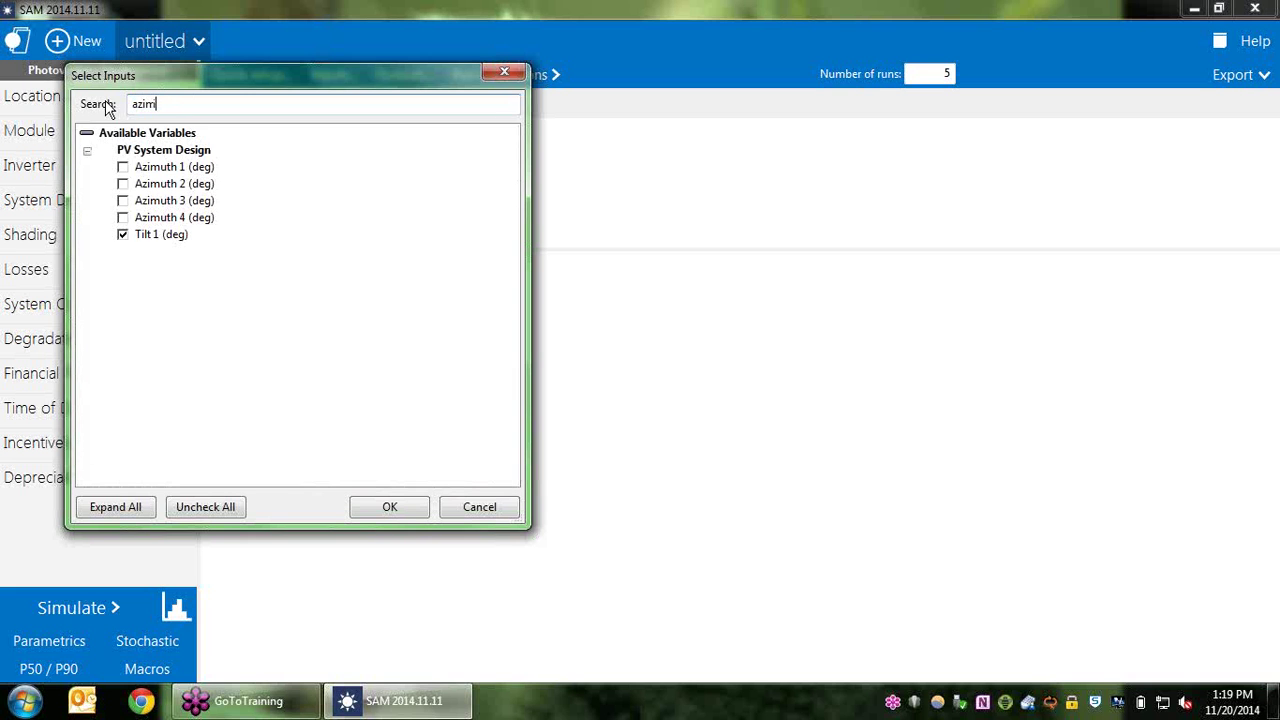
left_click(123, 168)
key("ctrl+a")
key("BackSpace")
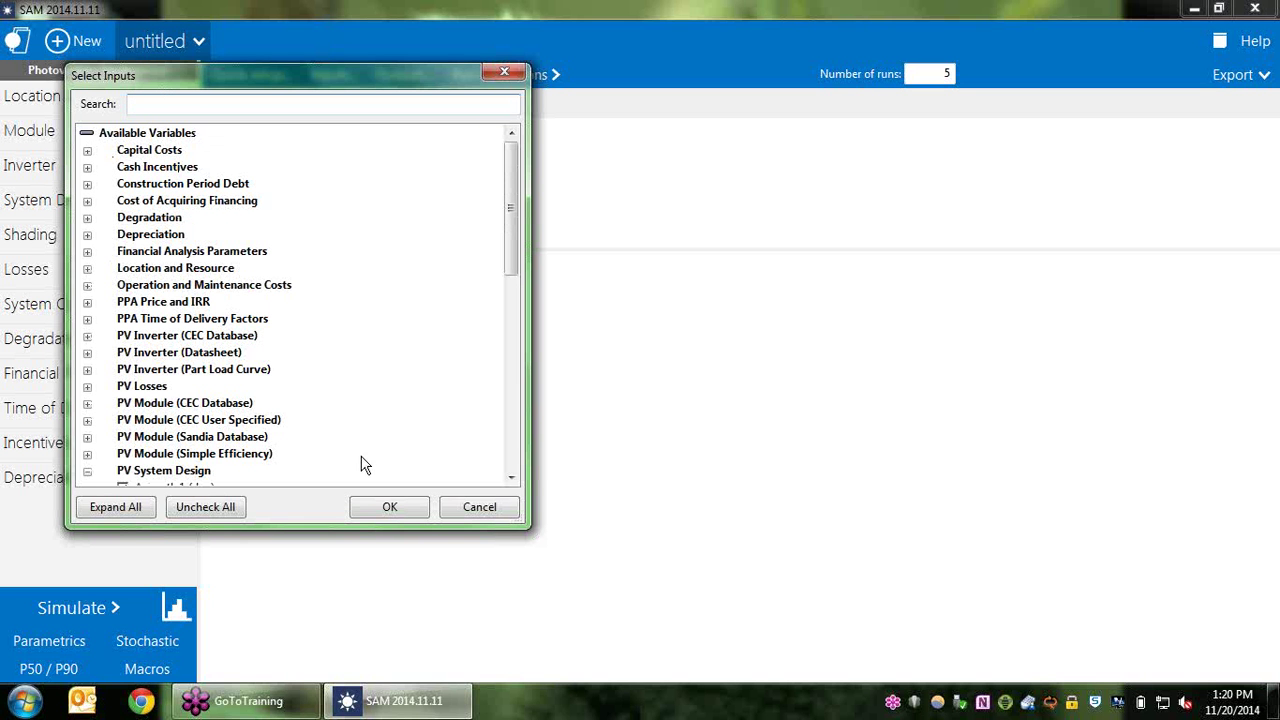
left_click(380, 508)
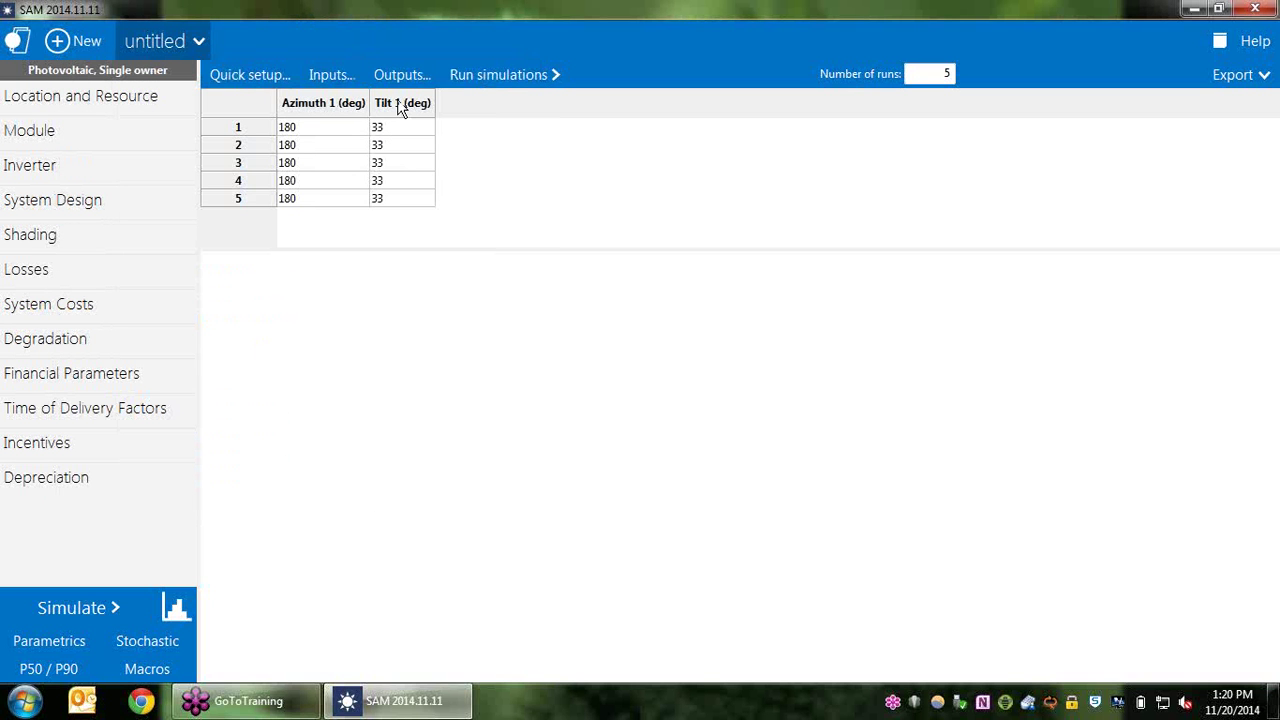
Add Annual energy (kWh) from the Annual group as the output variable of the parametric analysis.
left_click(402, 74)
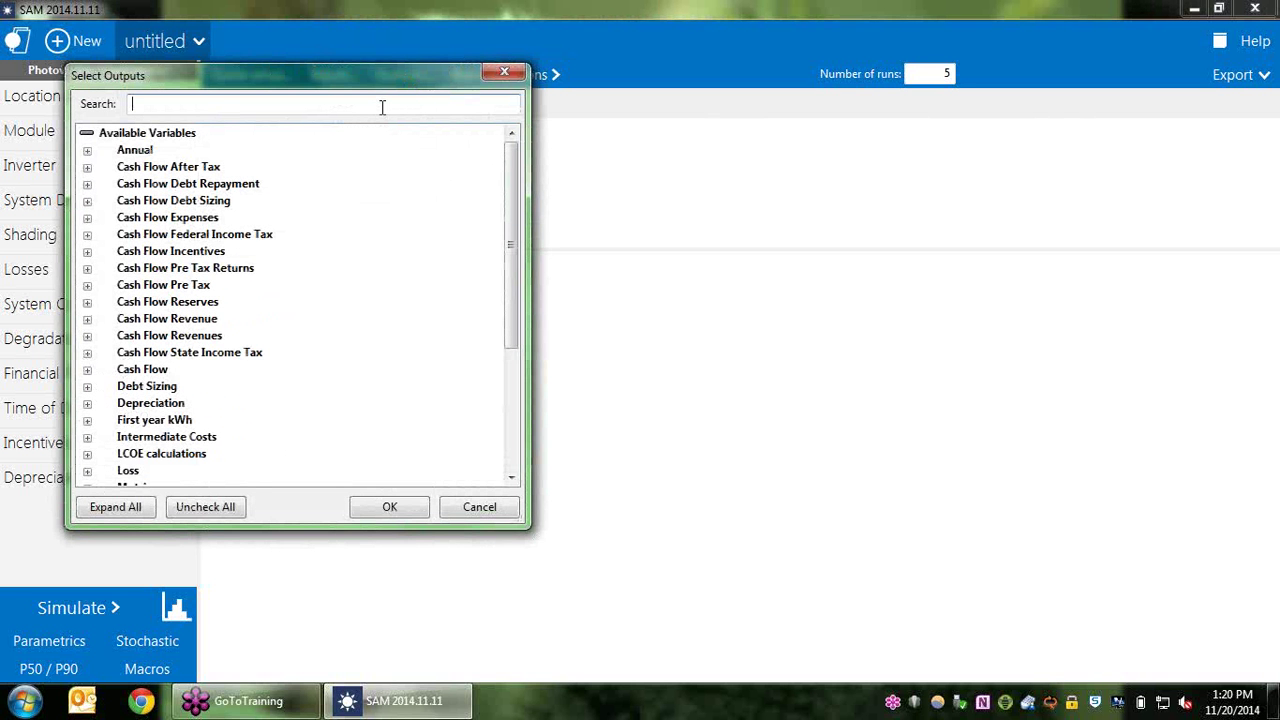
type("anuu")
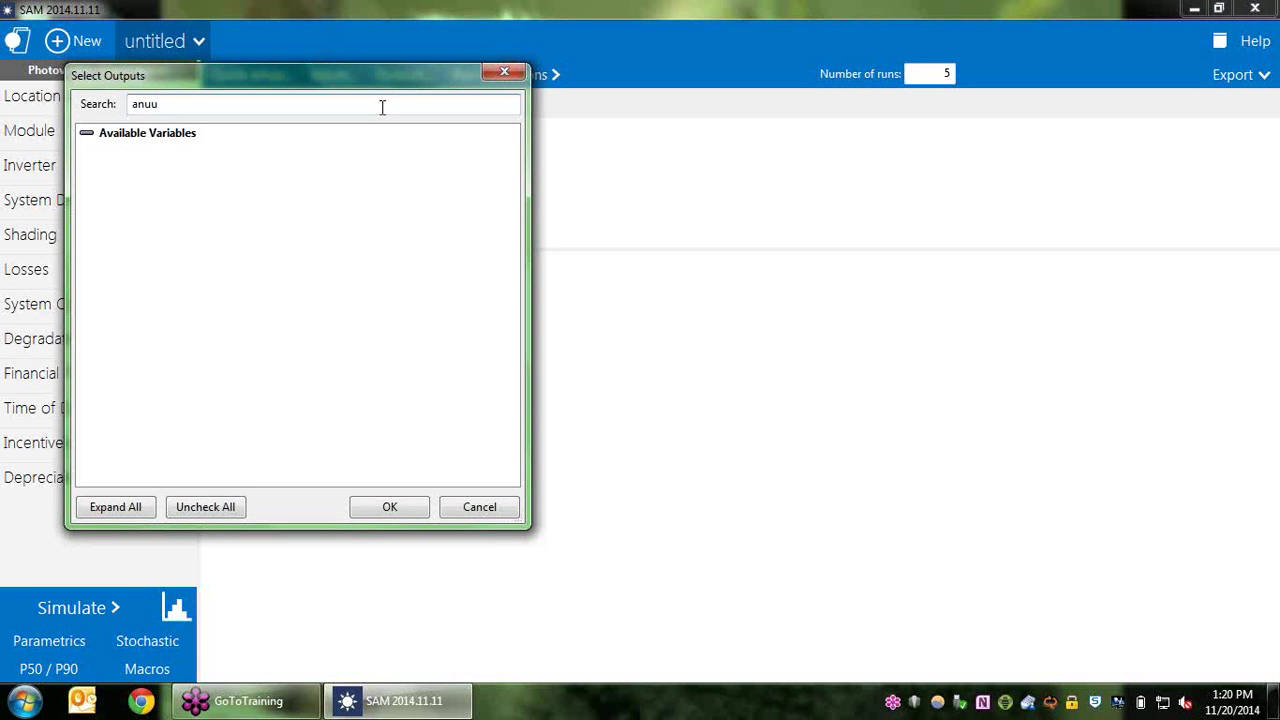
key("BackSpace")
type("n")
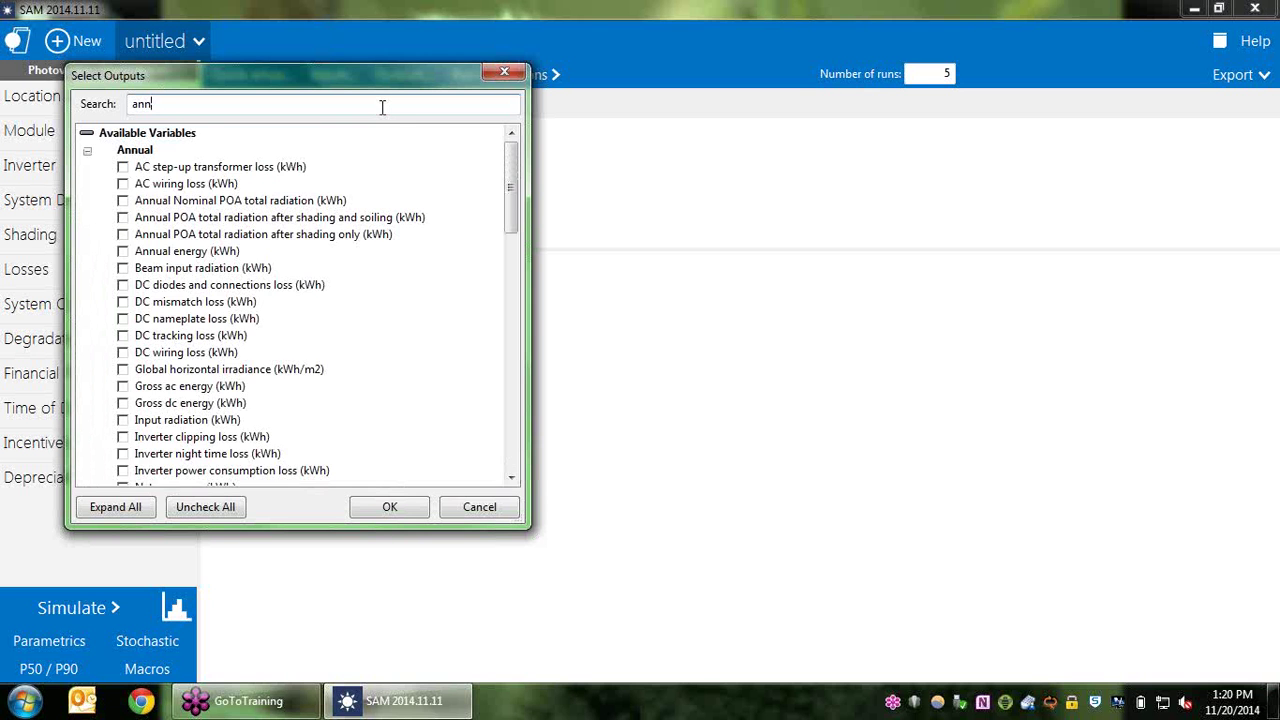
type("ual en")
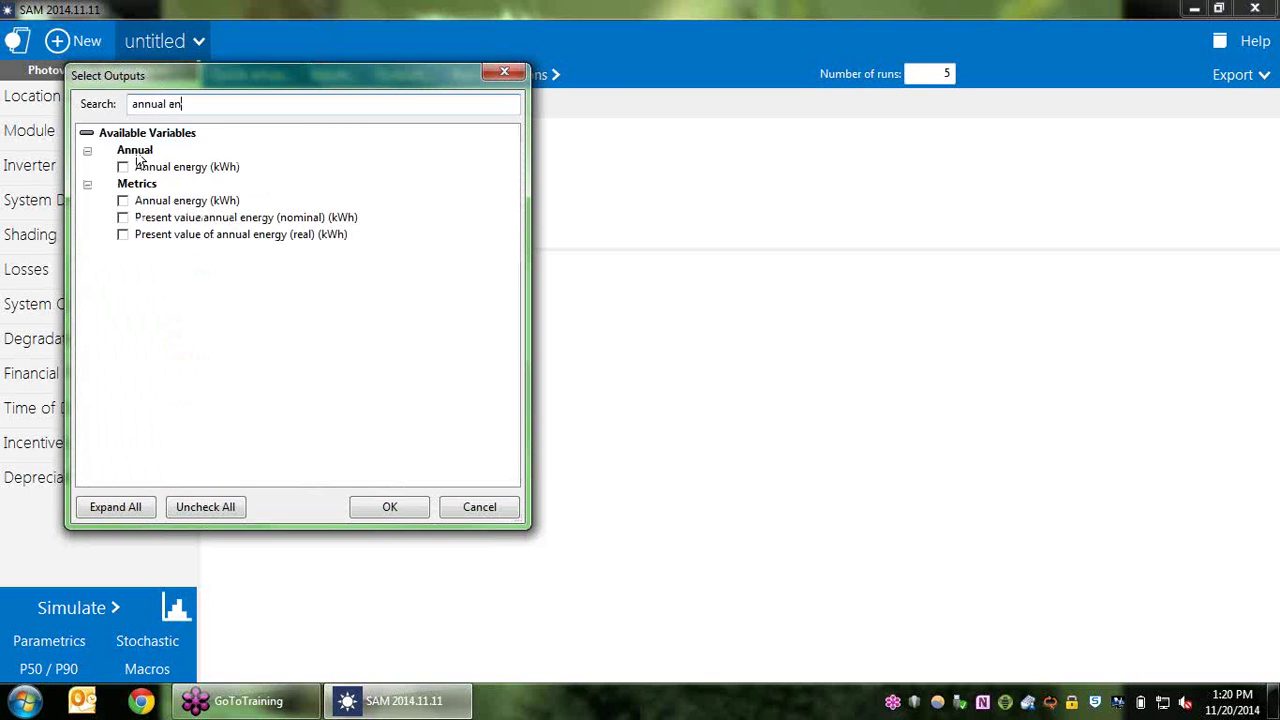
left_click(123, 167)
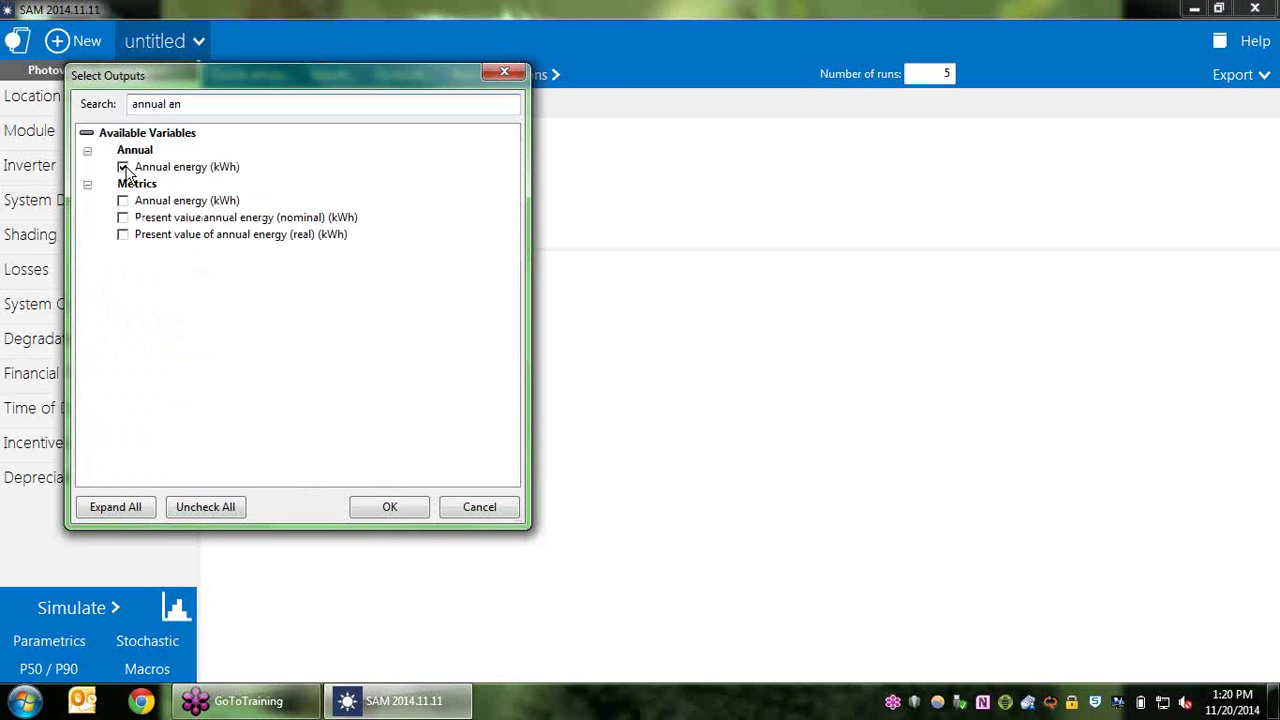
left_click(382, 512)
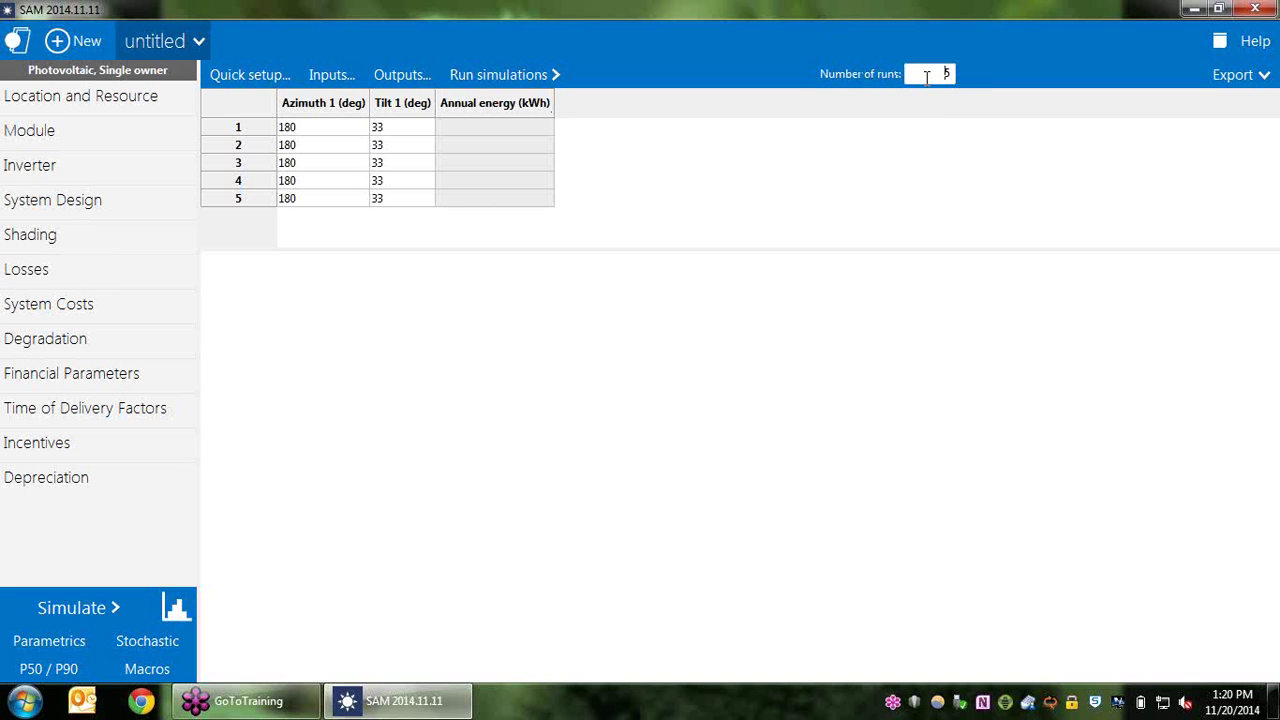
Set the number of runs to 3 and enter Azimuth 1 values of 140, 200 and 210 degrees for them.
left_click_drag(927, 77, 975, 78)
type("3")
key("Return")
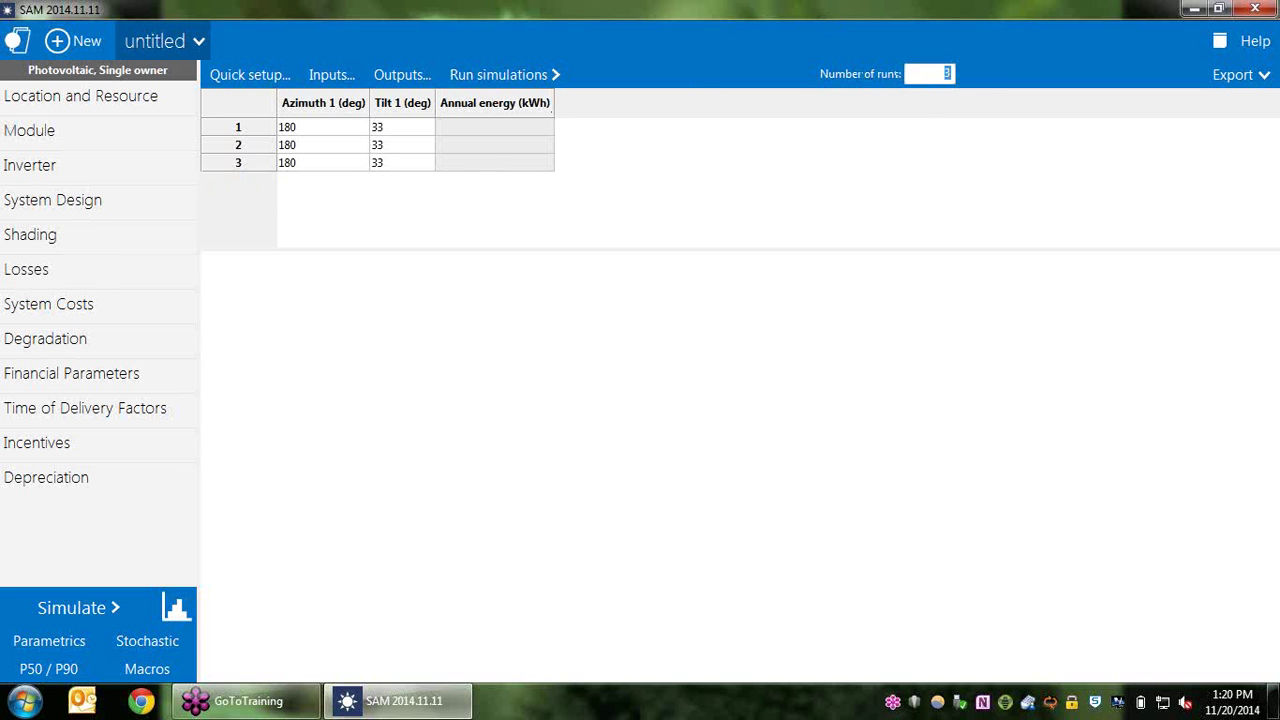
double_click(344, 127)
type("140")
left_click(320, 139)
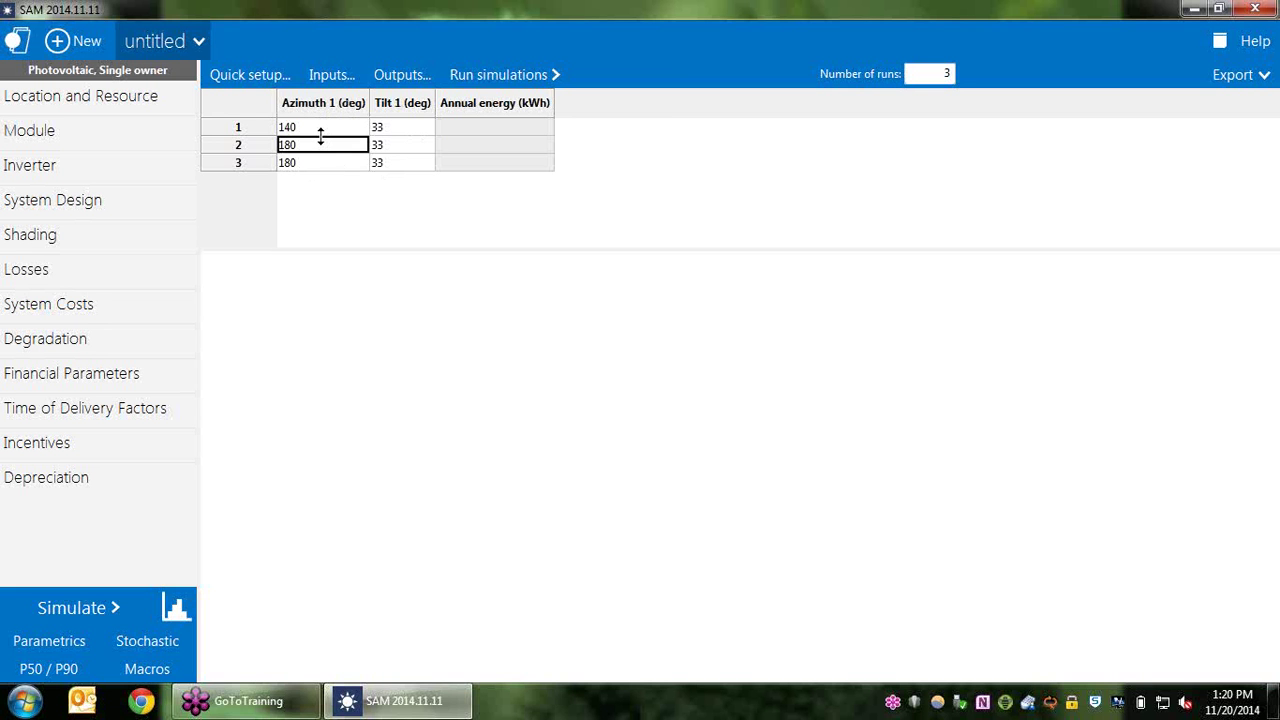
type("200")
key("Return")
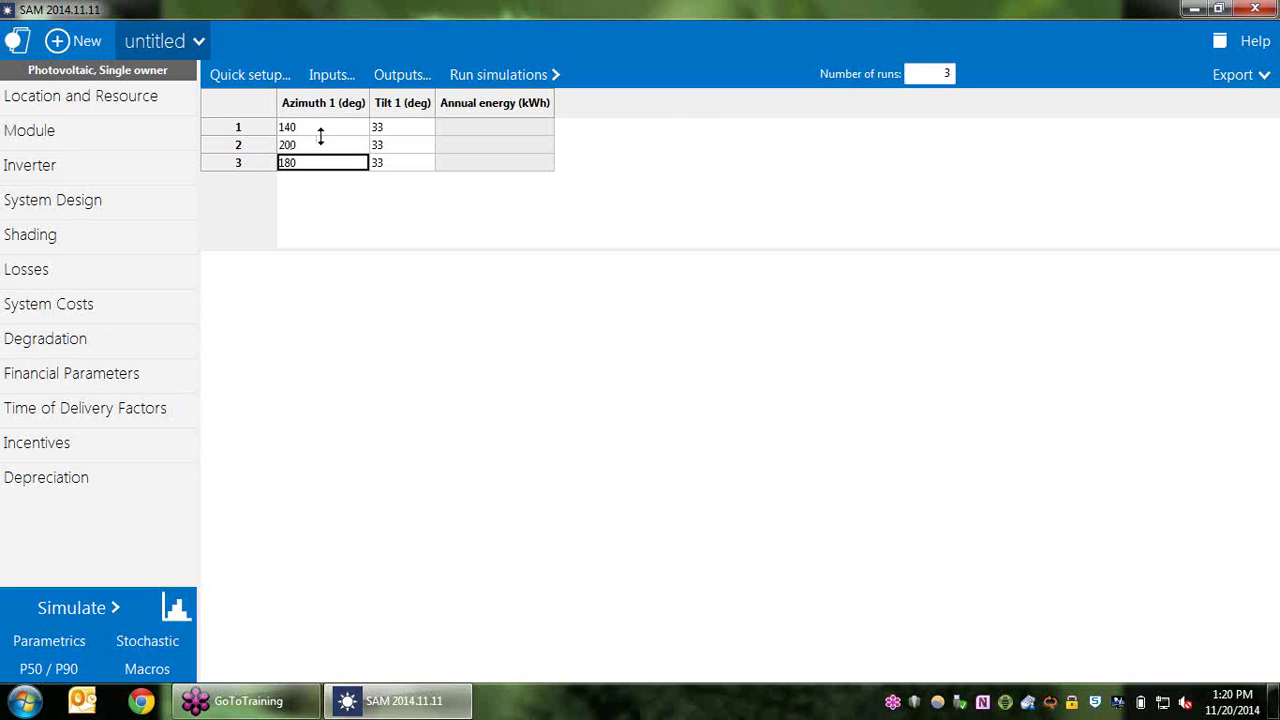
type("210")
key("Return")
Enter Tilt 1 values of 20, 40 and 30 degrees for the three runs and run the parametric simulations.
double_click(405, 129)
type("20")
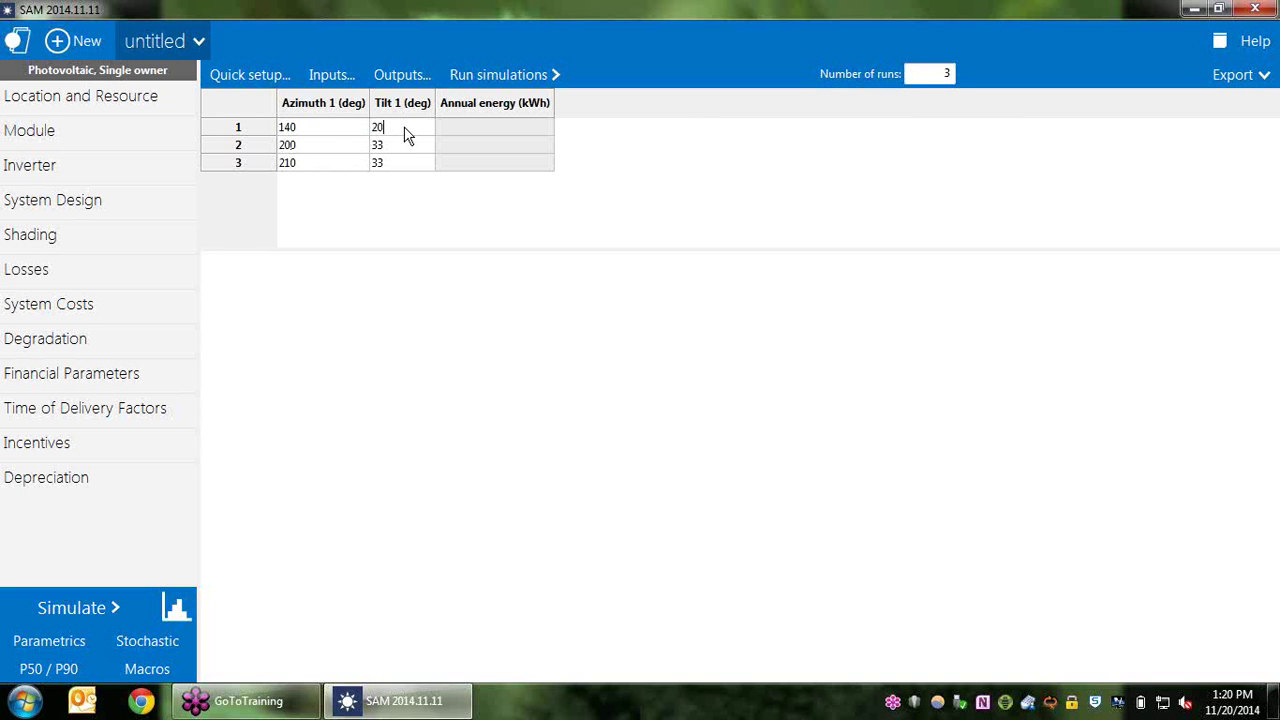
key("Return")
type("40")
key("Return")
type("30")
left_click(530, 80)
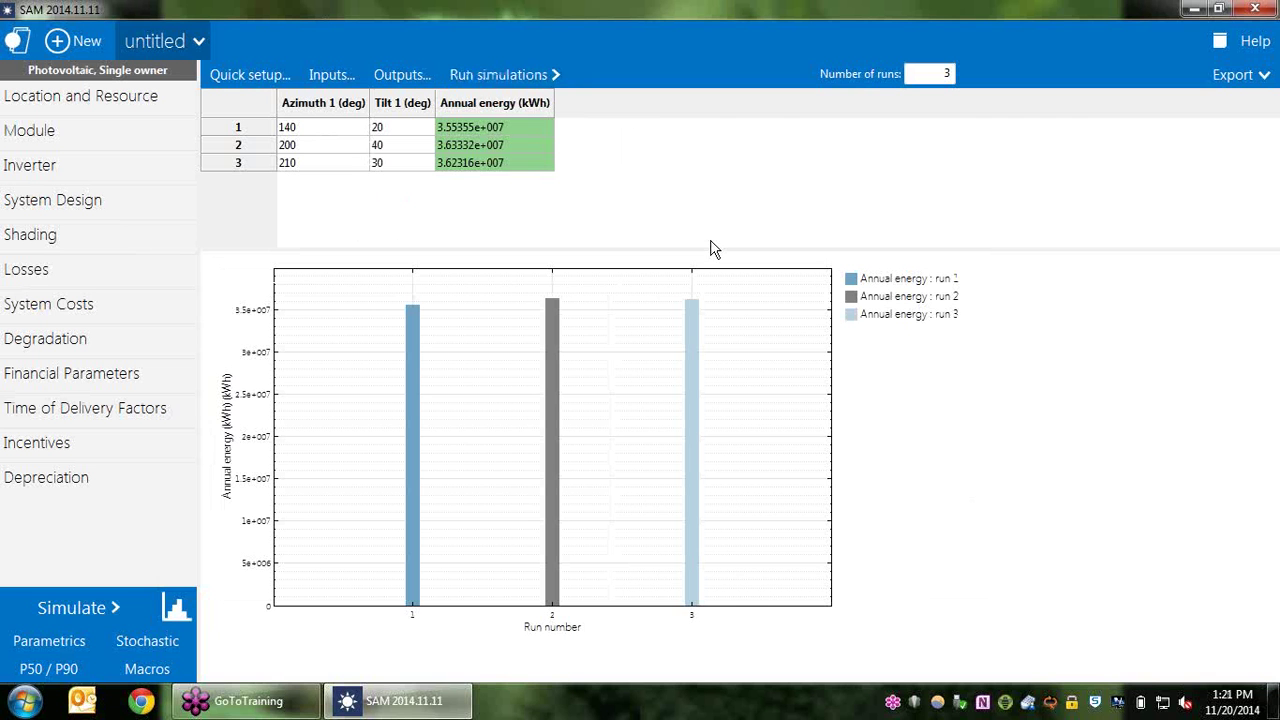
left_click_drag(543, 471, 464, 149)
Open the parametric quick setup and add Azimuth 1 (deg) and Tilt 1 (deg) from PV System Design as its variables.
left_click(263, 77)
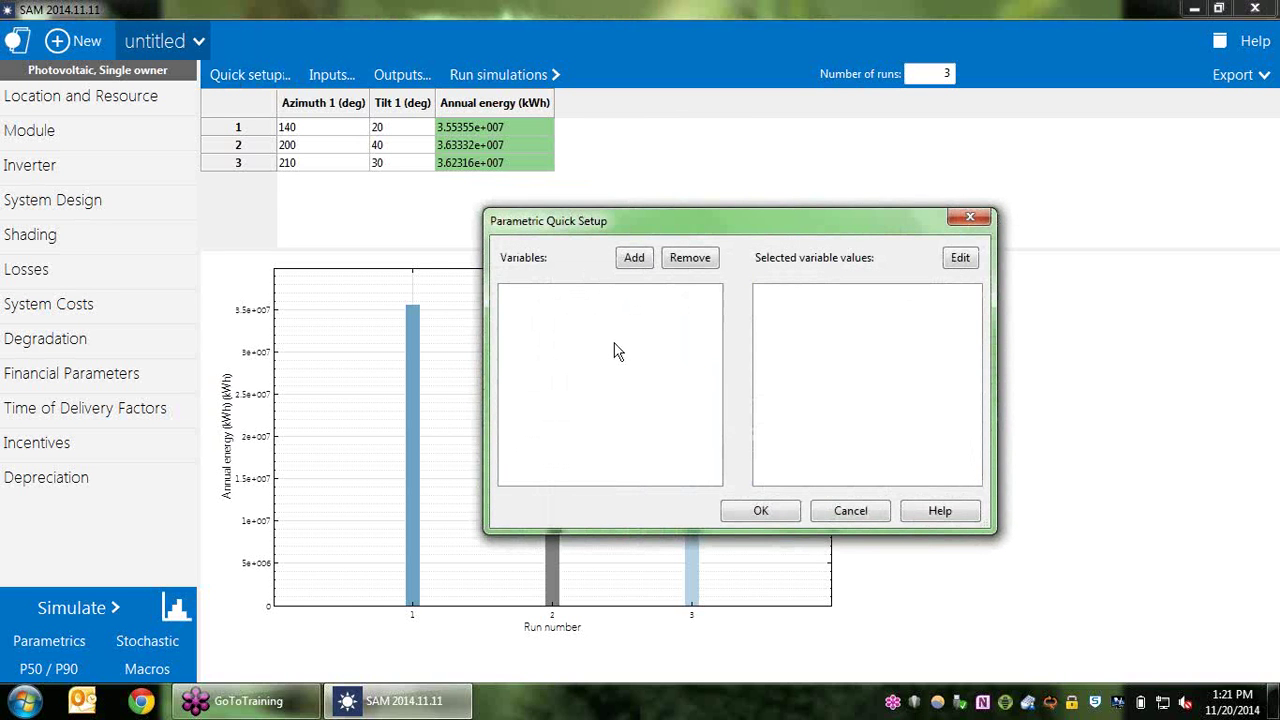
left_click(634, 266)
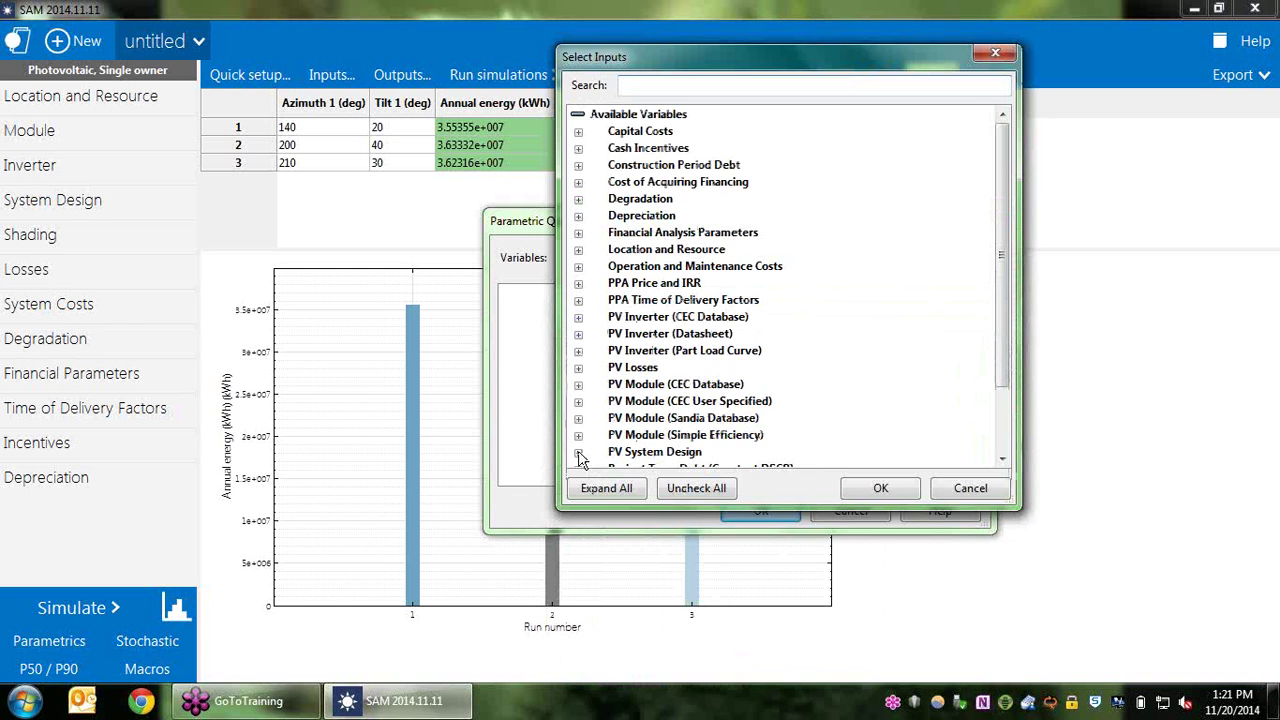
left_click(579, 453)
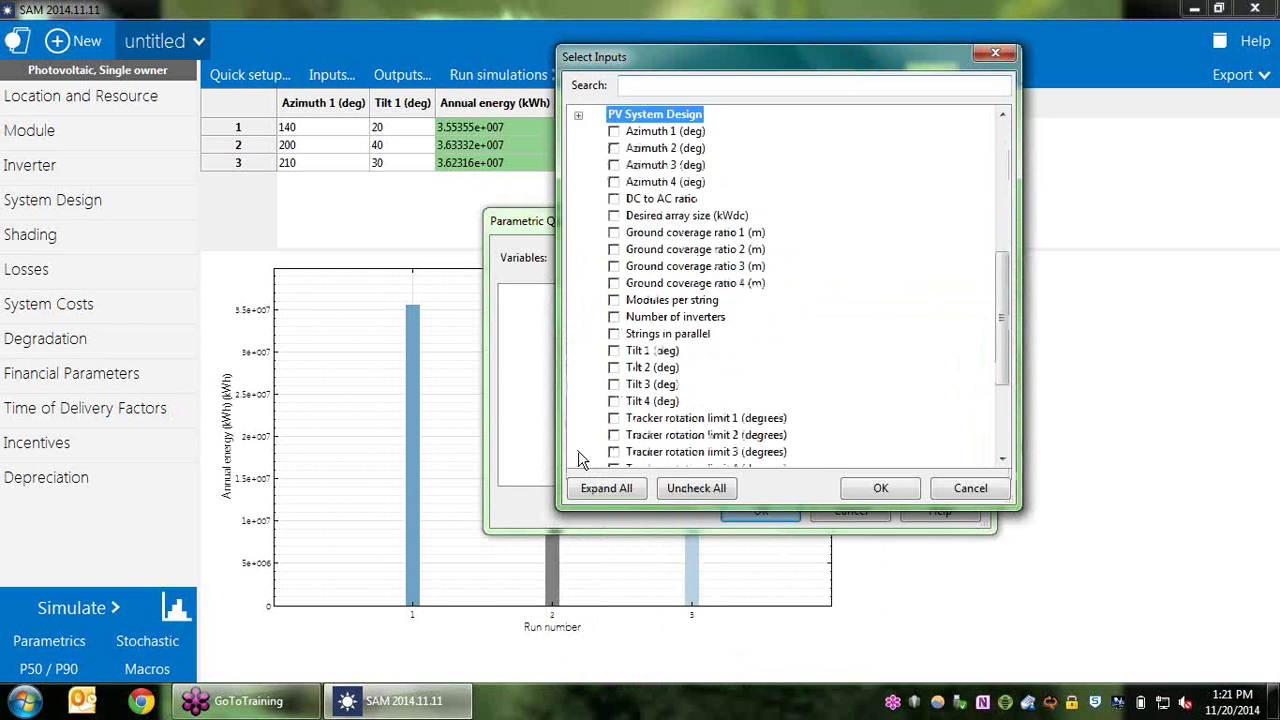
left_click(614, 132)
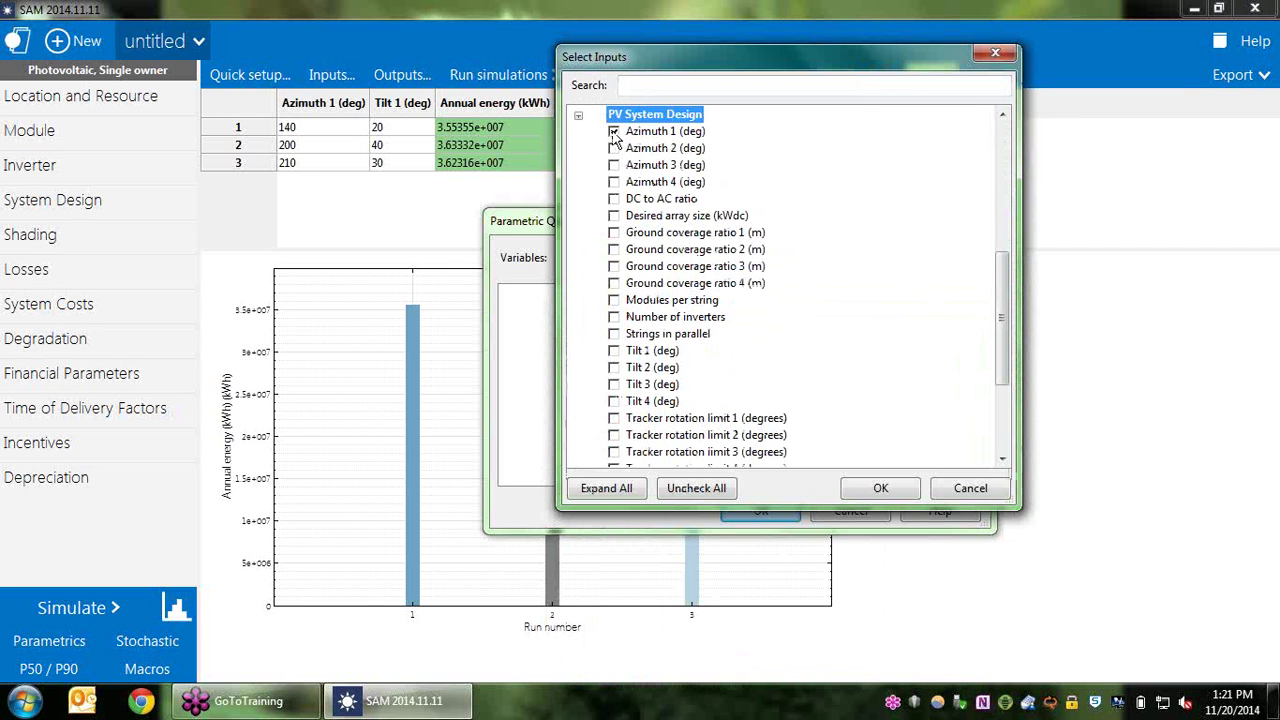
left_click(614, 351)
left_click(866, 488)
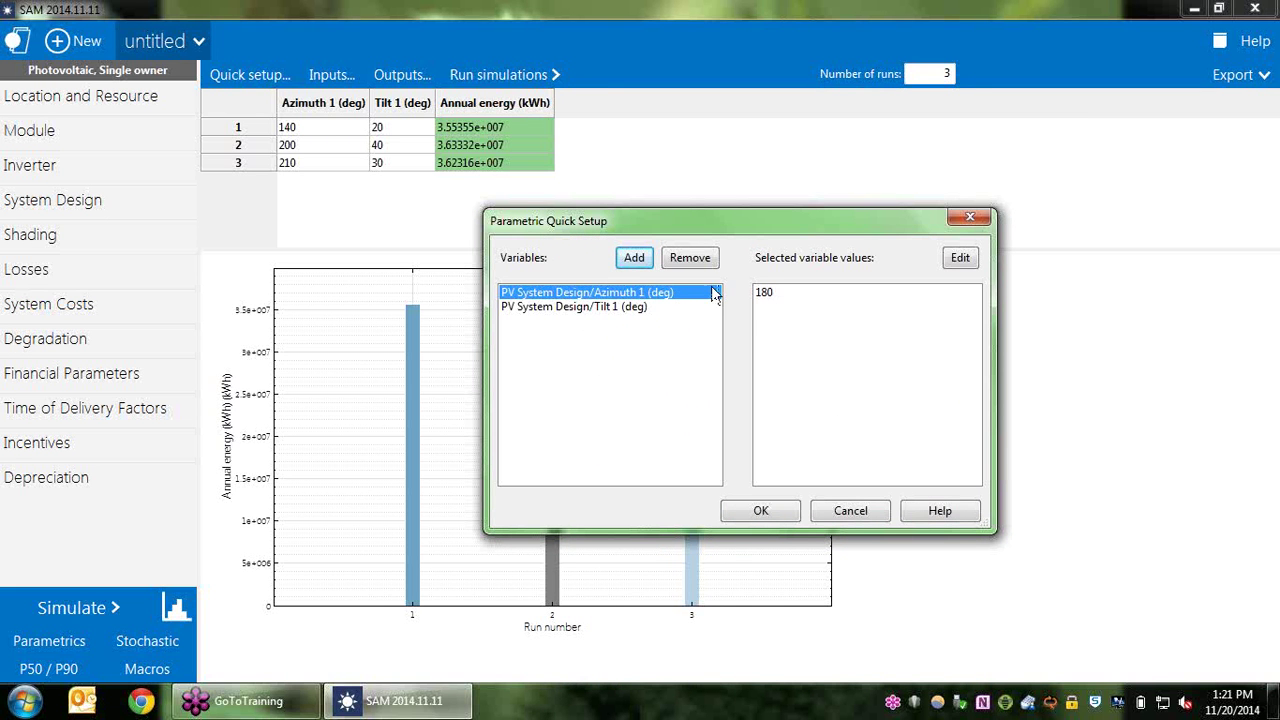
Replace the Azimuth 1 value in the quick setup with the values 140, 200 and 210.
left_click(960, 257)
left_click(634, 356)
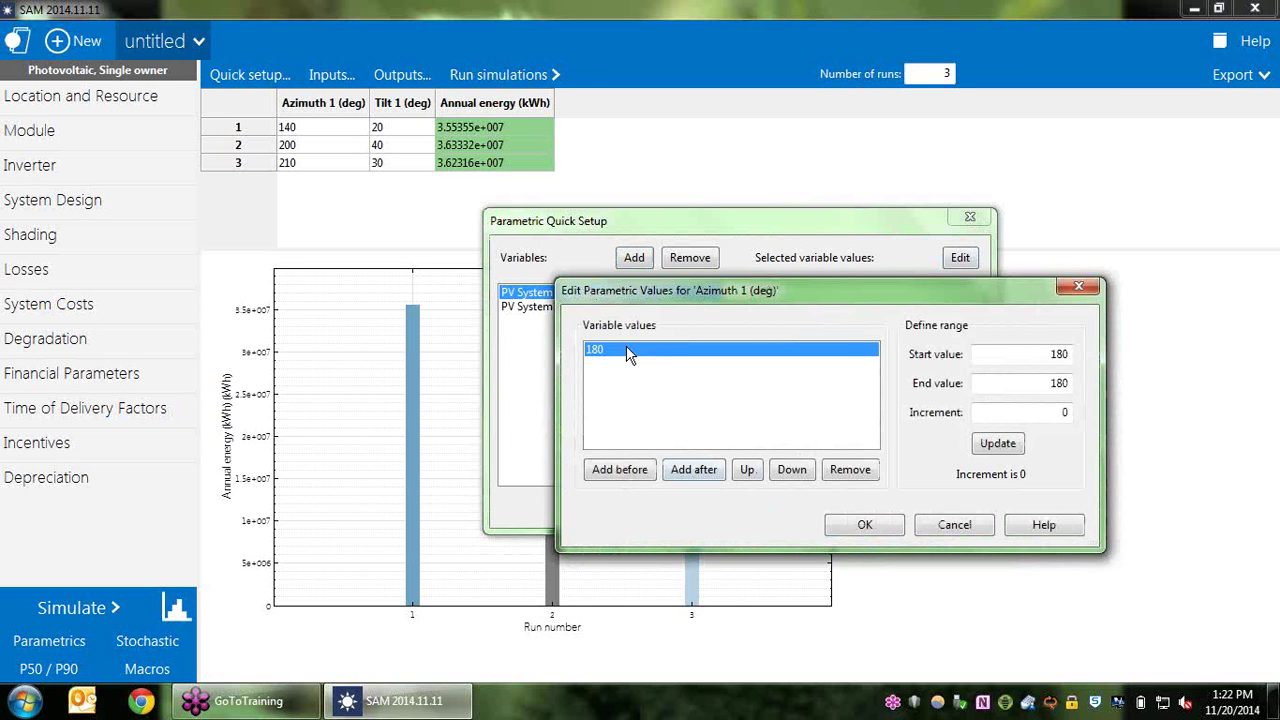
left_click(842, 470)
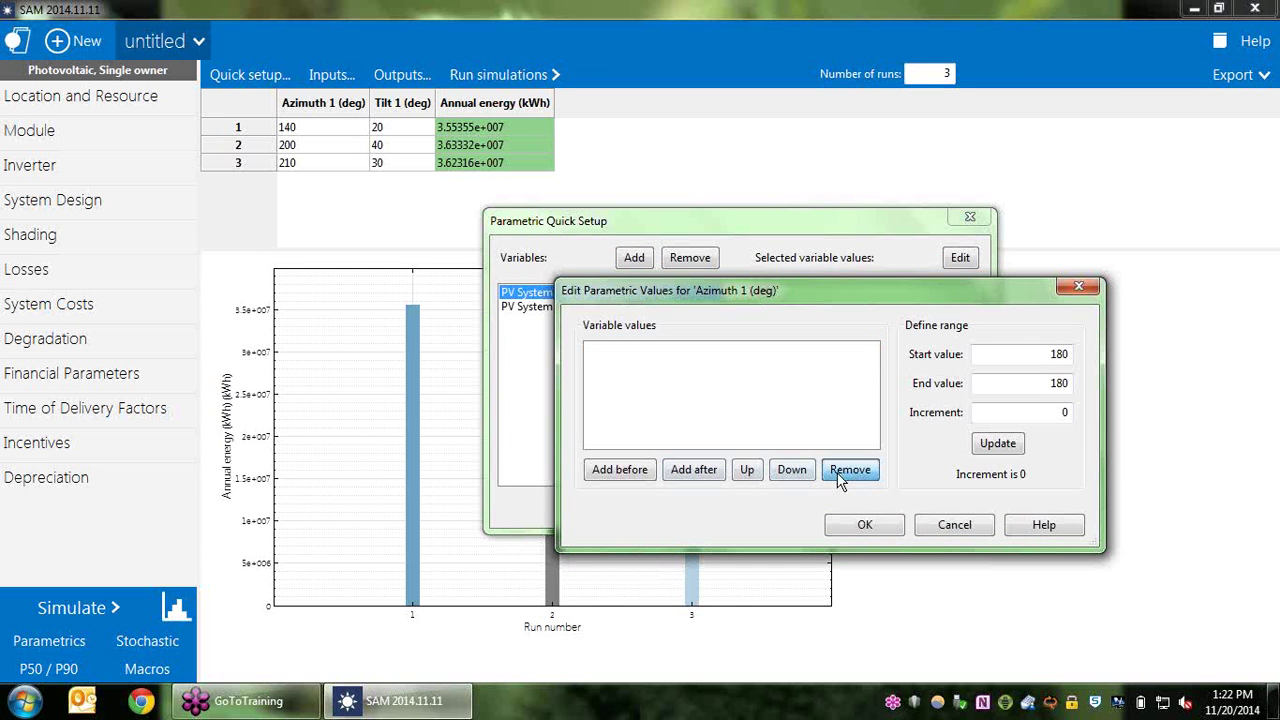
left_click(703, 470)
type("140")
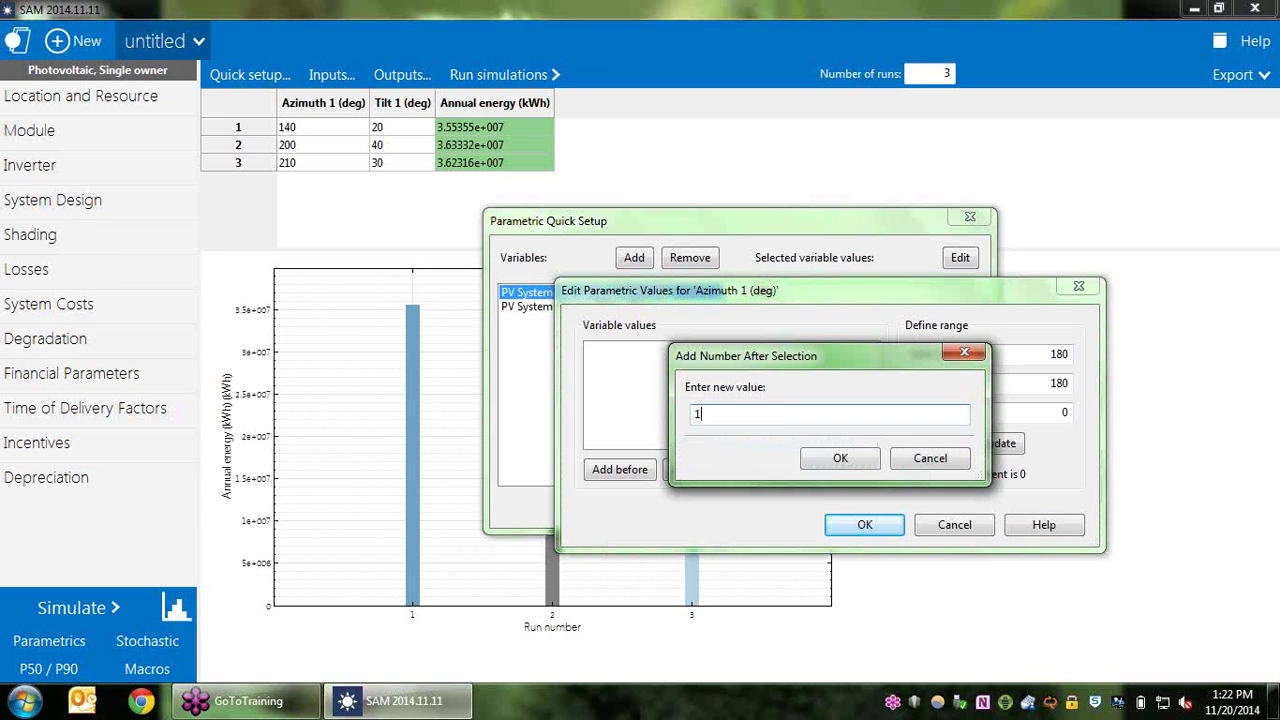
left_click(836, 458)
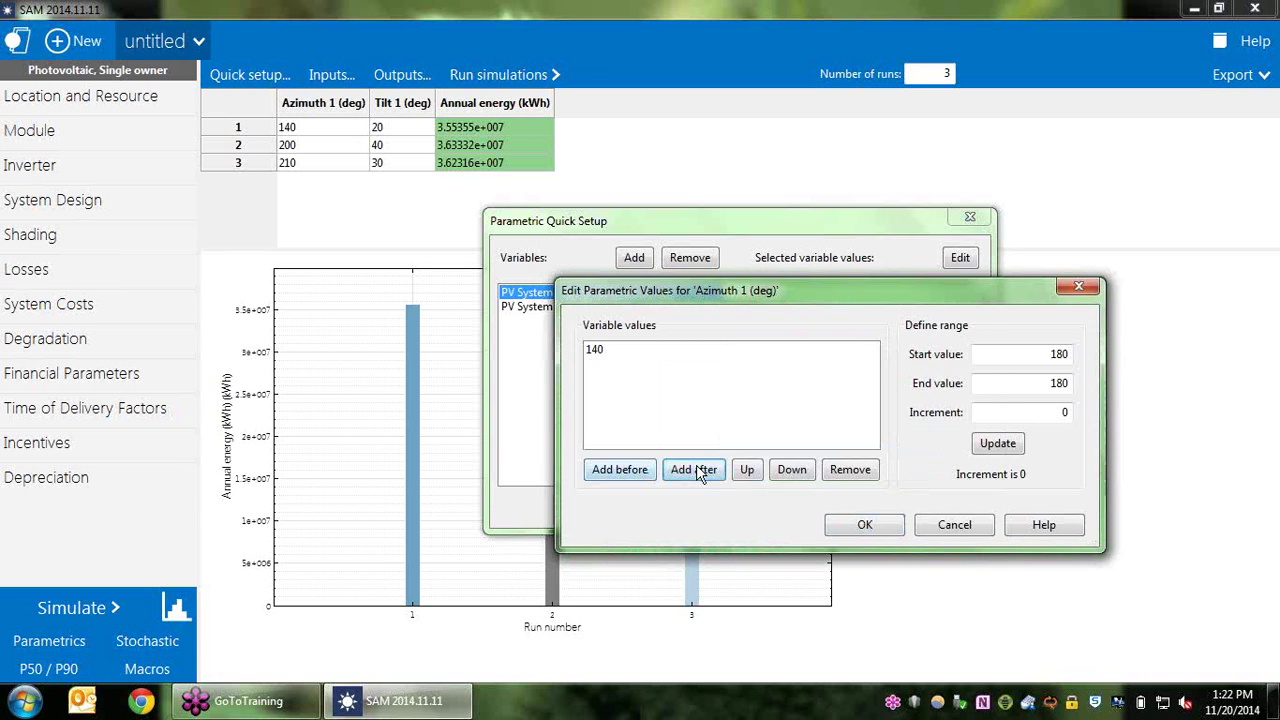
left_click(700, 472)
type("200")
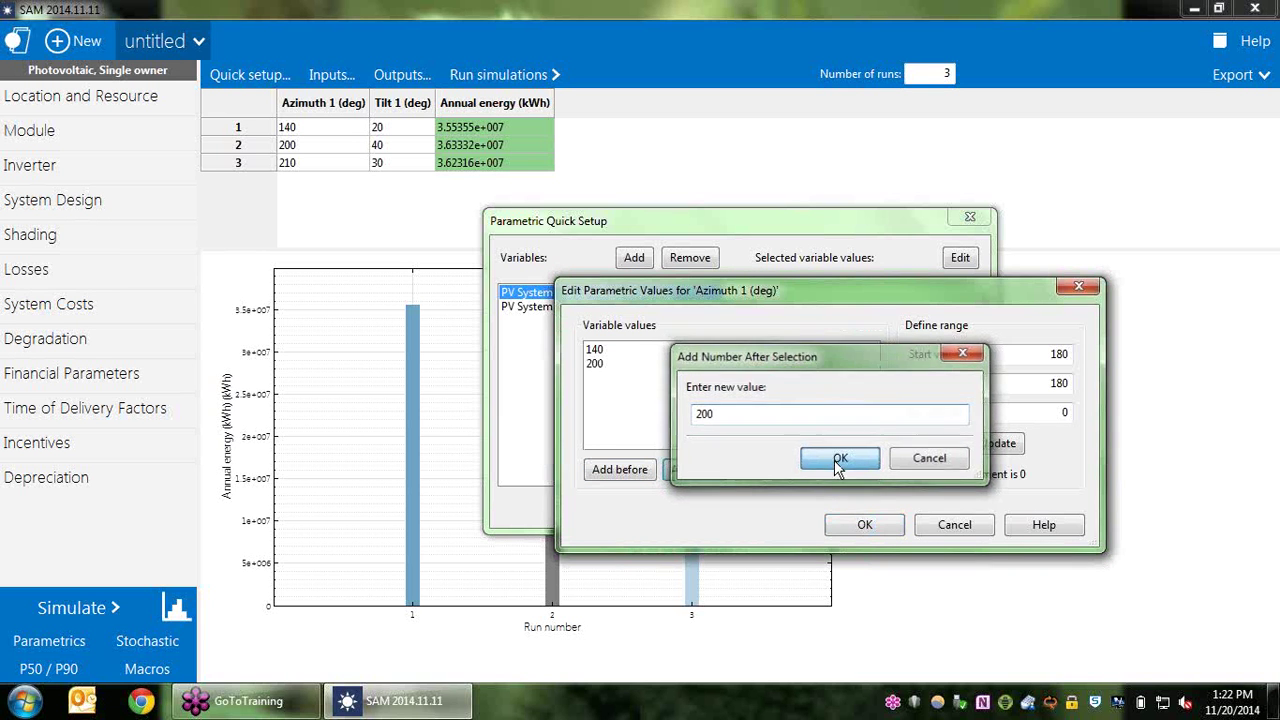
left_click(836, 459)
left_click(695, 470)
type("210")
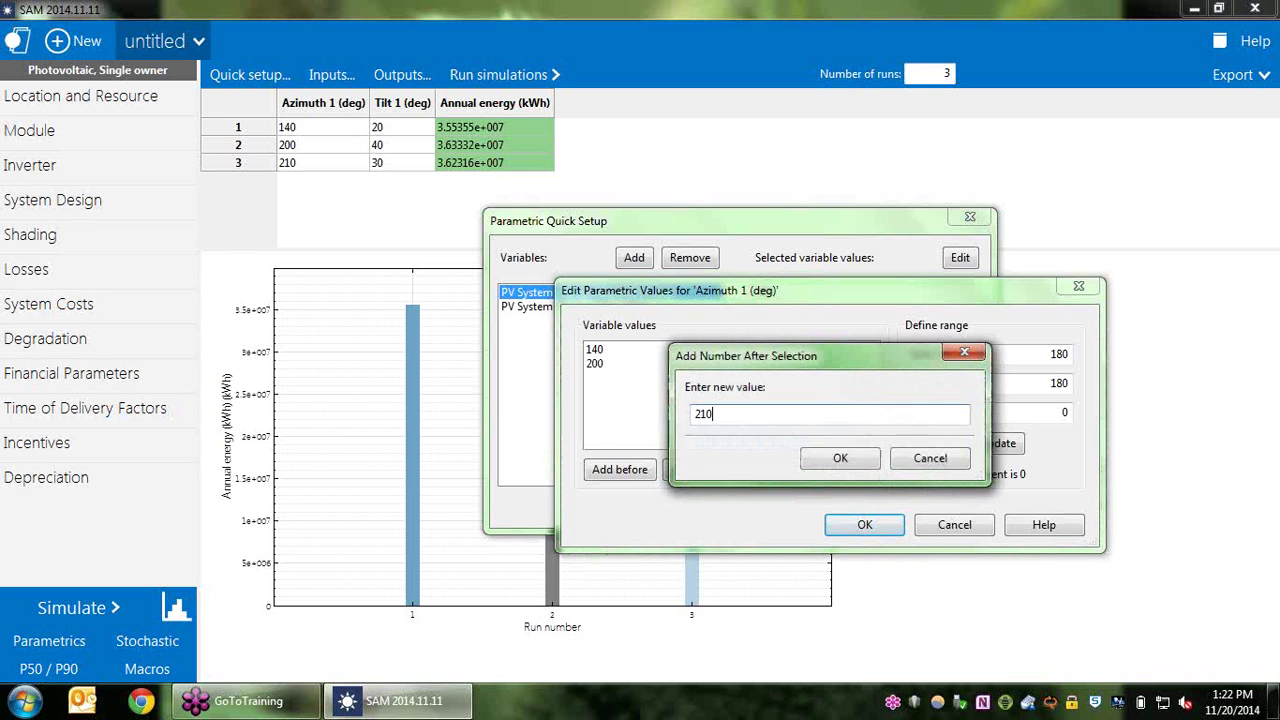
left_click(834, 462)
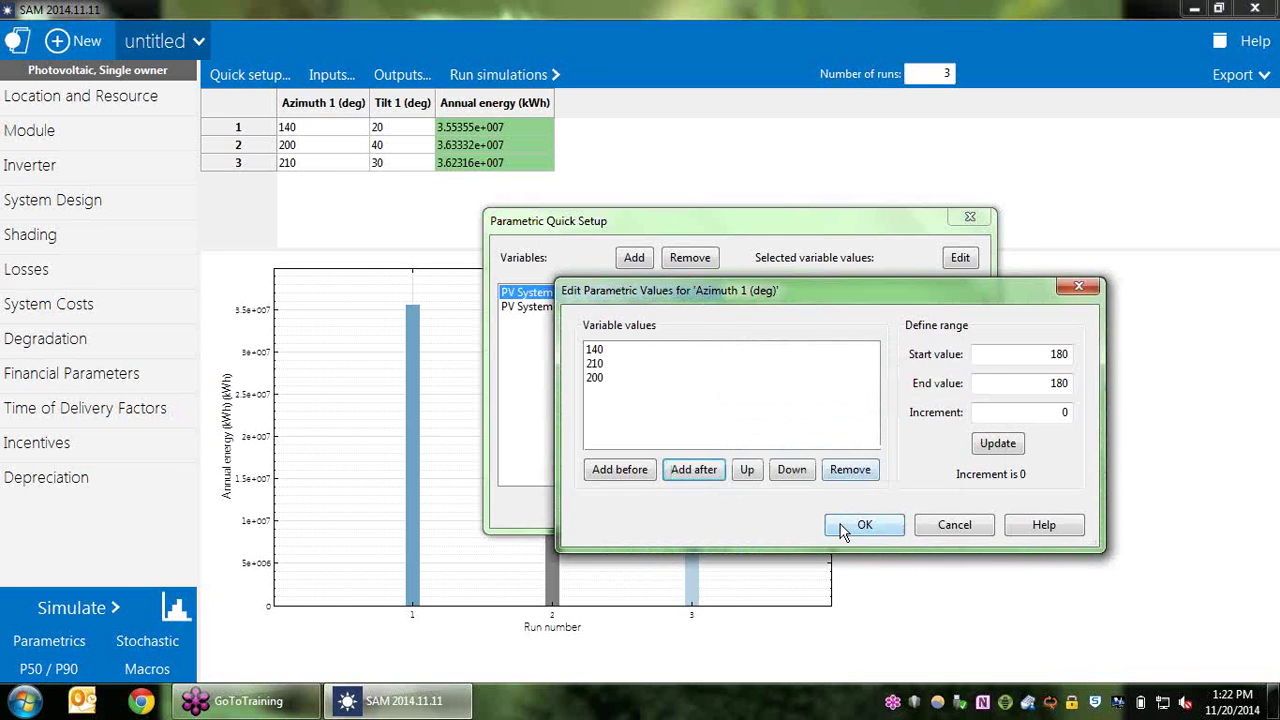
left_click(840, 528)
Define the Tilt 1 values in the quick setup as a range from 20 to 40 with an increment of 5.
left_click(593, 306)
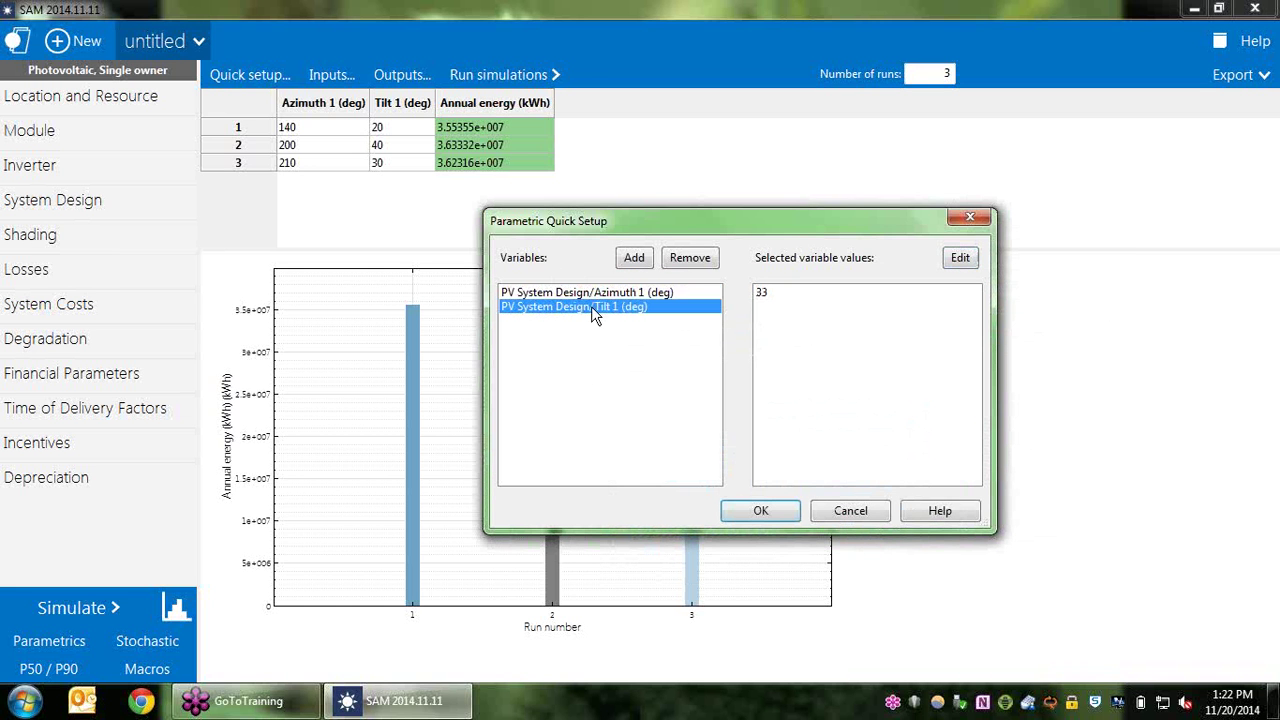
left_click(960, 258)
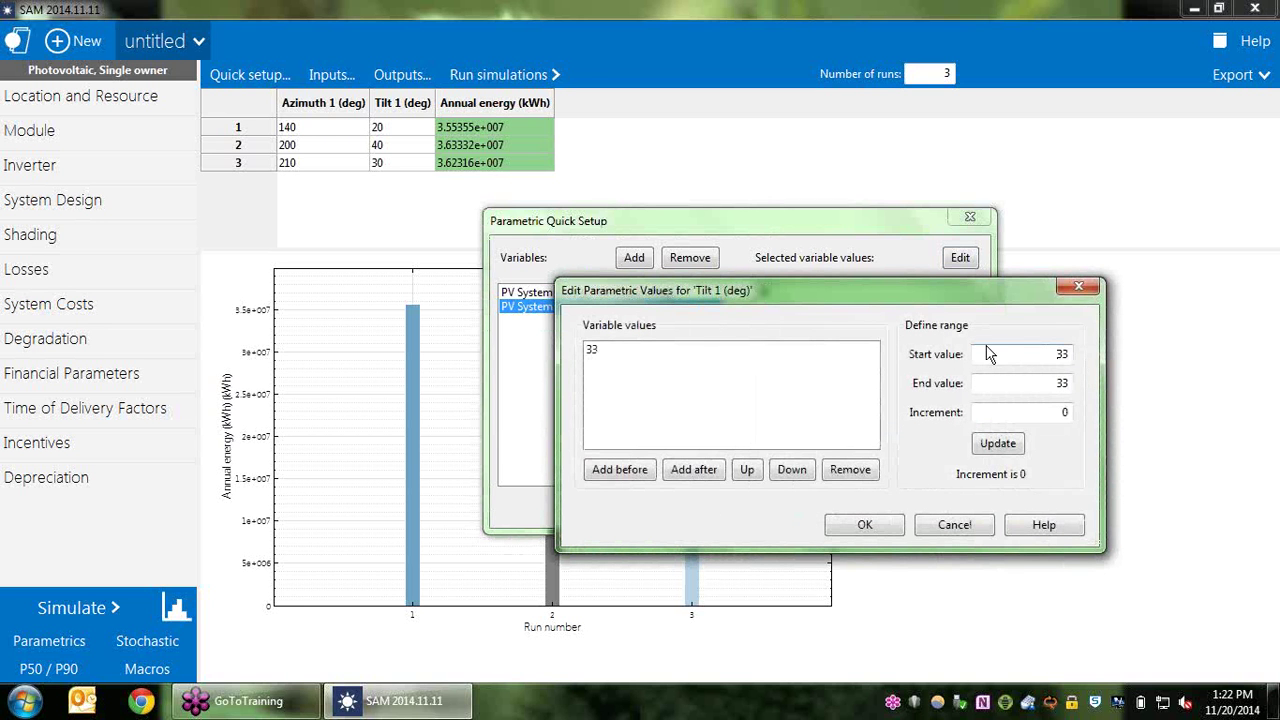
double_click(1042, 354)
type("20")
double_click(1052, 382)
type("40")
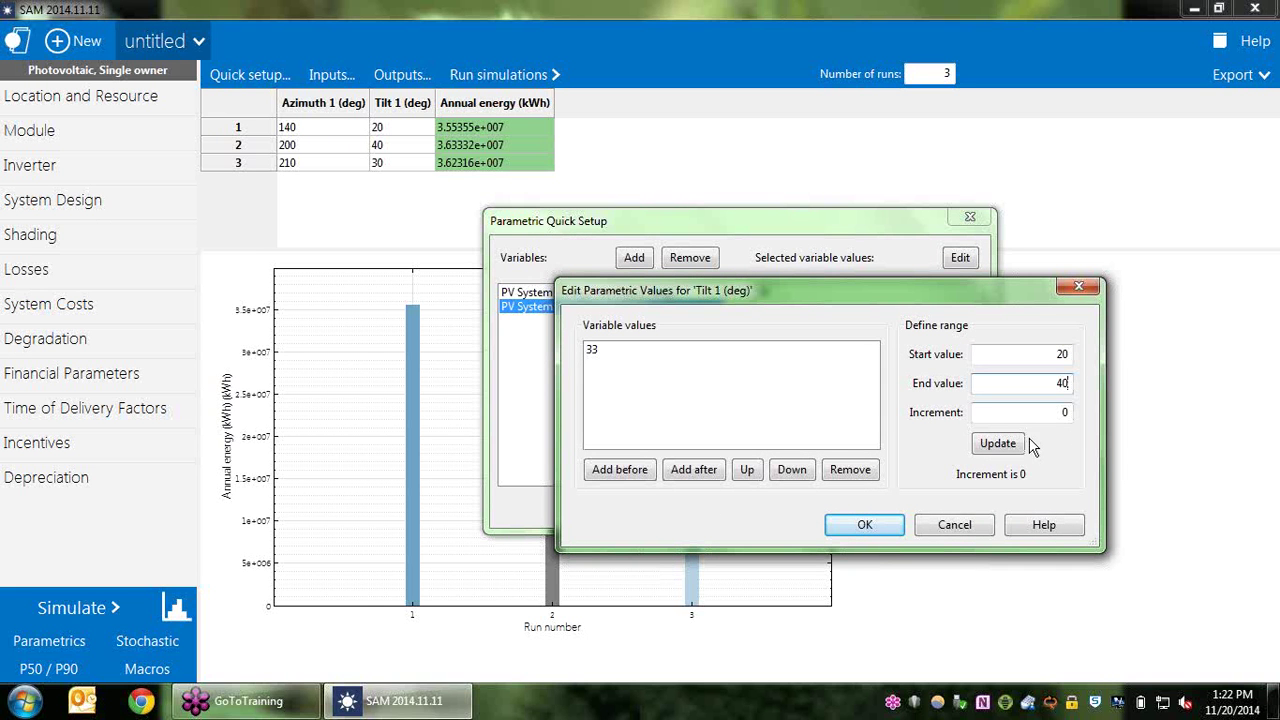
double_click(1065, 411)
type("5")
left_click(1008, 446)
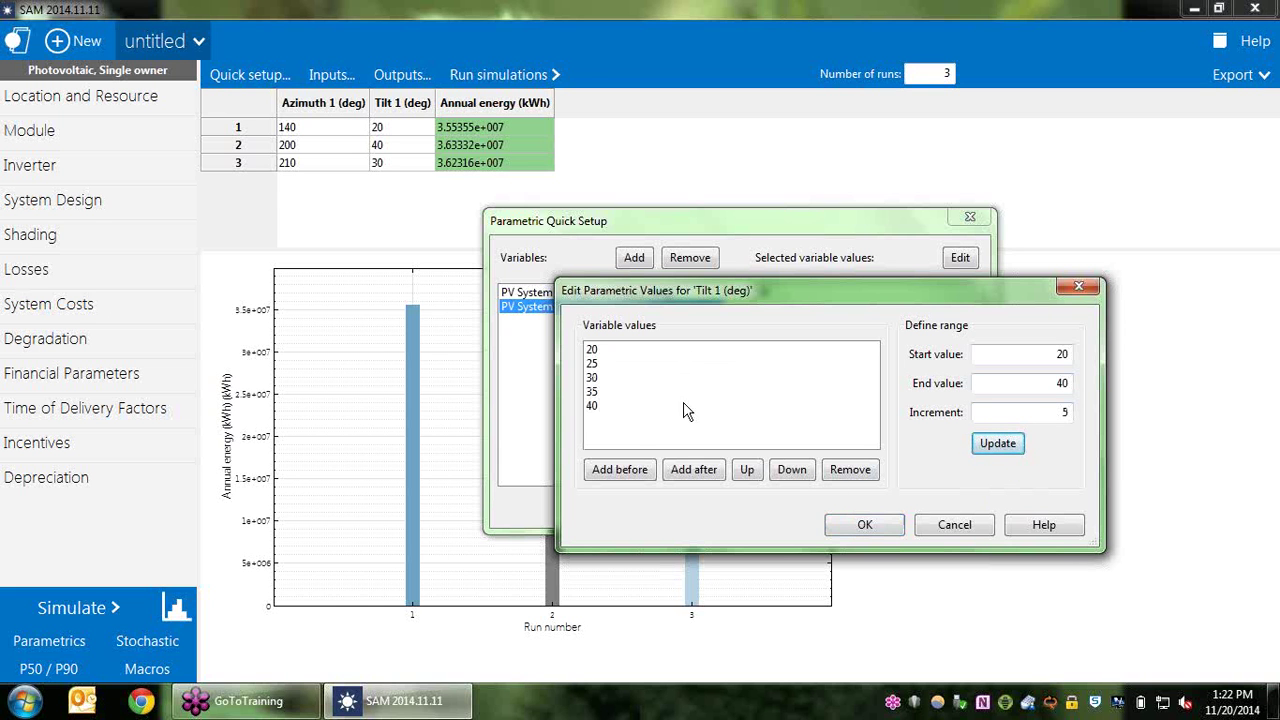
left_click(893, 530)
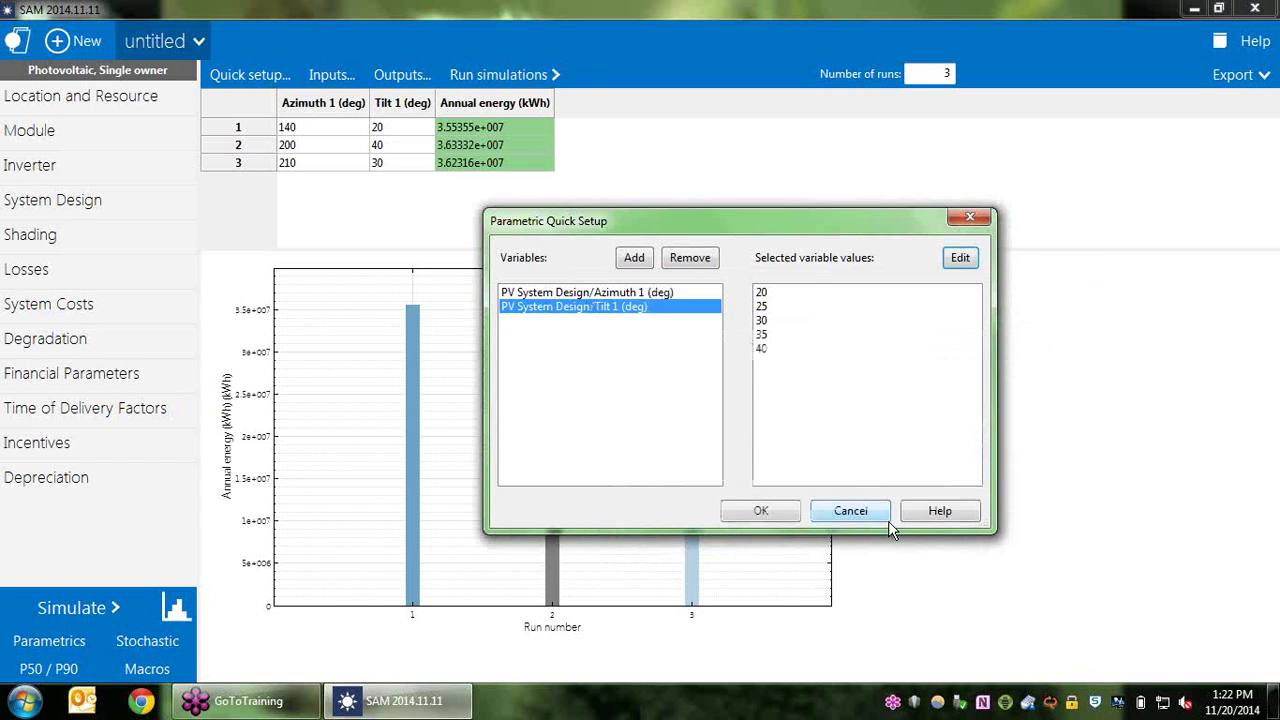
Overwrite the parametric table with the quick setup inputs, run the simulations, and view the annual energy table and chart.
left_click(790, 515)
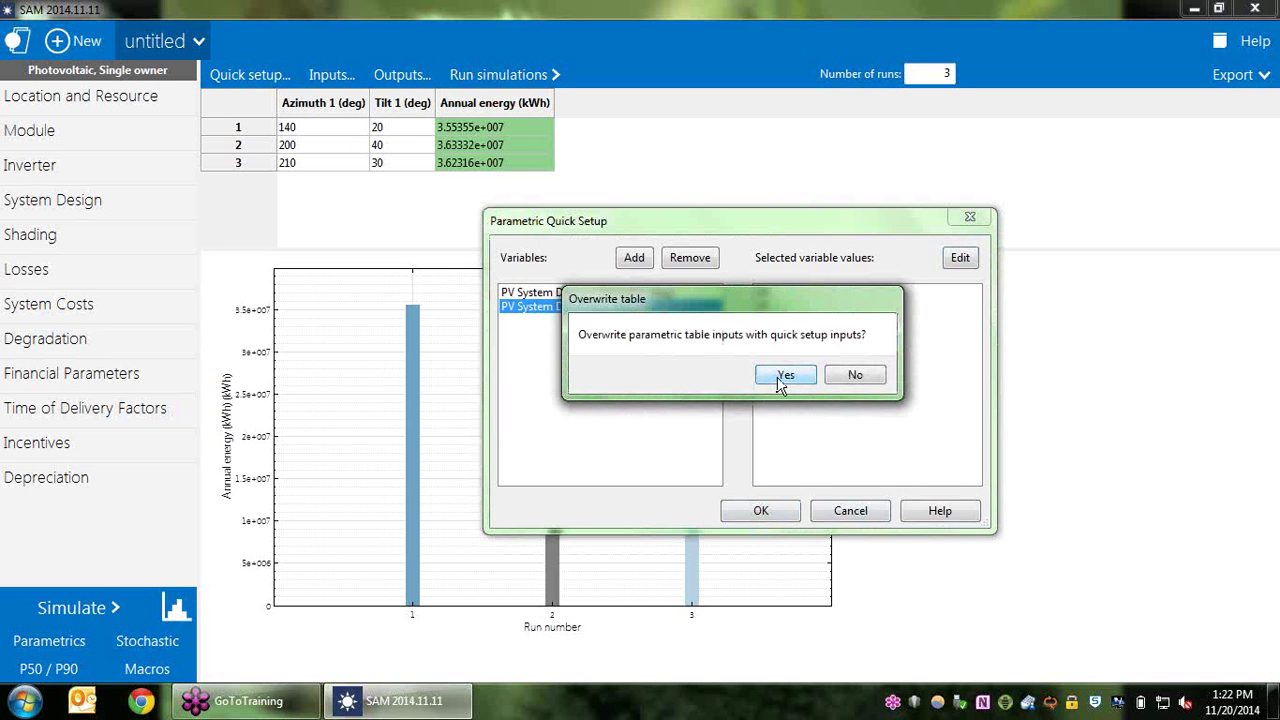
left_click(781, 381)
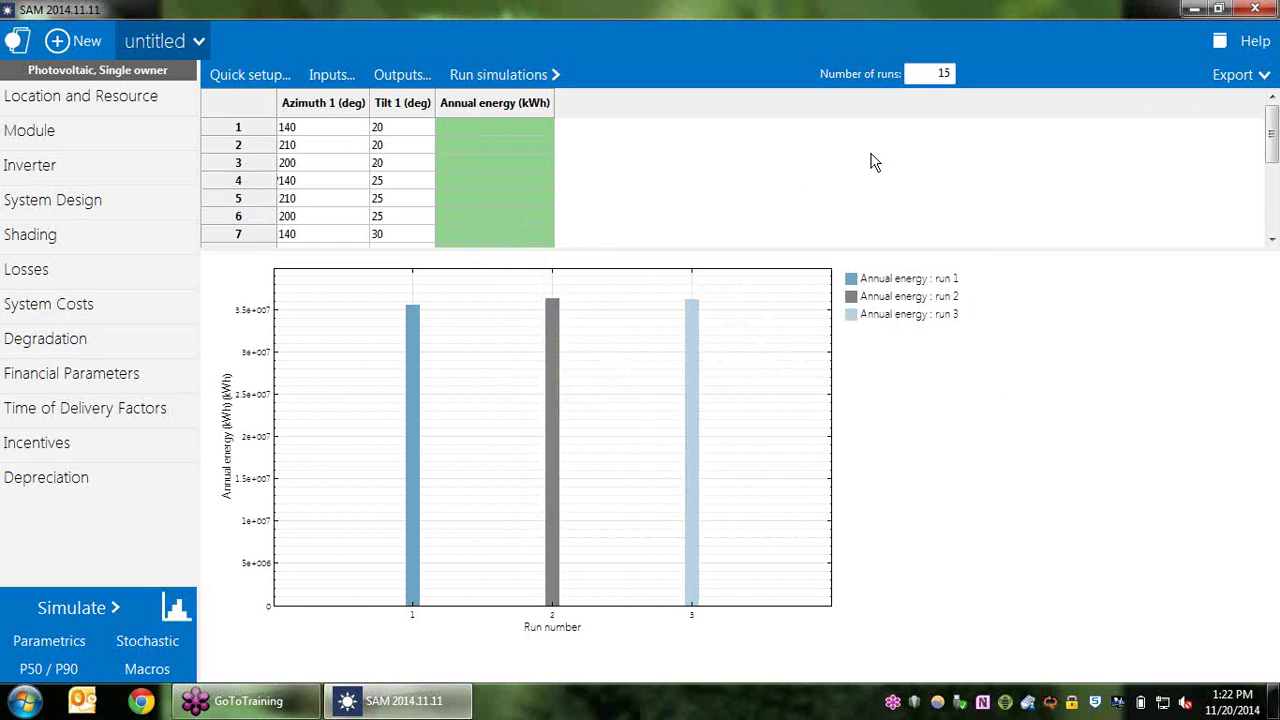
left_click_drag(835, 249, 837, 424)
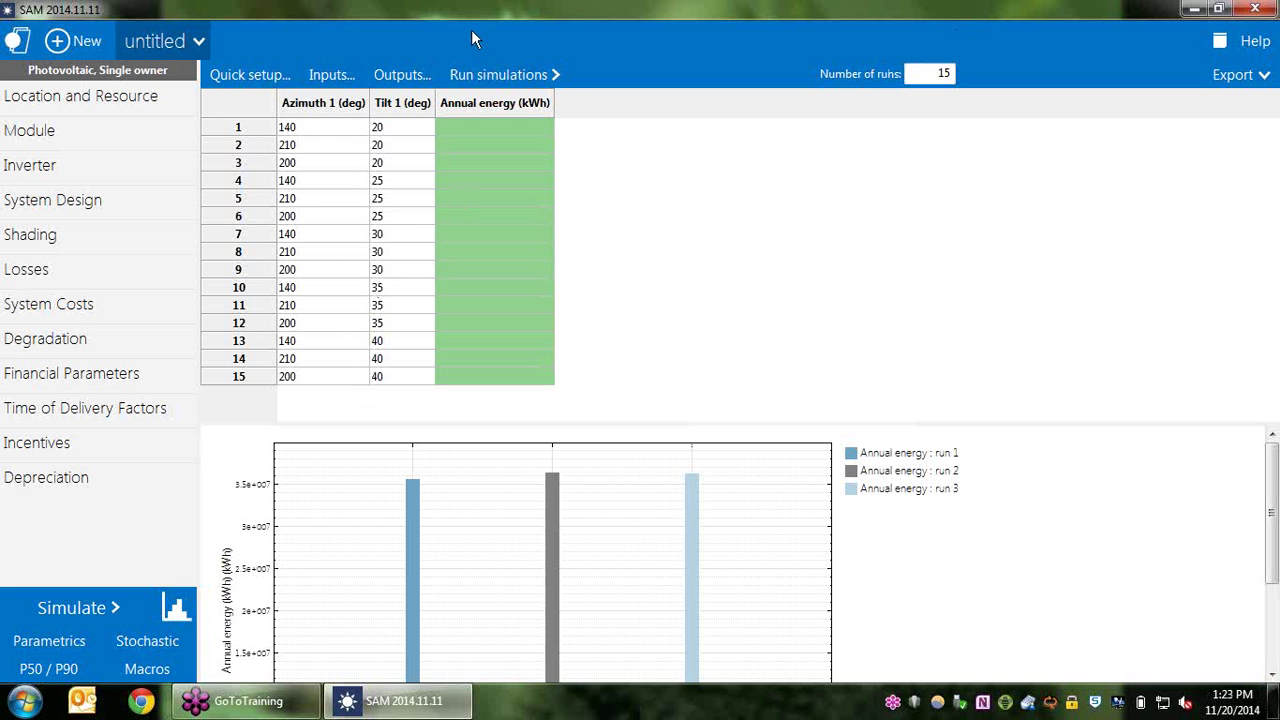
left_click(477, 78)
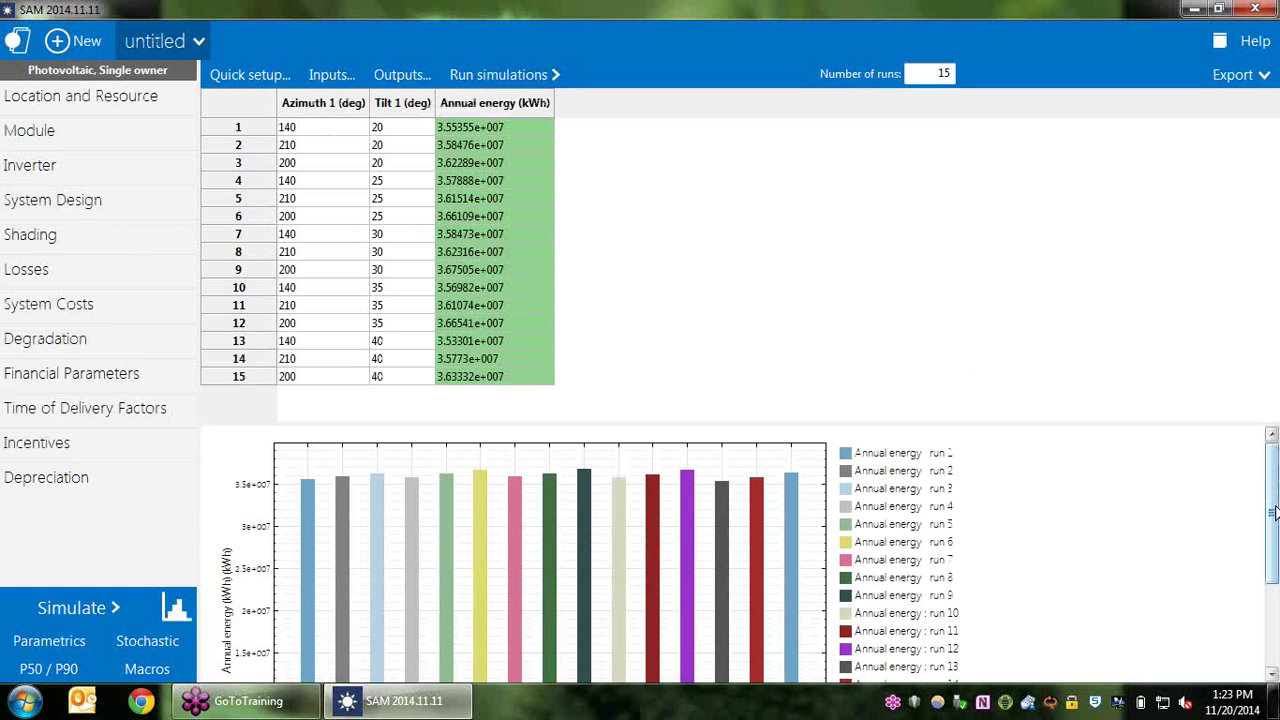
left_click_drag(1273, 511, 1089, 406)
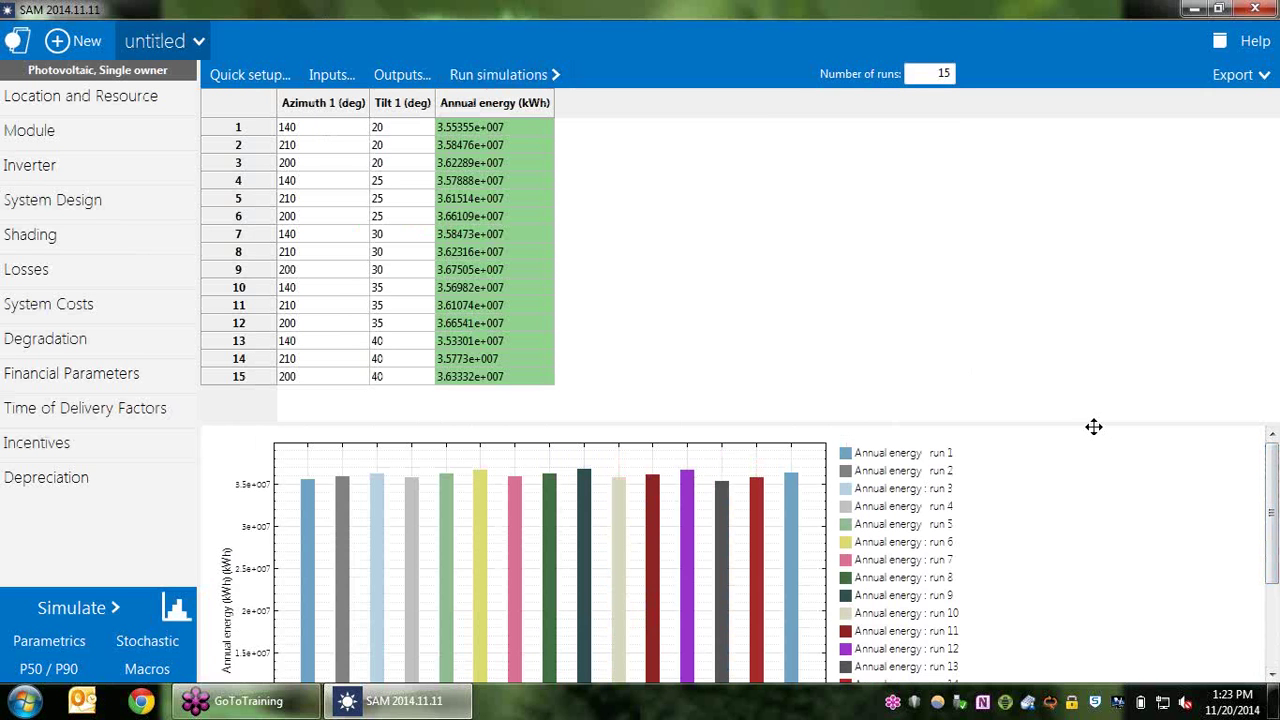
left_click_drag(1093, 424, 1091, 206)
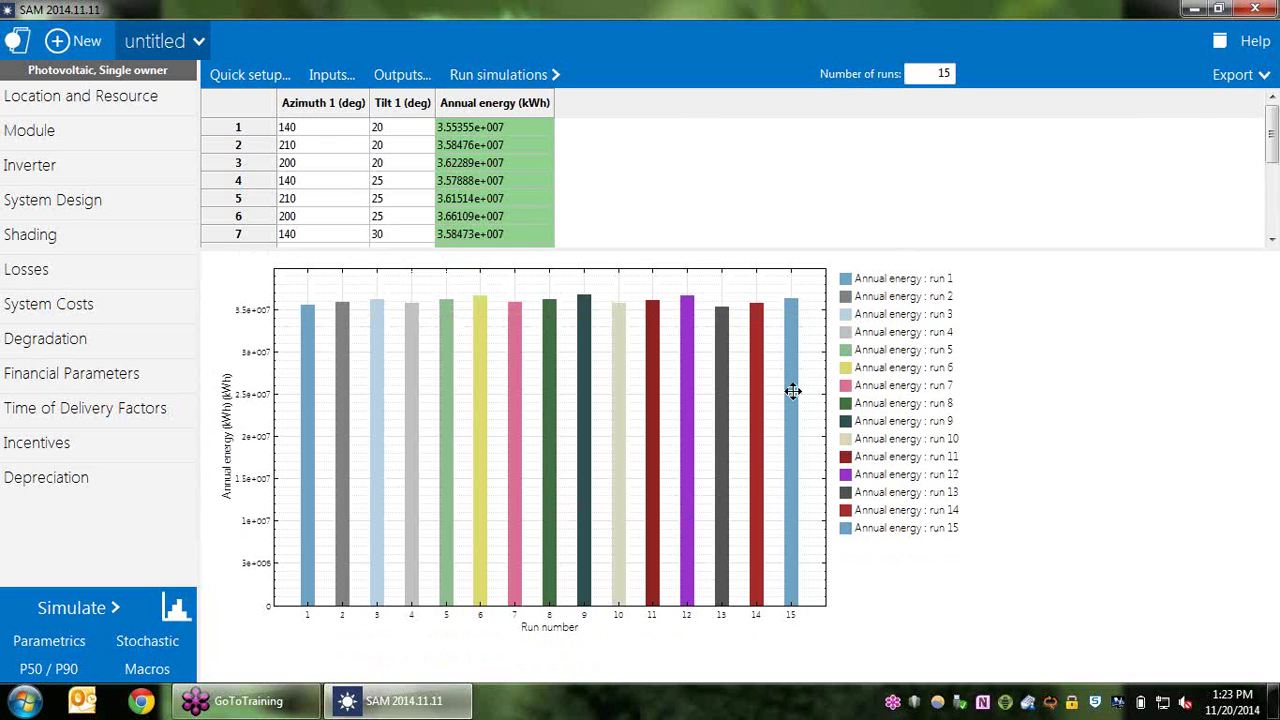
Open the P50/P90 analysis page of the case.
left_click(48, 669)
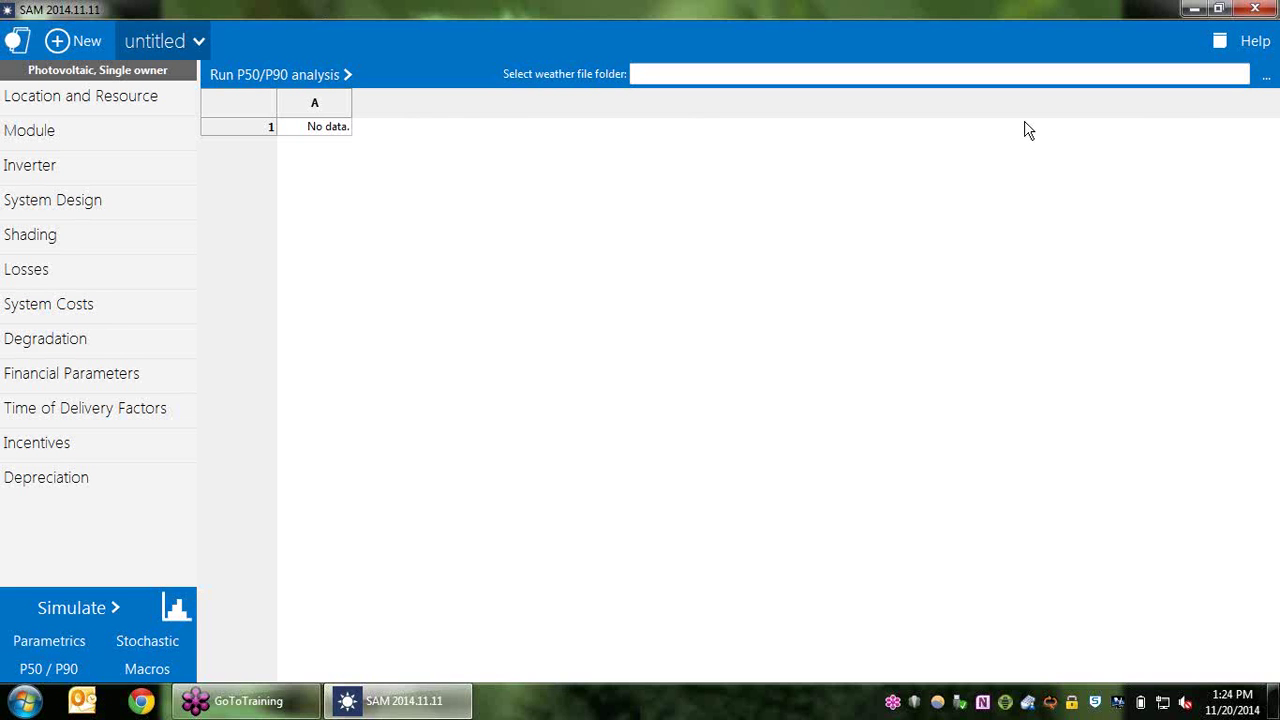
Choose the AZ PHOENIX folder on the desktop as the weather file folder for the P50/P90 analysis.
left_click(1195, 72)
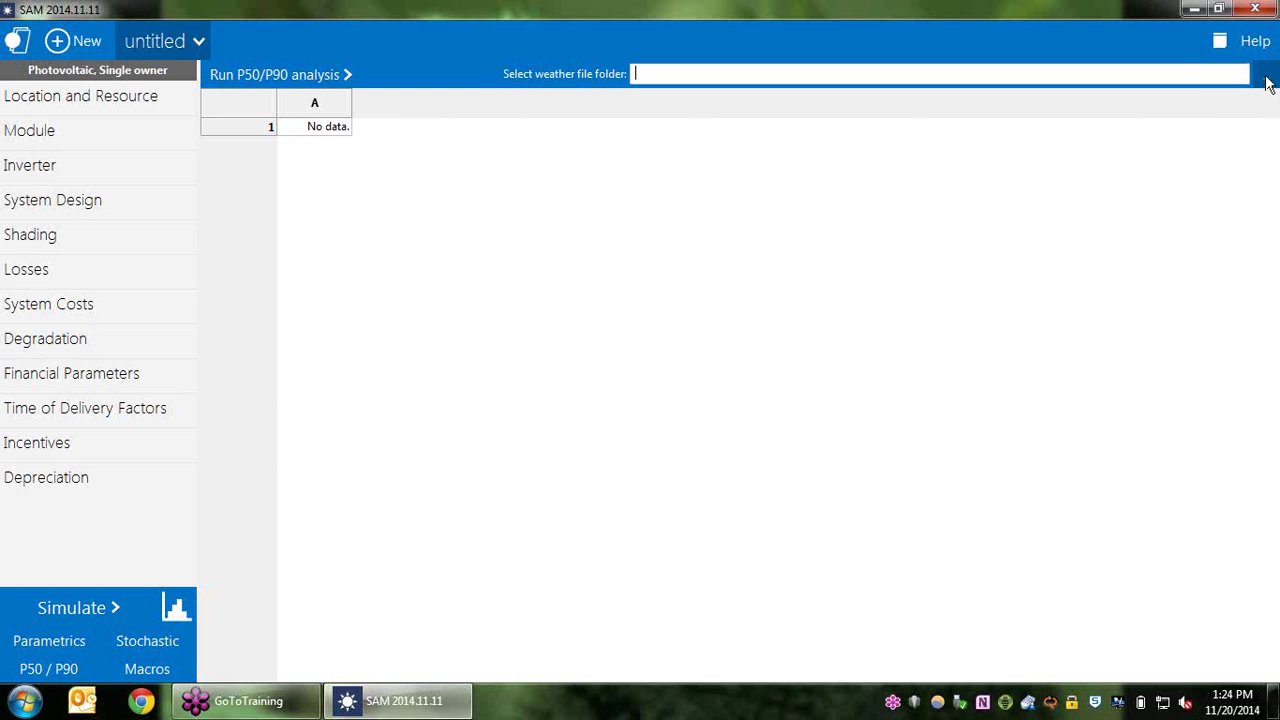
left_click(1268, 82)
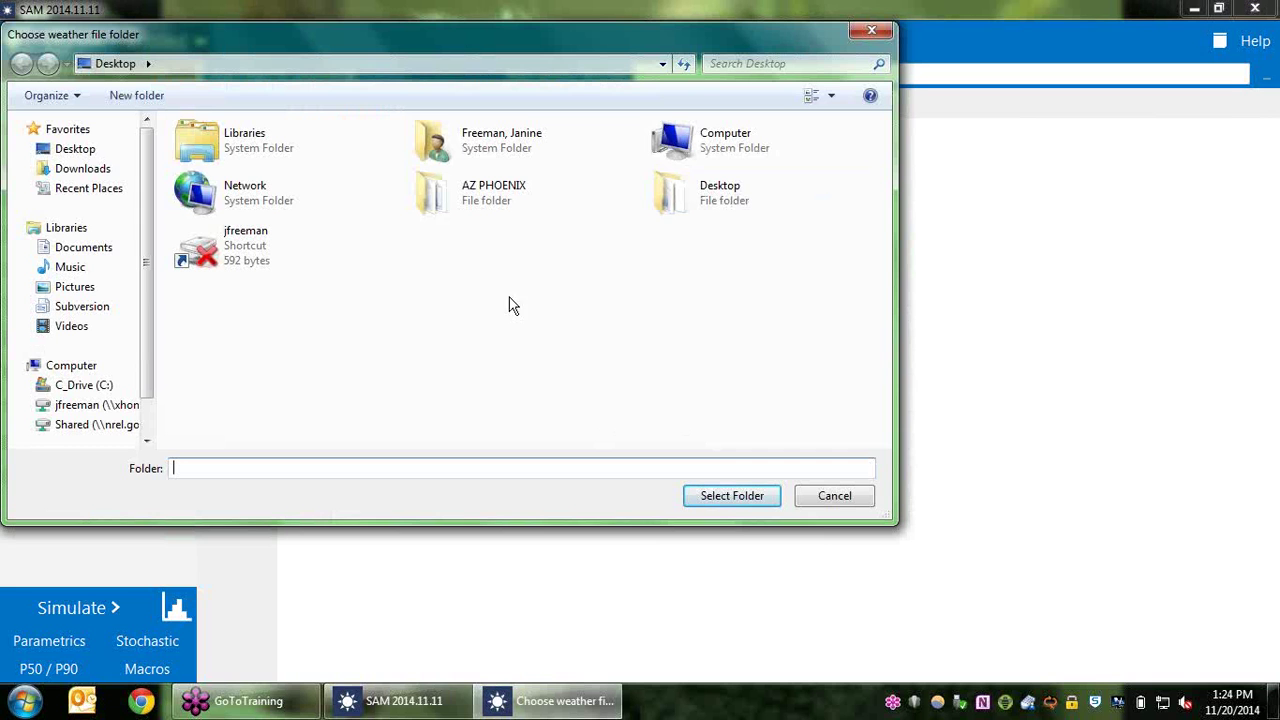
left_click(504, 205)
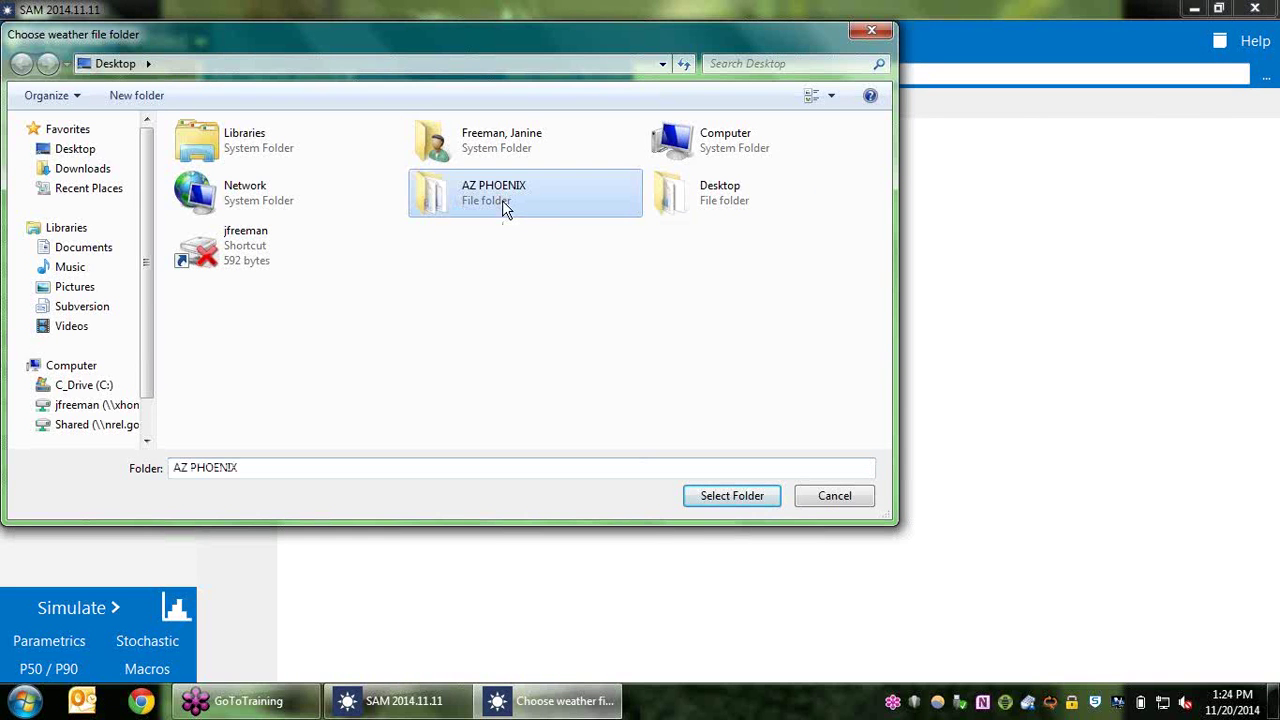
left_click(728, 503)
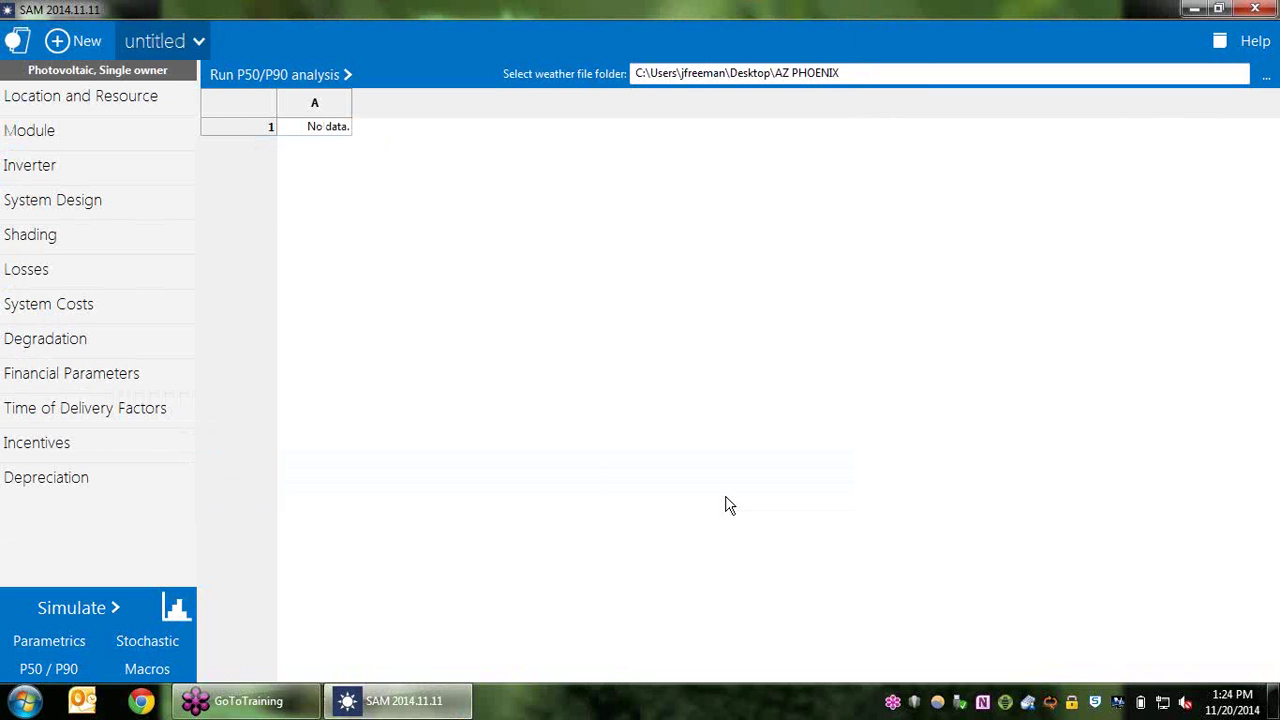
Run the P50/P90 analysis, dismiss the simulation notices, and view the results table.
left_click(320, 80)
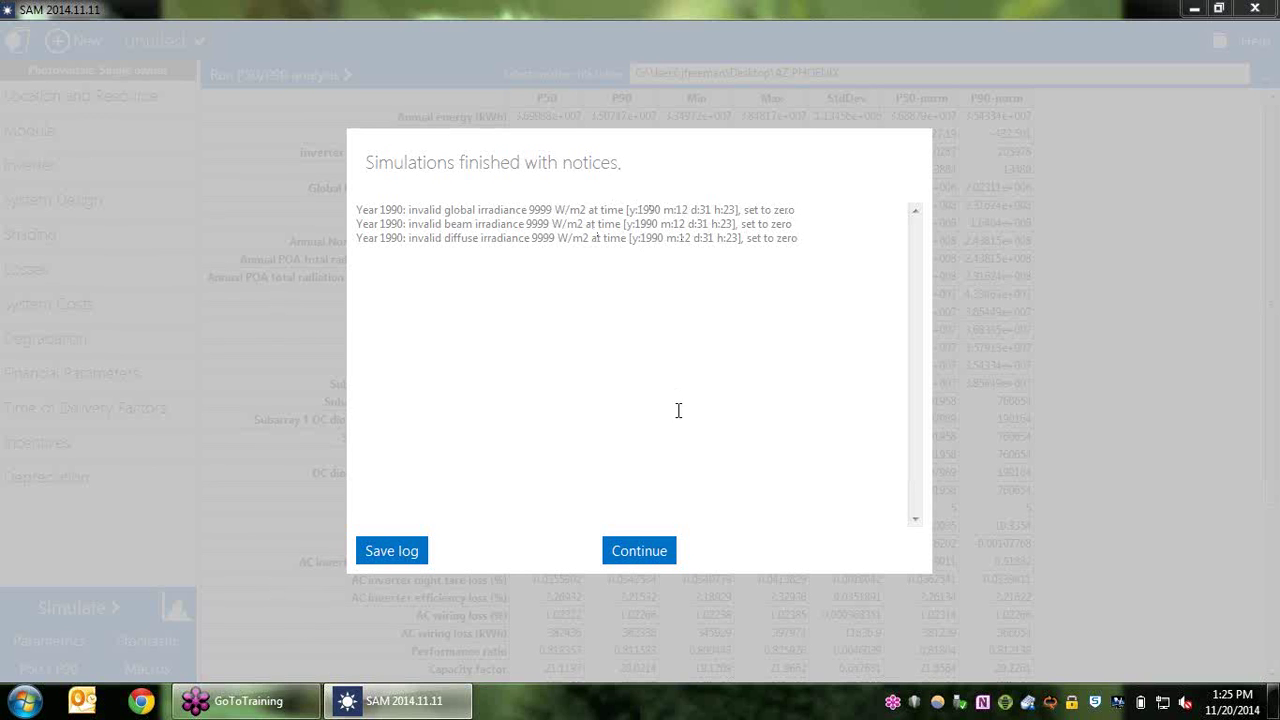
left_click(636, 558)
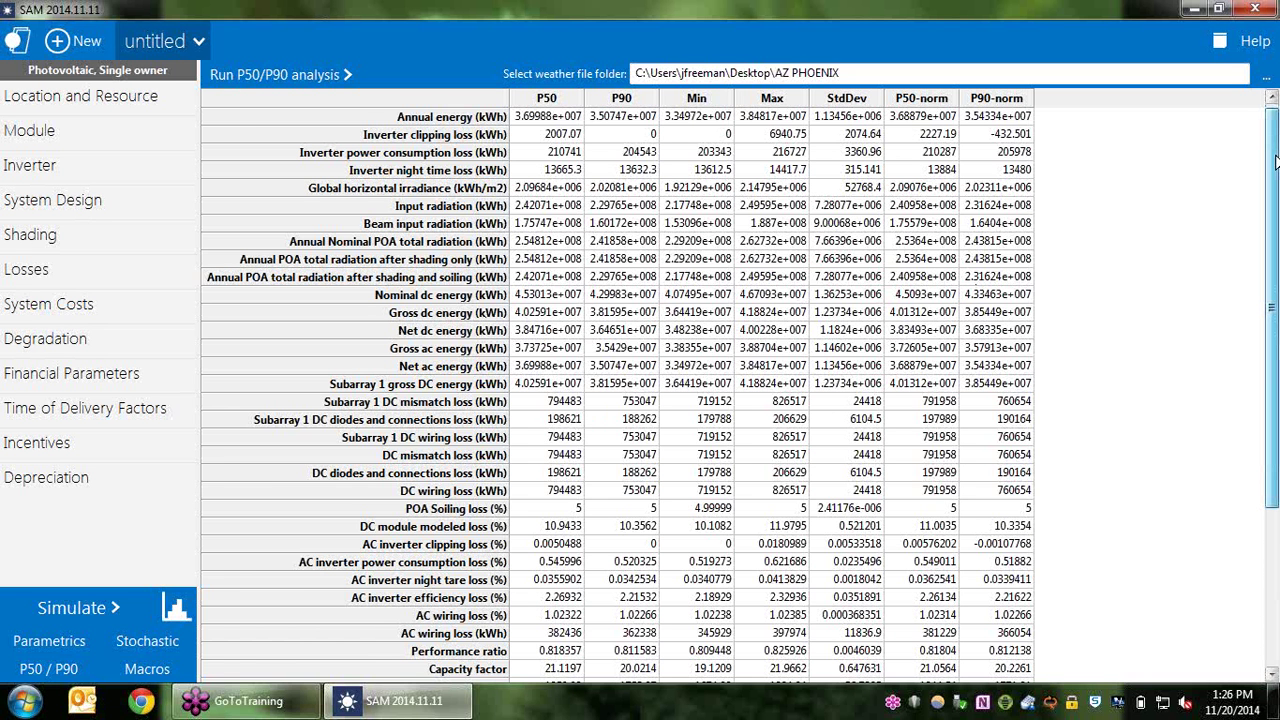
mouse_move(1275, 162)
left_mouse_down()
mouse_move(1275, 322)
mouse_move(1275, 162)
left_mouse_up()
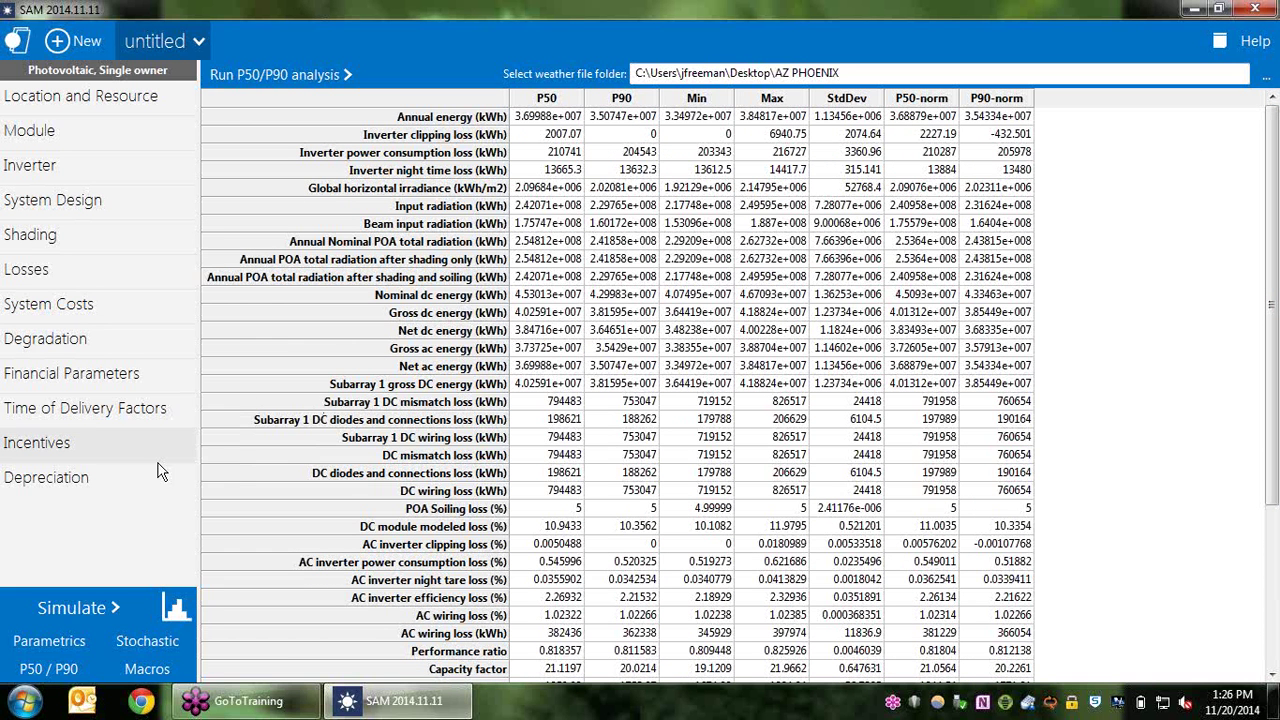
Open the Create a Tornado Chart macro of the case and read its instructions.
left_click(139, 674)
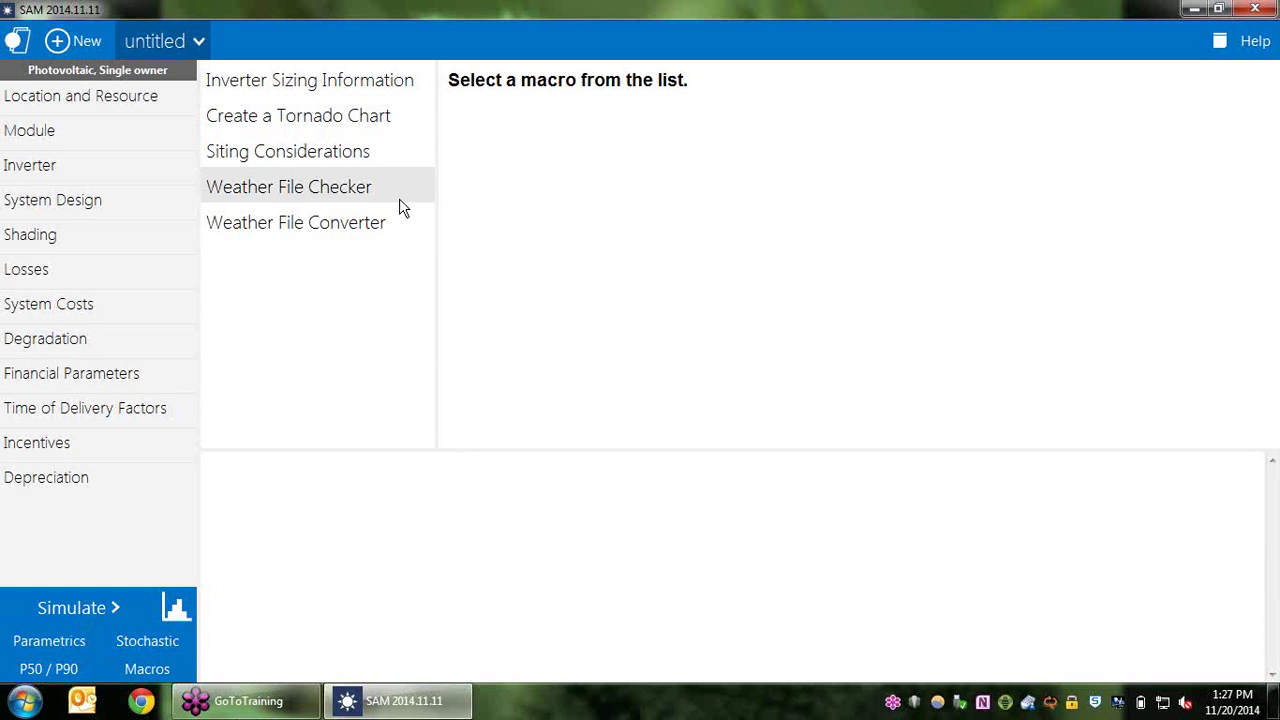
left_click(400, 116)
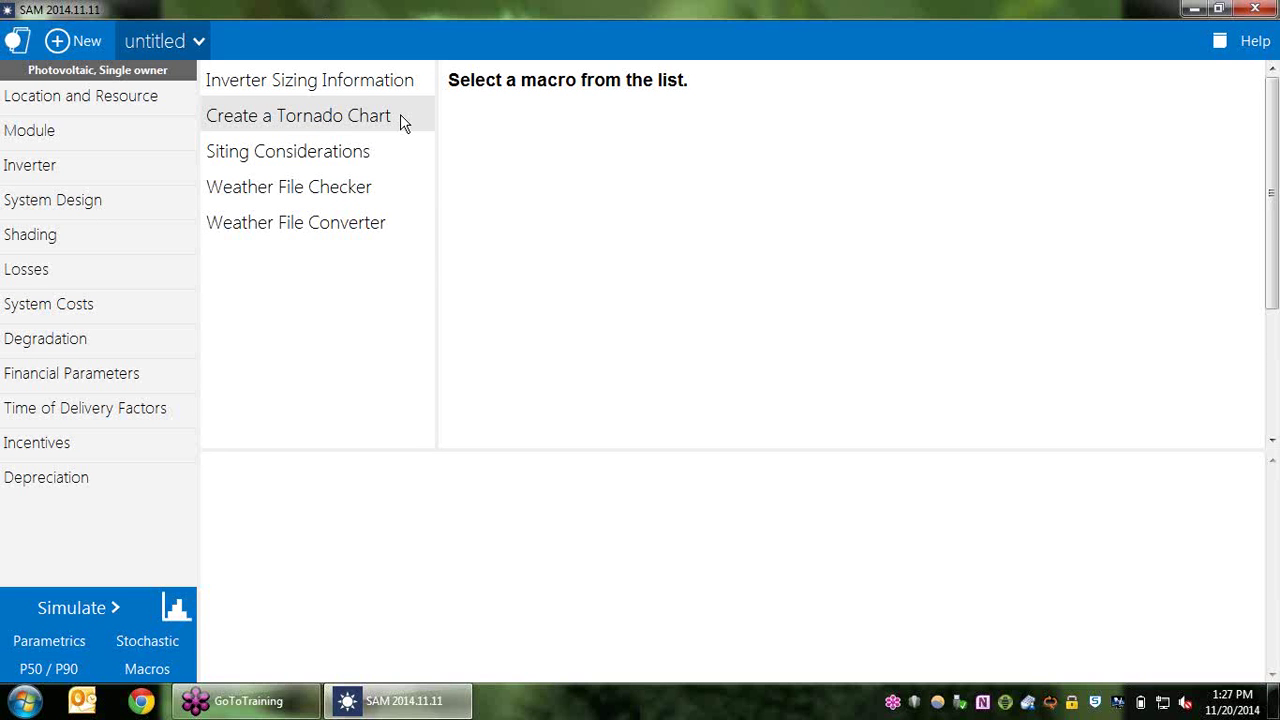
left_click(400, 115)
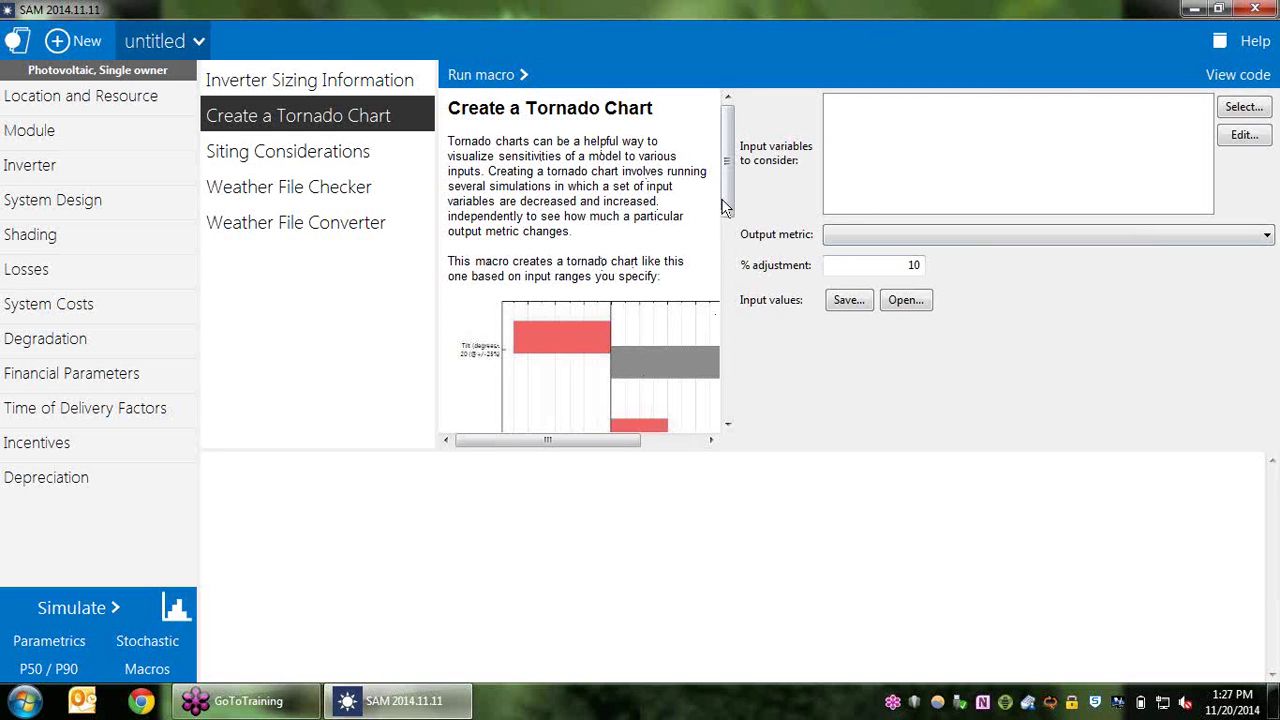
left_click_drag(727, 200, 726, 307)
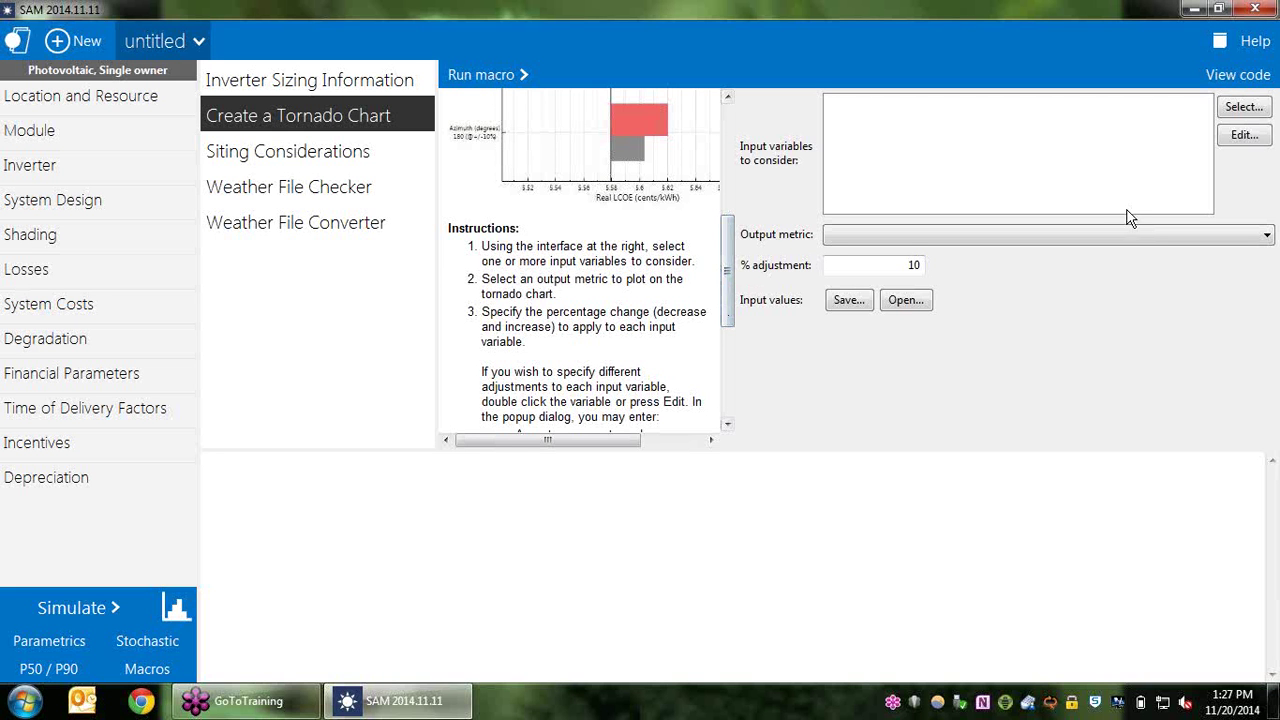
Search the input variables for "interest" and add Construction Loan 1 interest rate and Interest on reserves to the tornado chart macro.
left_click(1240, 116)
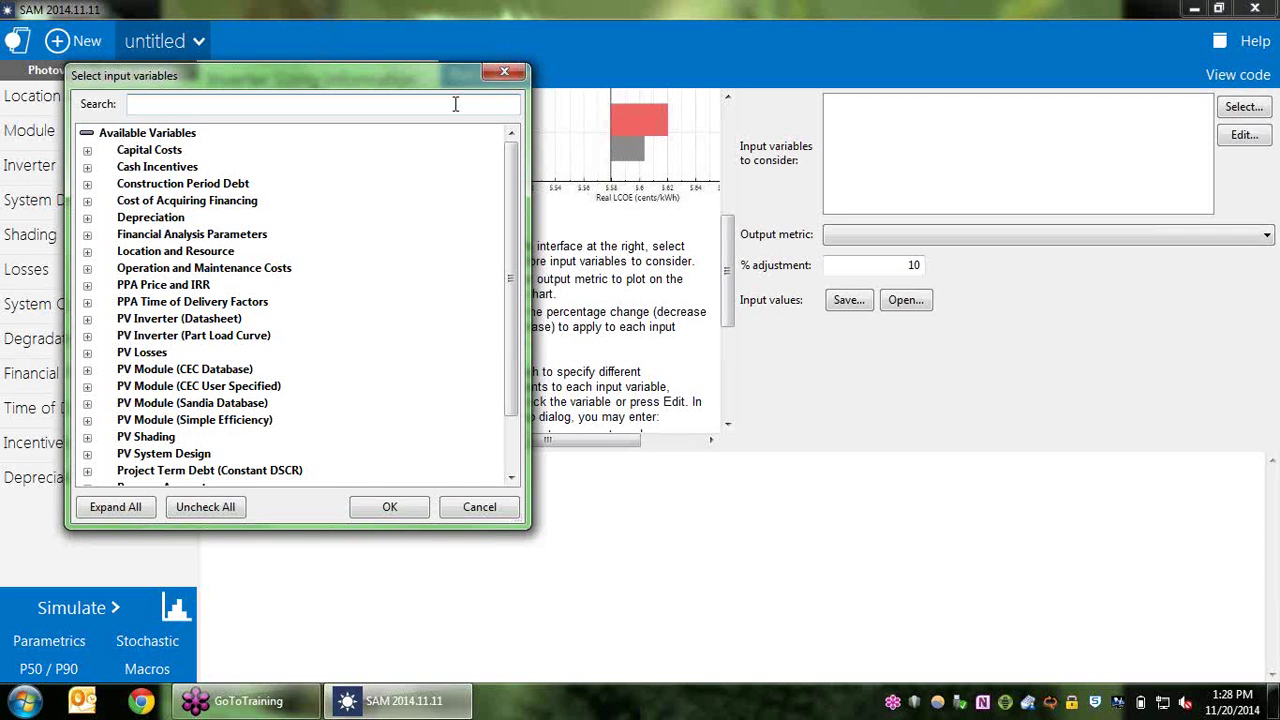
type("int")
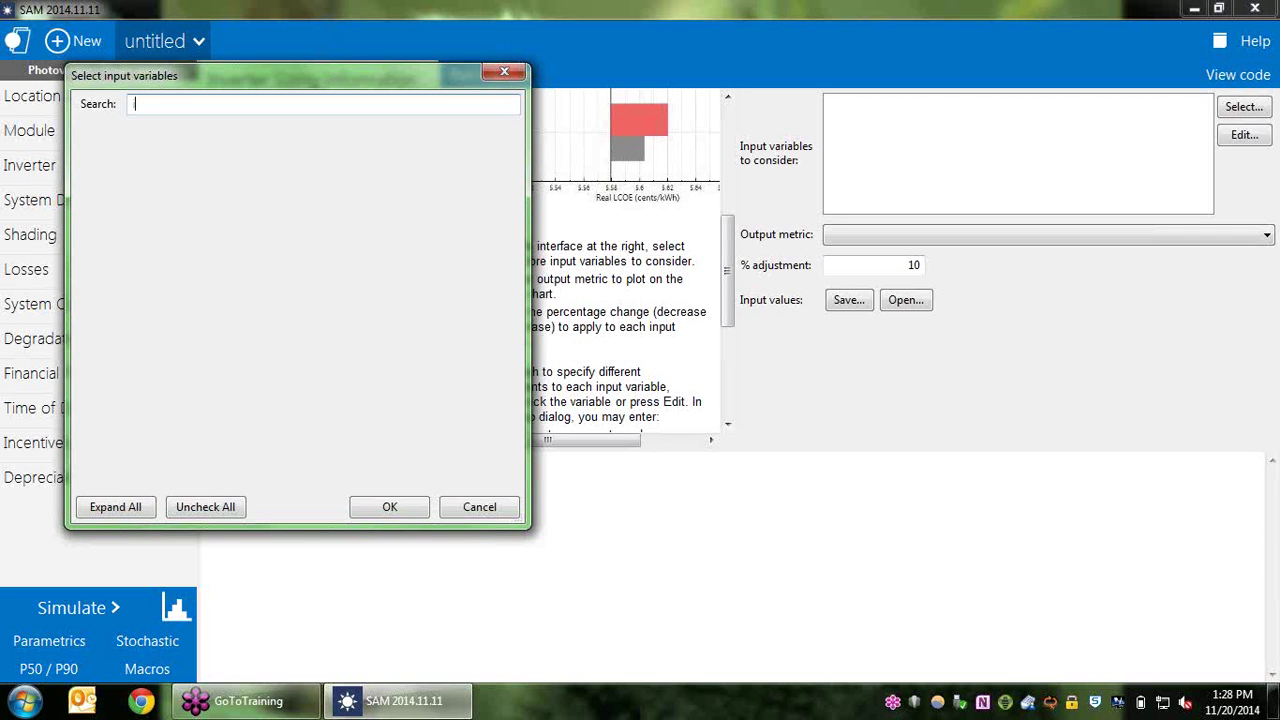
type("erest")
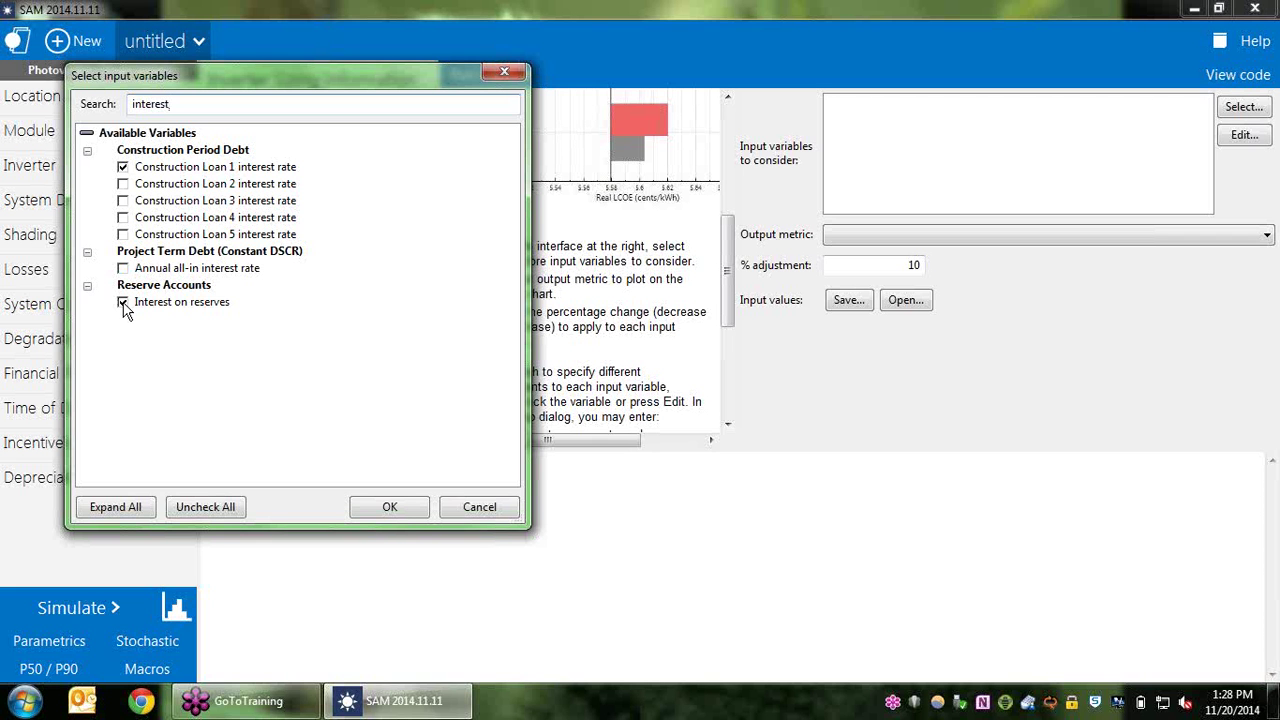
left_click(405, 508)
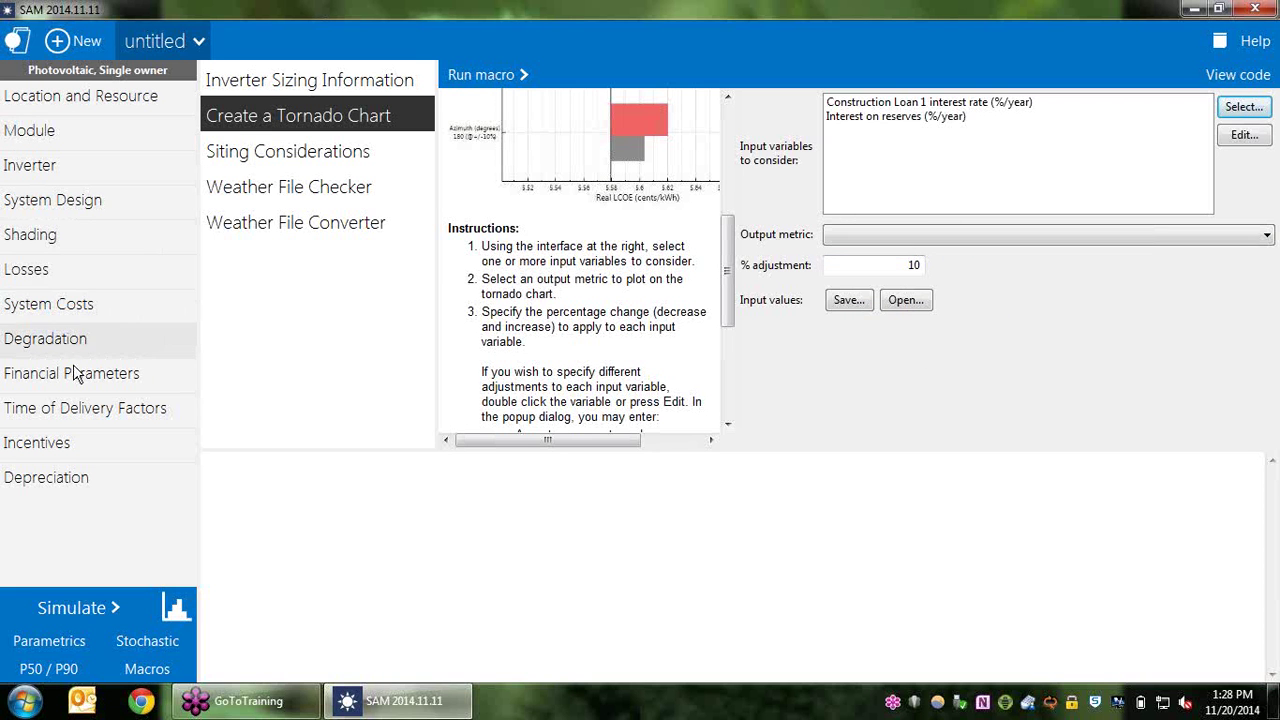
Set the macro's output metric to LCOE (nominal) (¢/kWh).
left_click(983, 236)
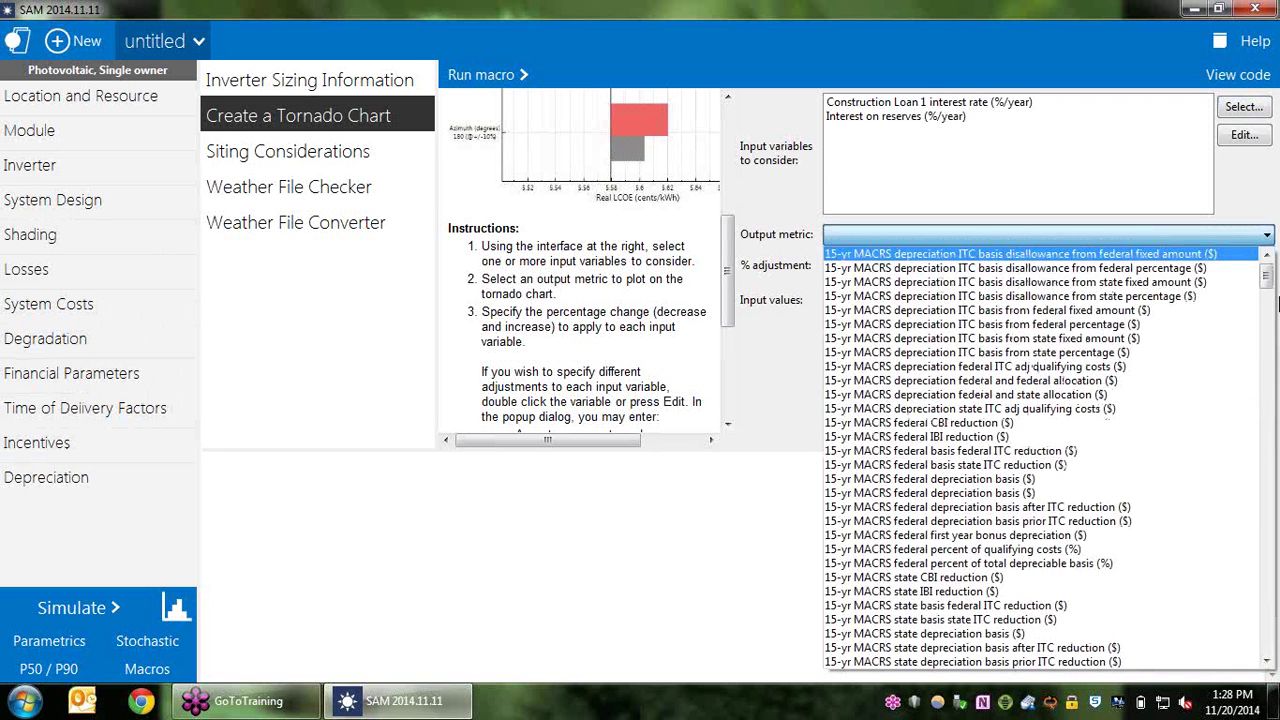
left_click_drag(1267, 287, 1269, 572)
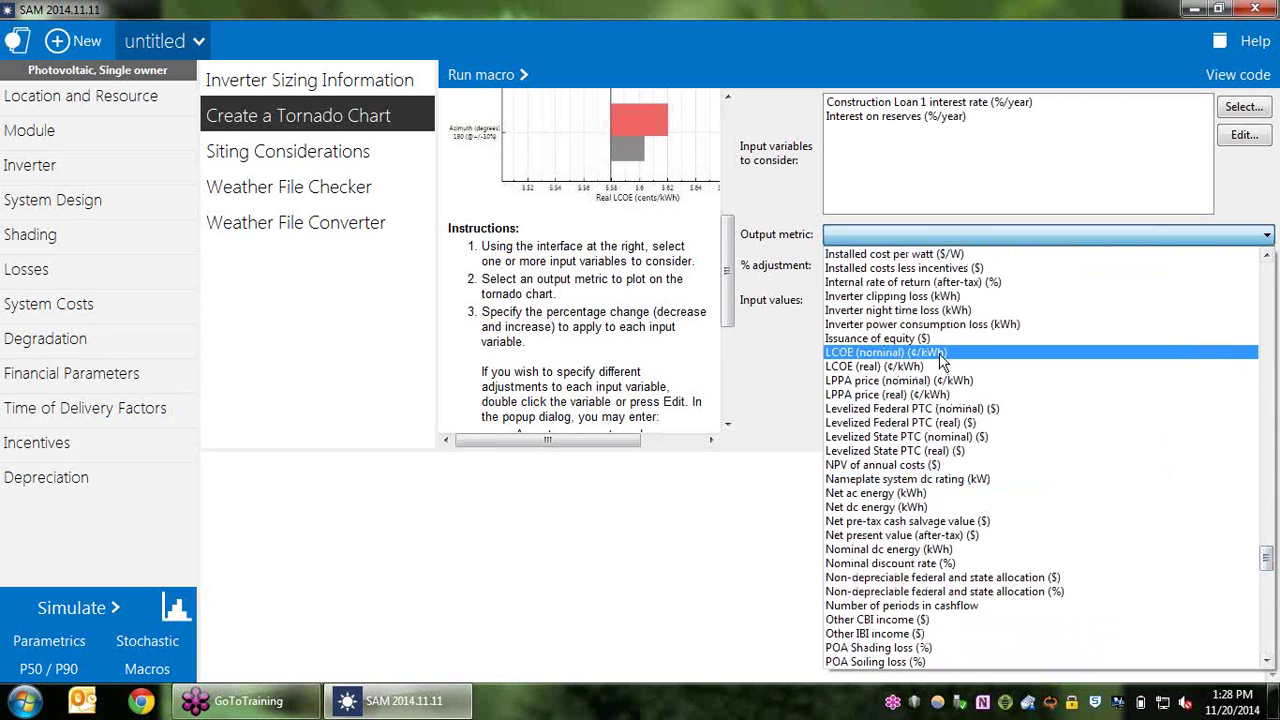
left_click(939, 353)
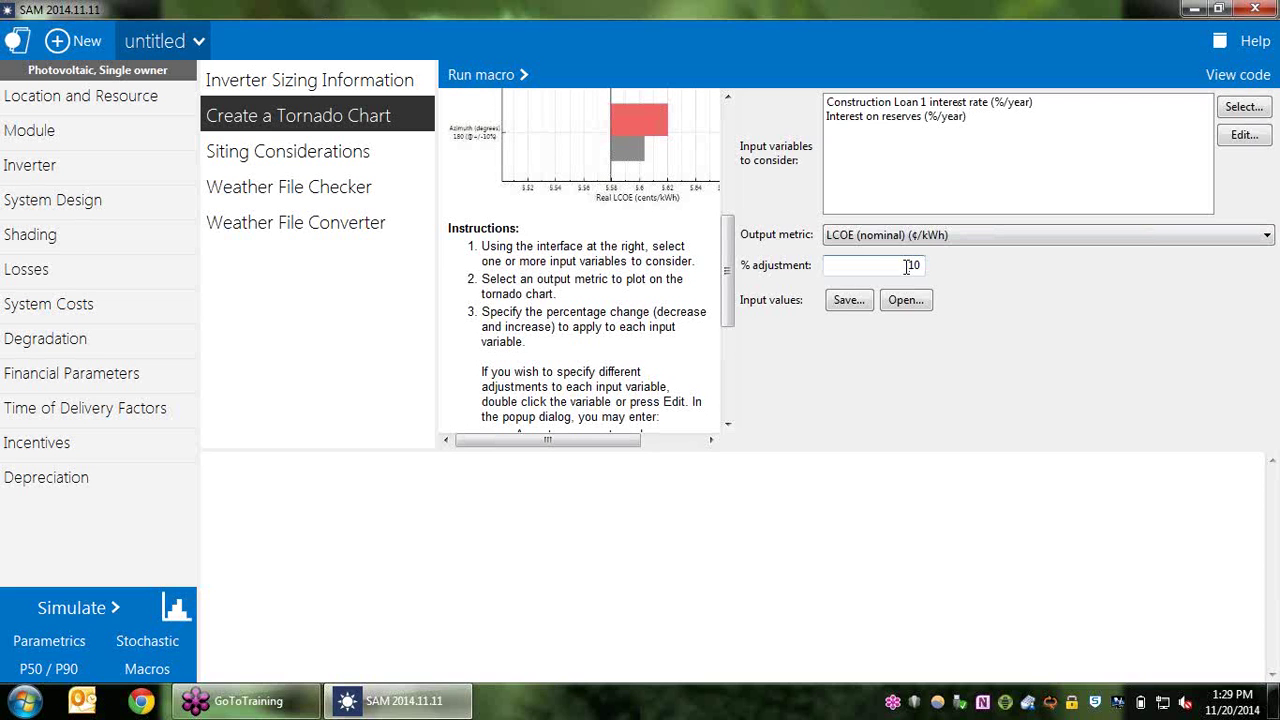
left_click(965, 102)
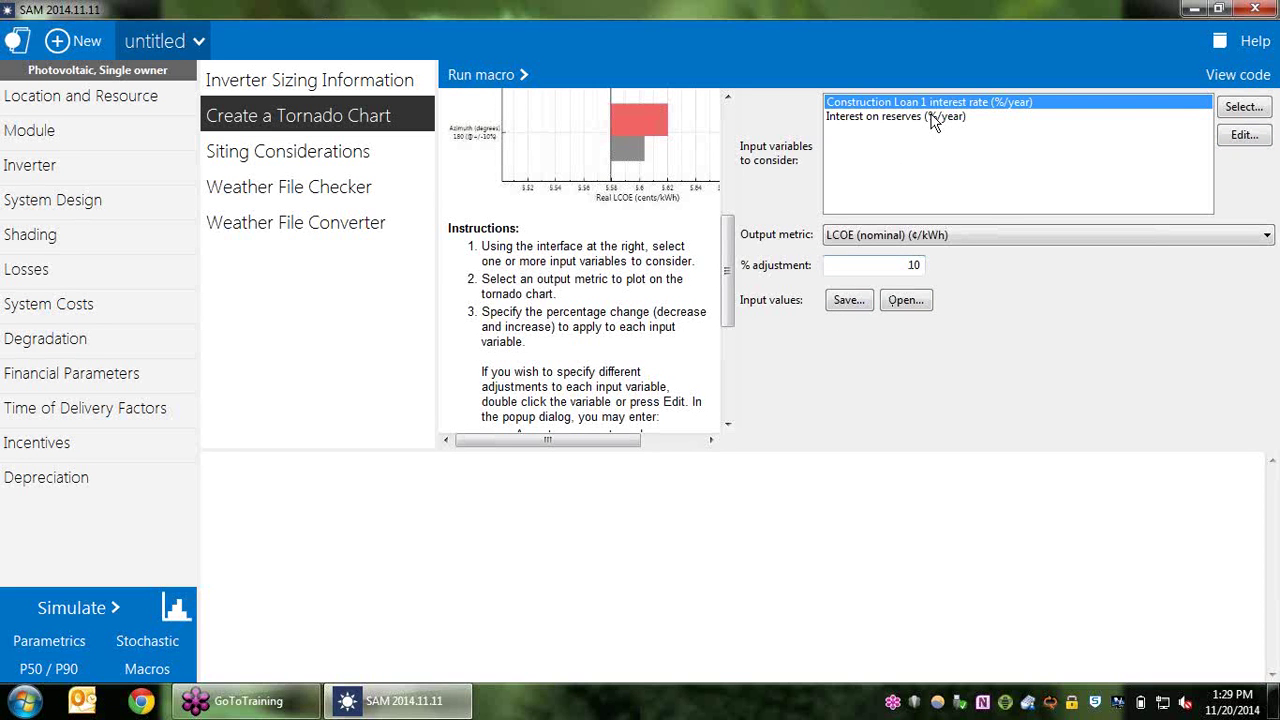
Run the tornado chart macro, enlarge the resulting plot window to examine it, and close it.
left_click(485, 80)
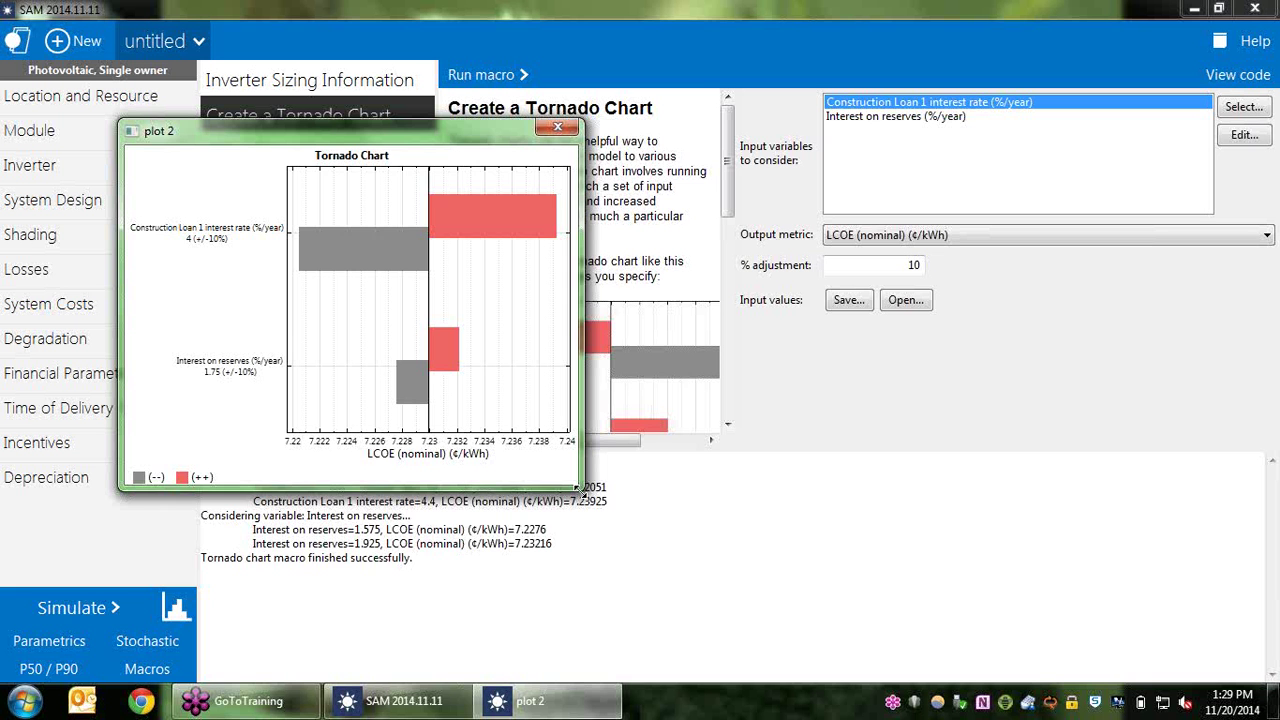
left_click_drag(576, 488, 708, 594)
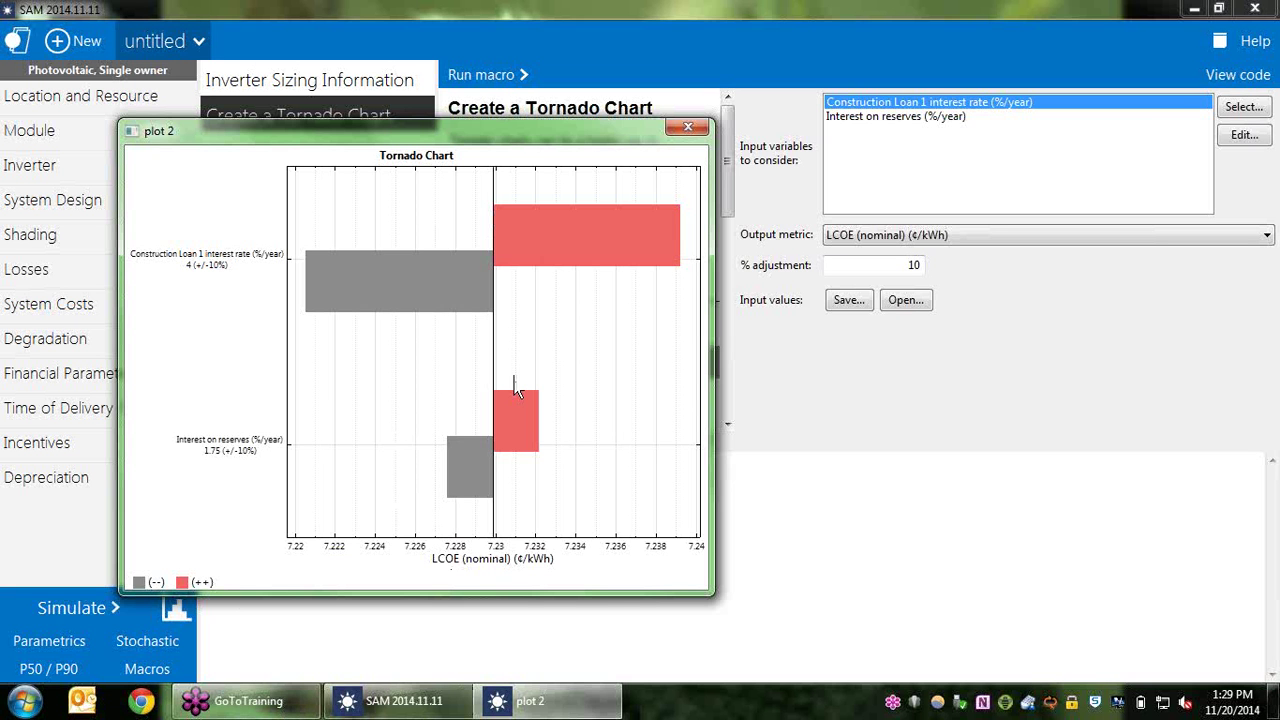
left_click(699, 132)
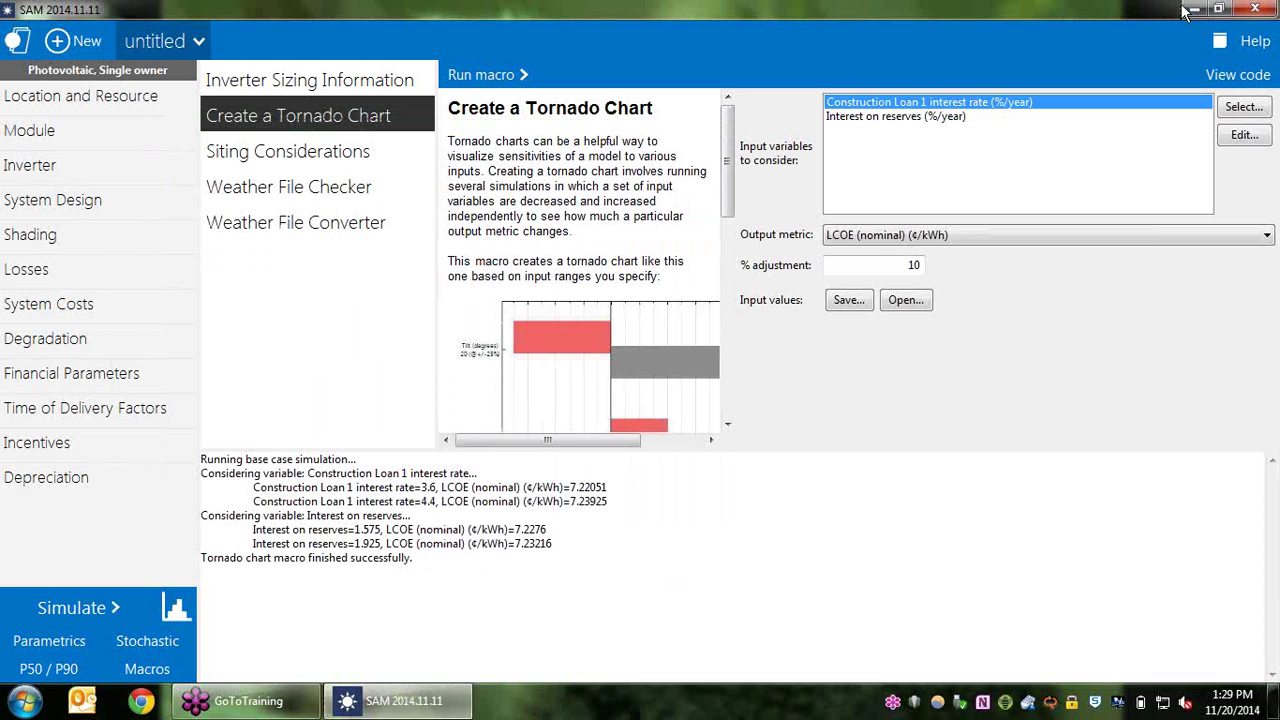
View the script code of the Create a Tornado Chart macro and close the script editor.
left_click(1220, 77)
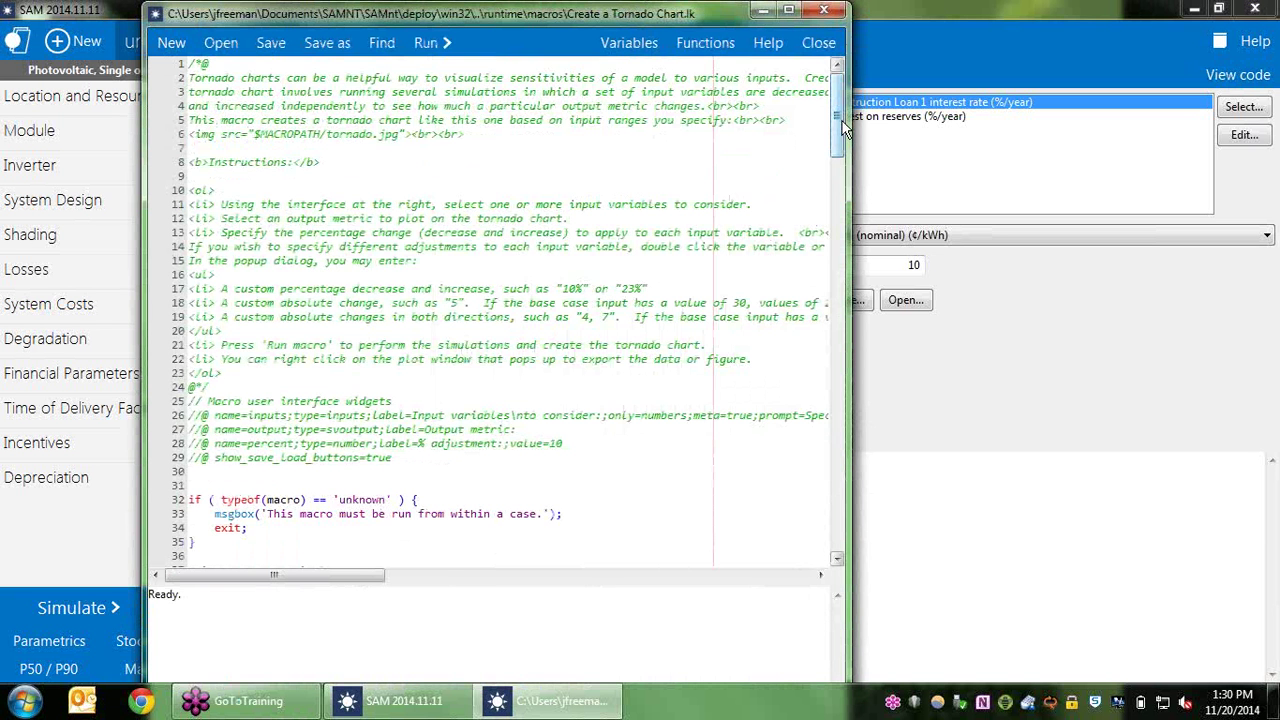
left_click_drag(842, 128, 842, 222)
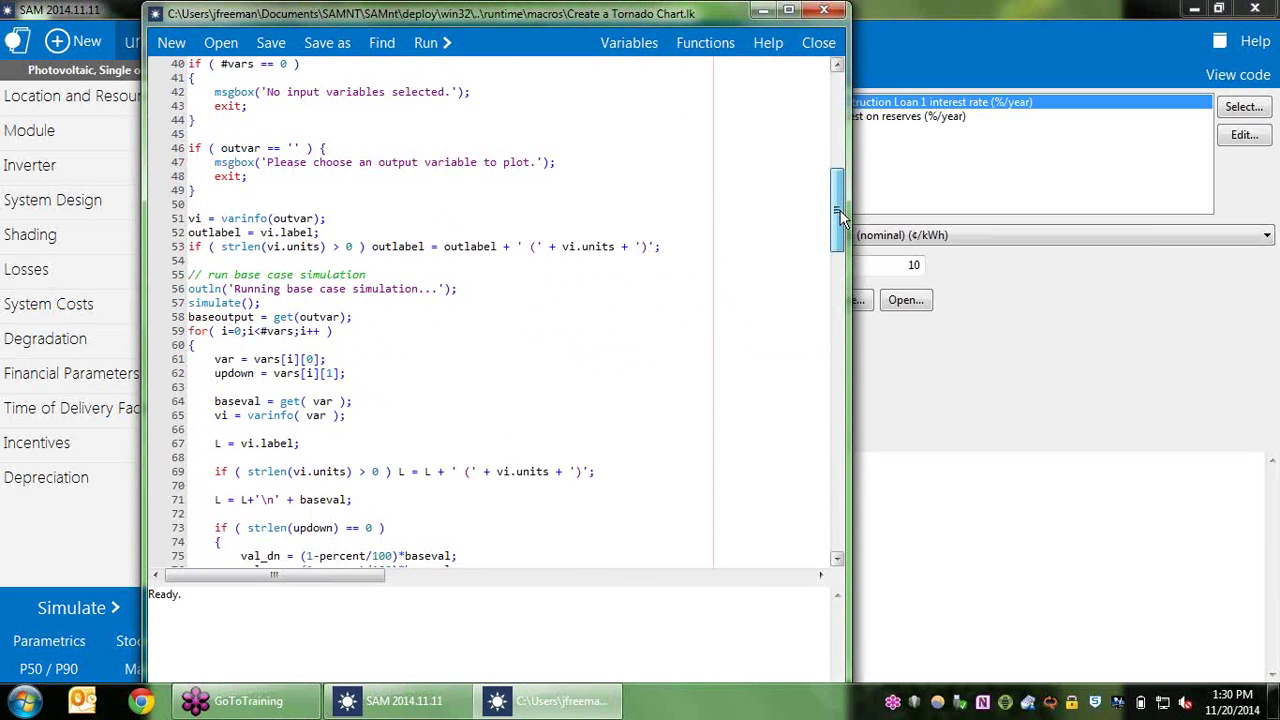
scroll(757, 207, "up", 13)
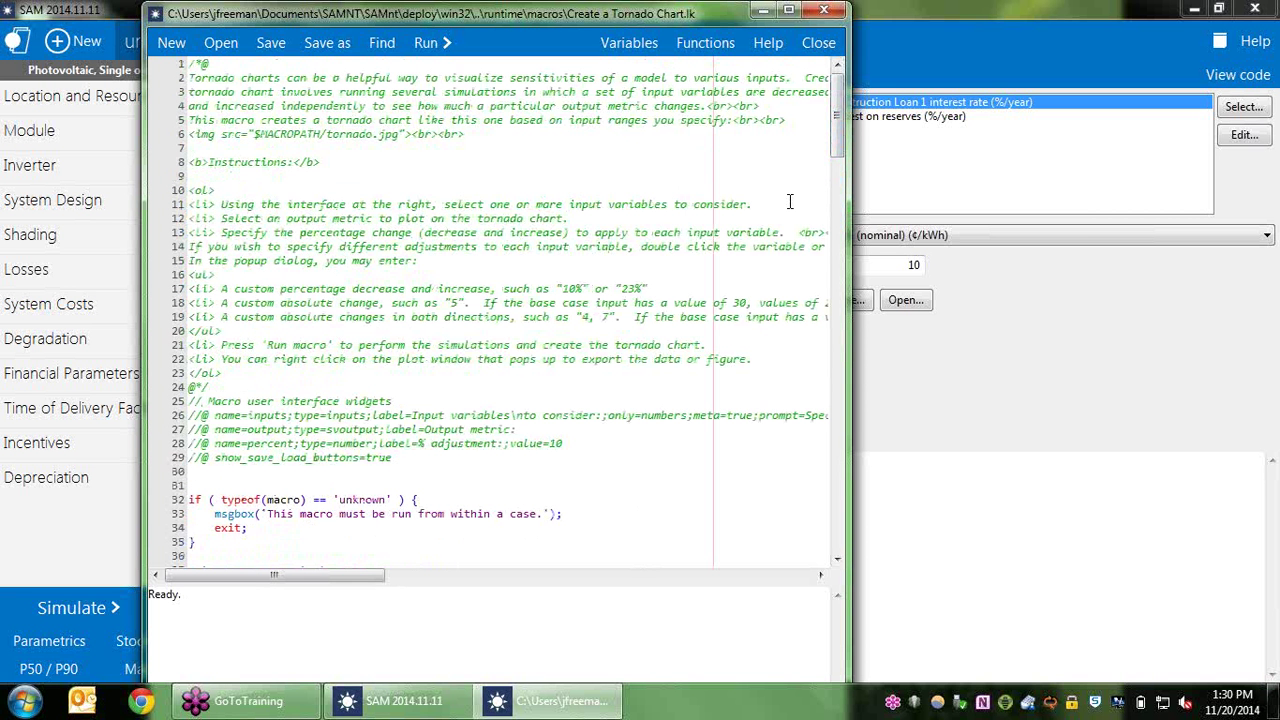
left_click(826, 11)
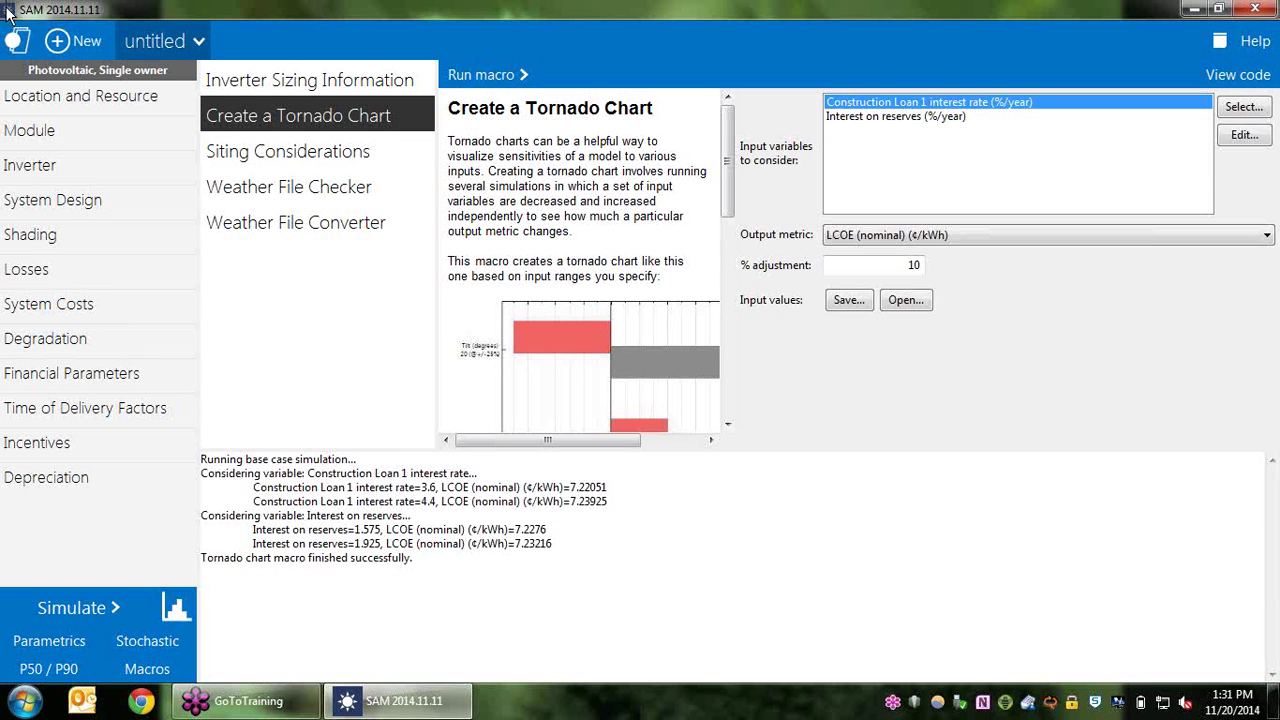
Add a new case to the project with the Photovoltaic (detailed) performance model and the Residential (distributed) financial model.
left_click(84, 43)
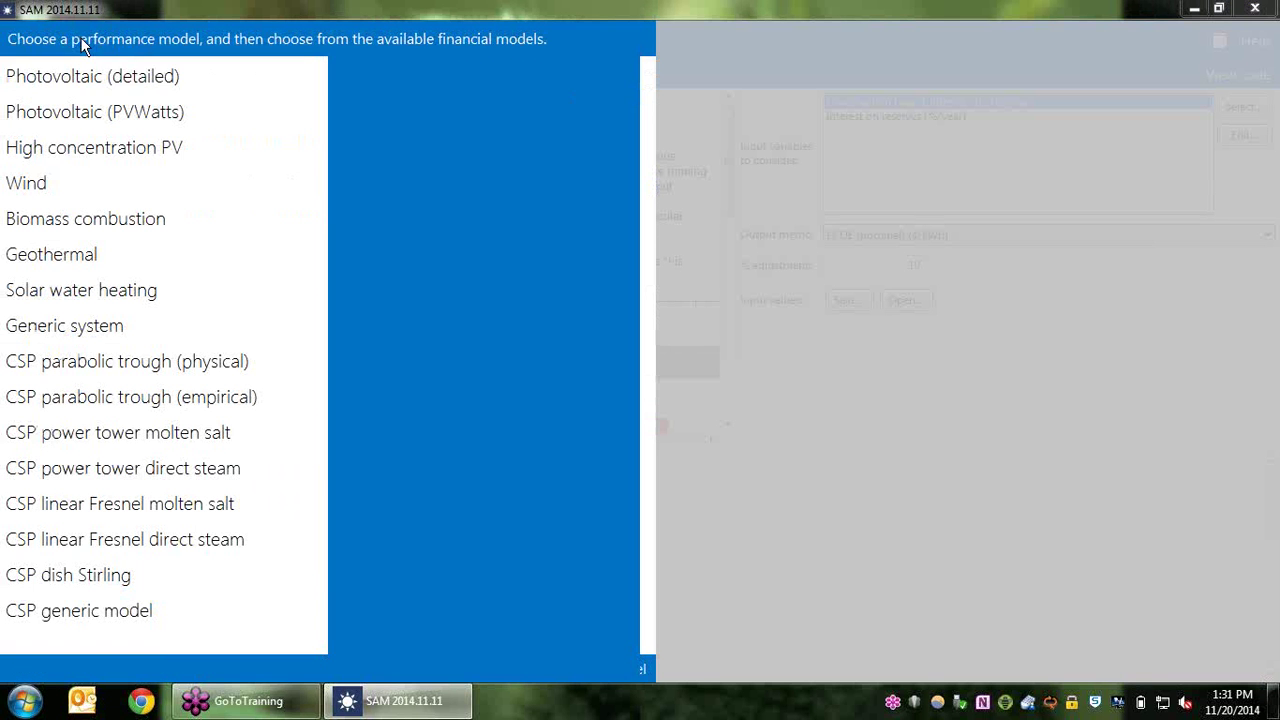
left_click(88, 77)
left_click(399, 68)
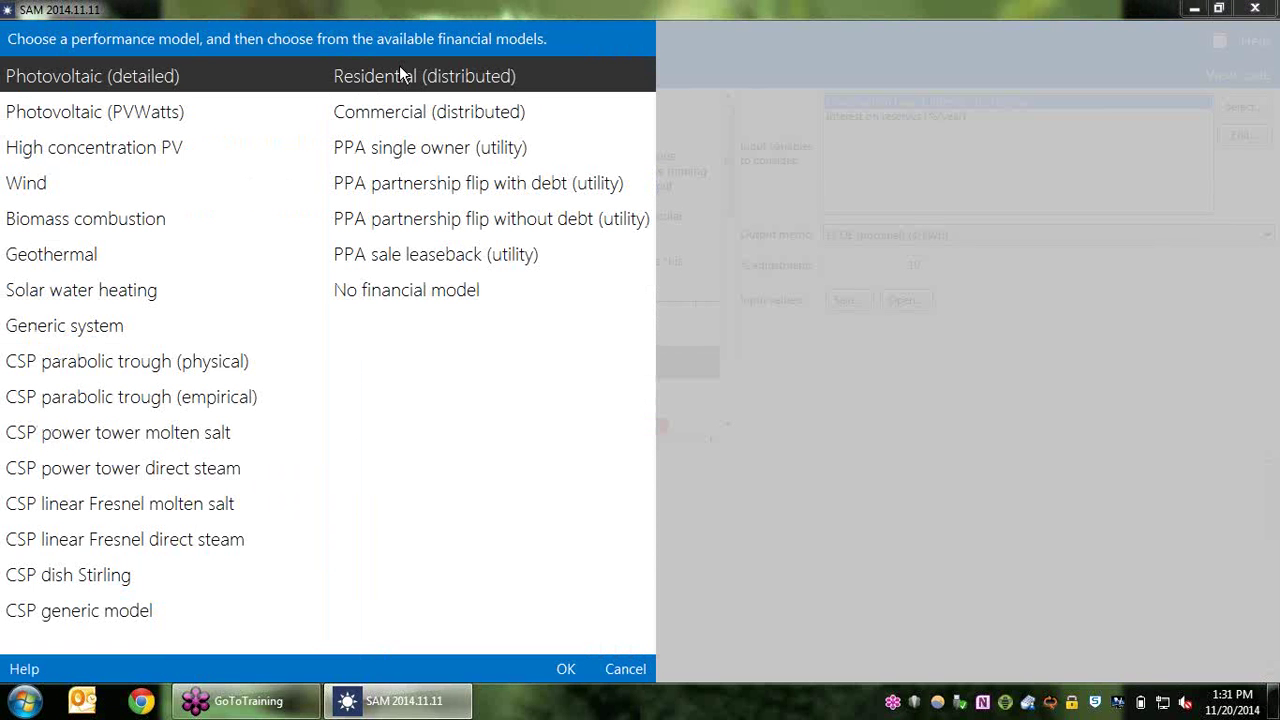
left_click(568, 669)
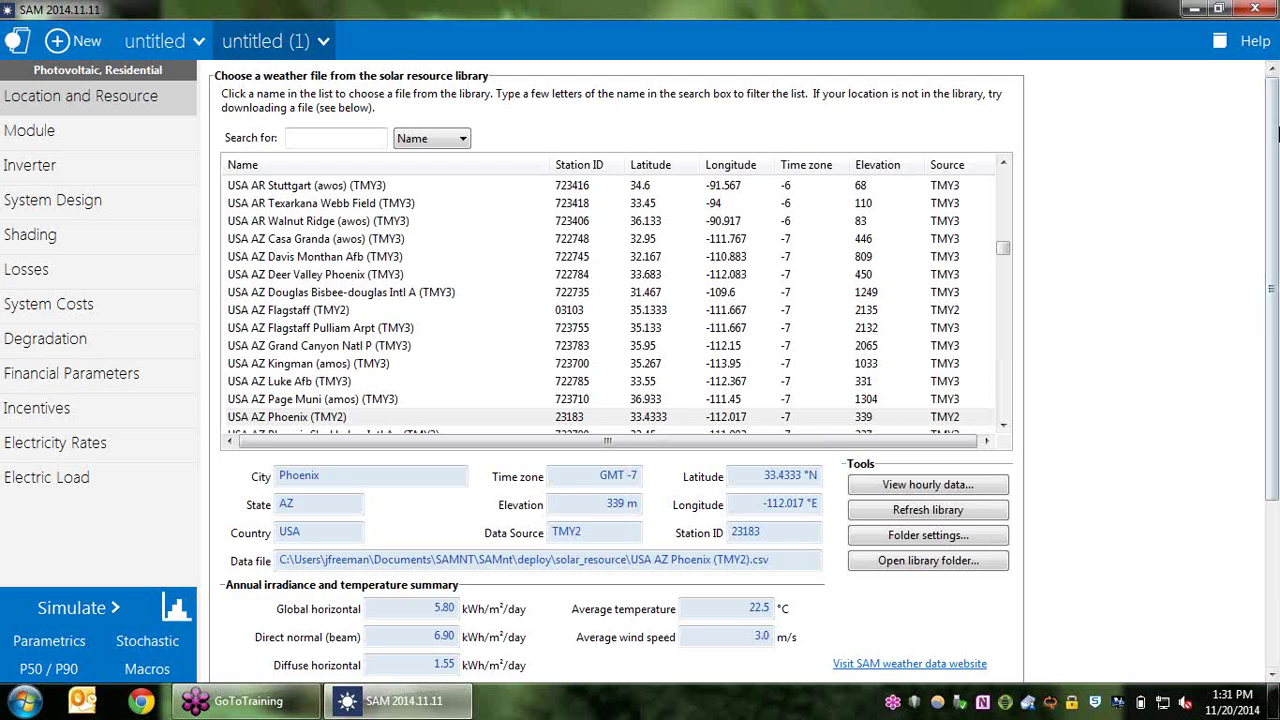
Examine the new case's solar resource library, weather file download section, and option for using a specific weather file on disk.
left_click_drag(1272, 140, 1276, 88)
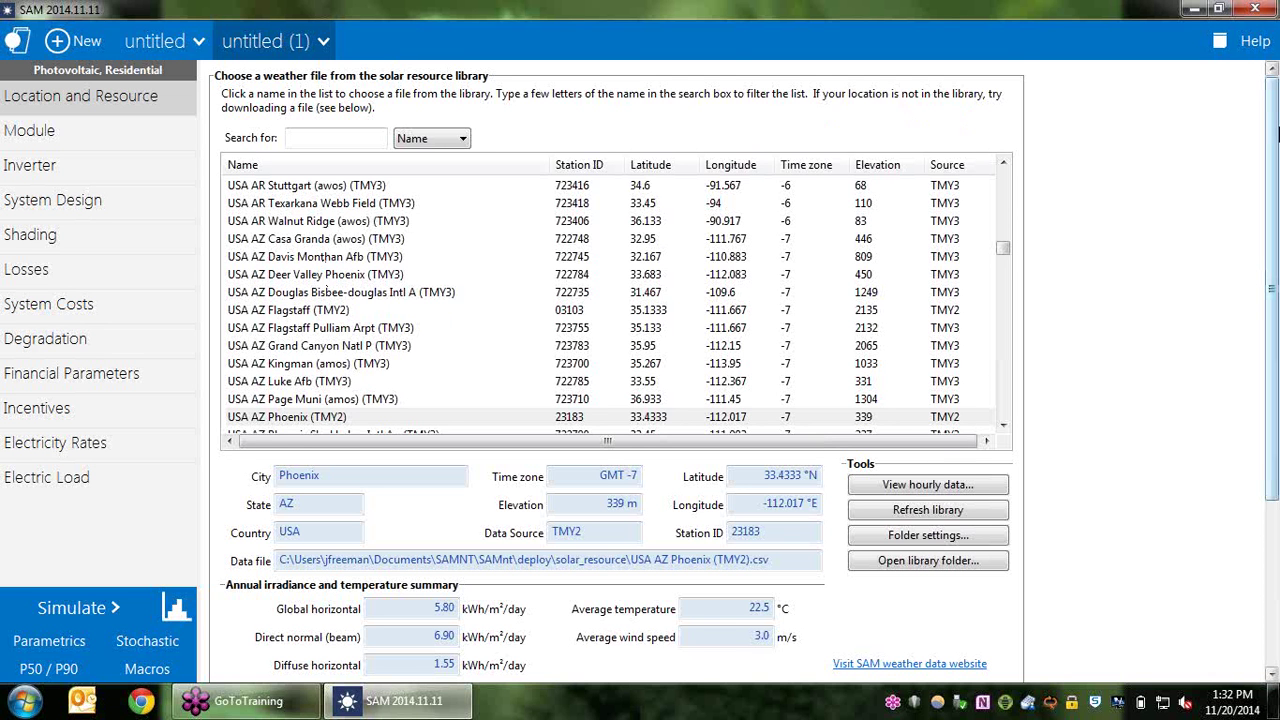
left_click_drag(1273, 133, 1273, 304)
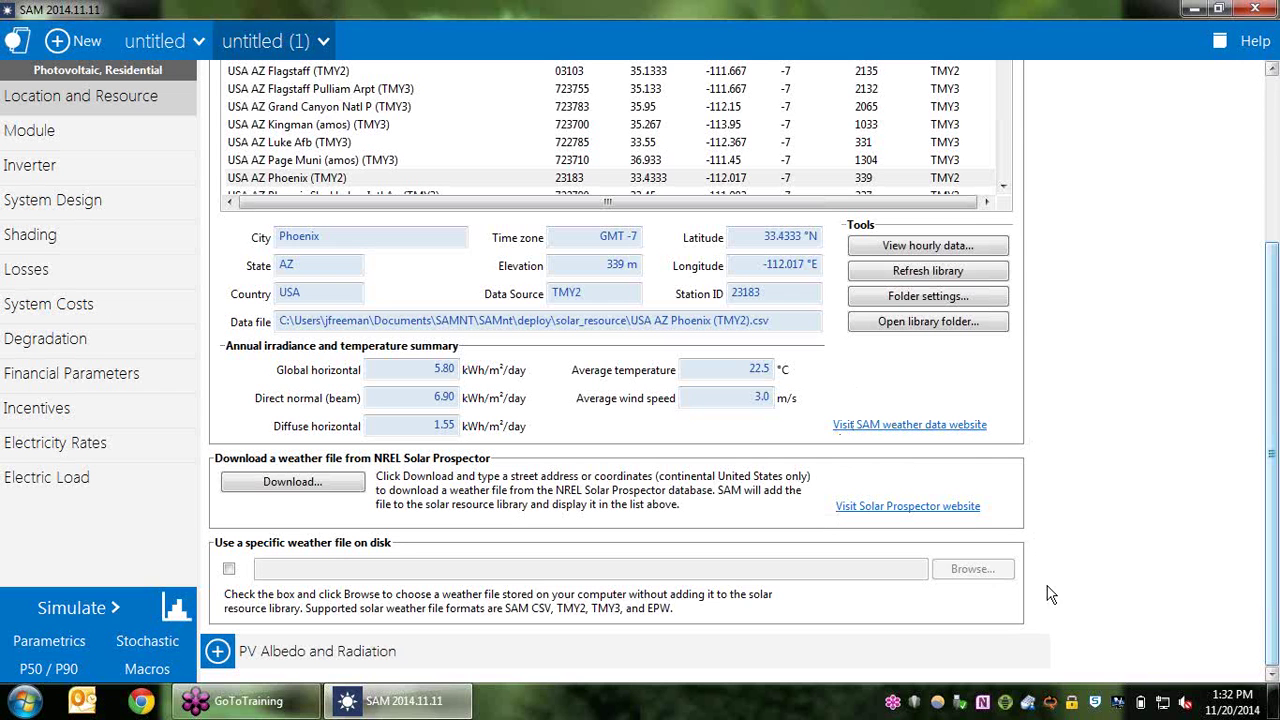
left_click(229, 570)
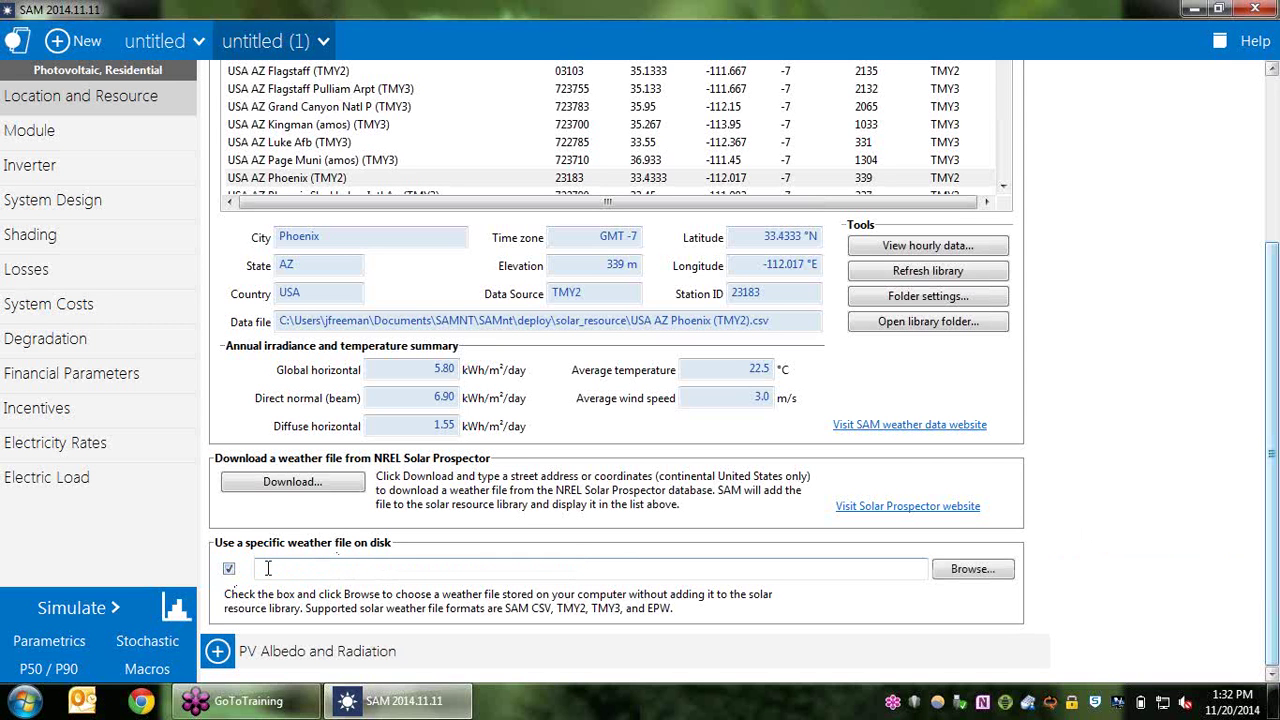
left_click(229, 570)
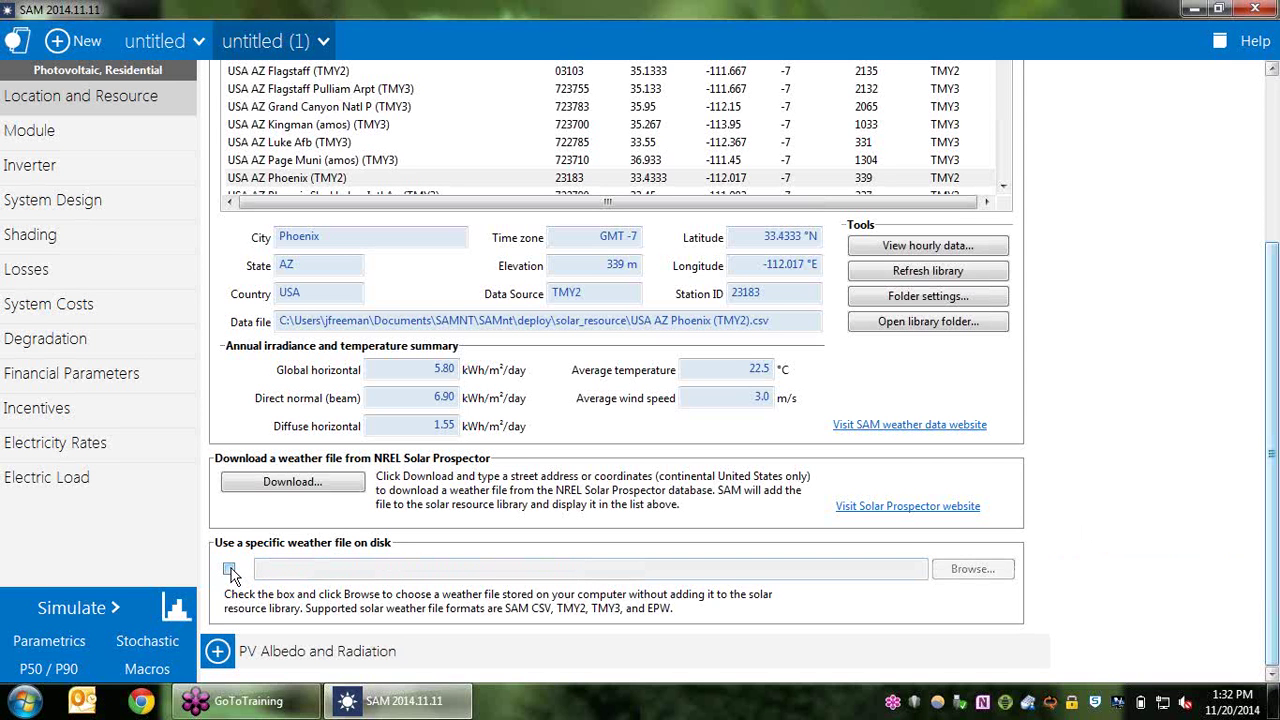
Open the Module page of the residential case and examine the CEC module database list.
left_click(57, 146)
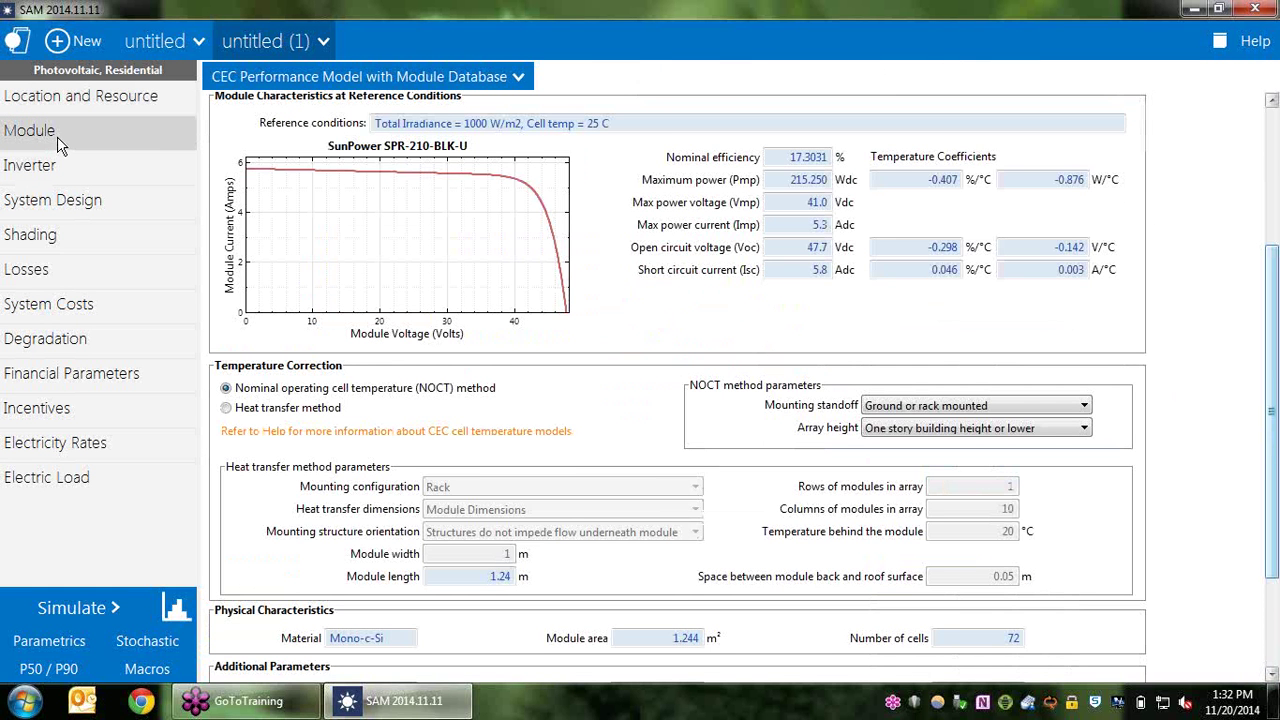
left_click(1272, 102)
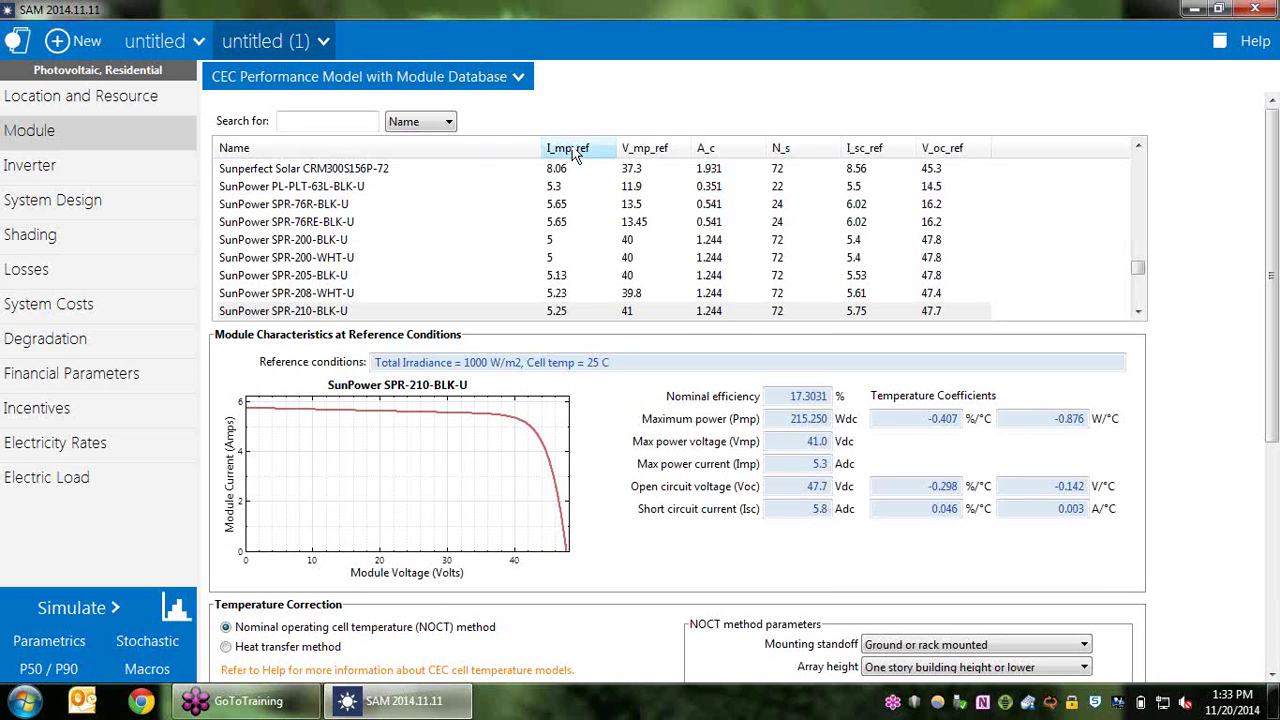
Review the module model choices, keeping CEC Performance Model with Module Database, and examine the System Design page's sizing and subarray settings.
left_click(512, 80)
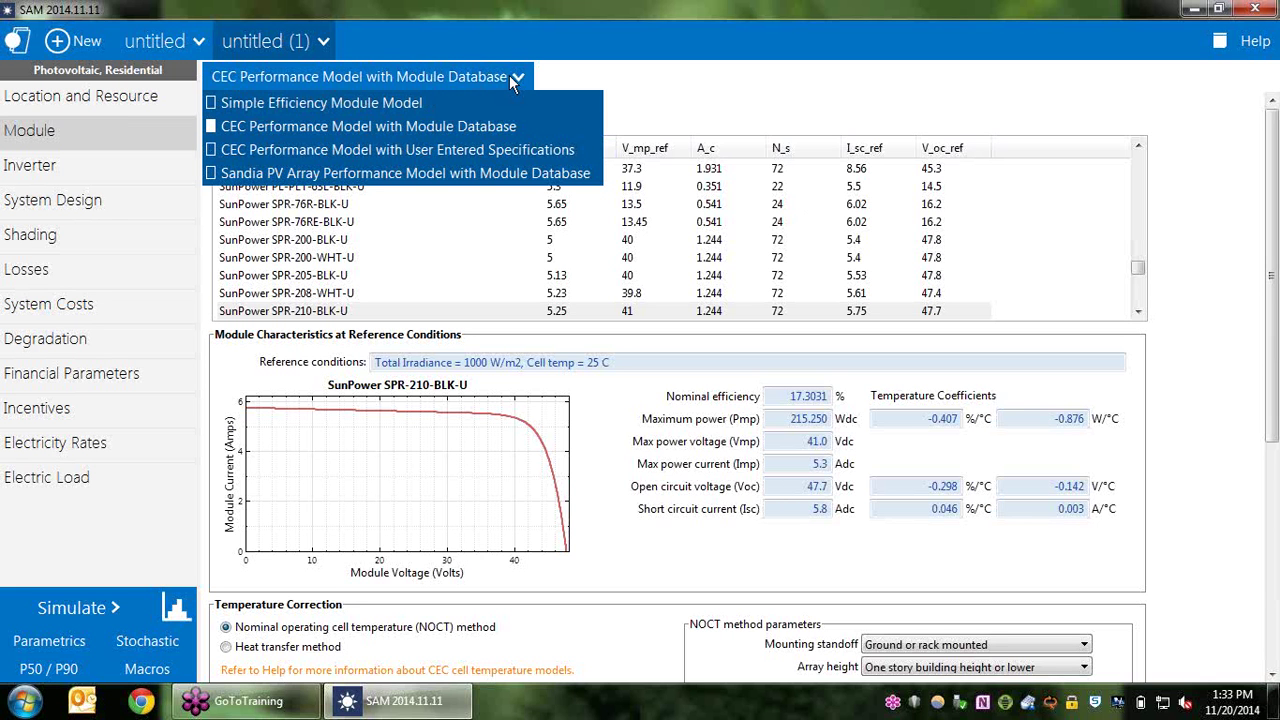
left_click(470, 127)
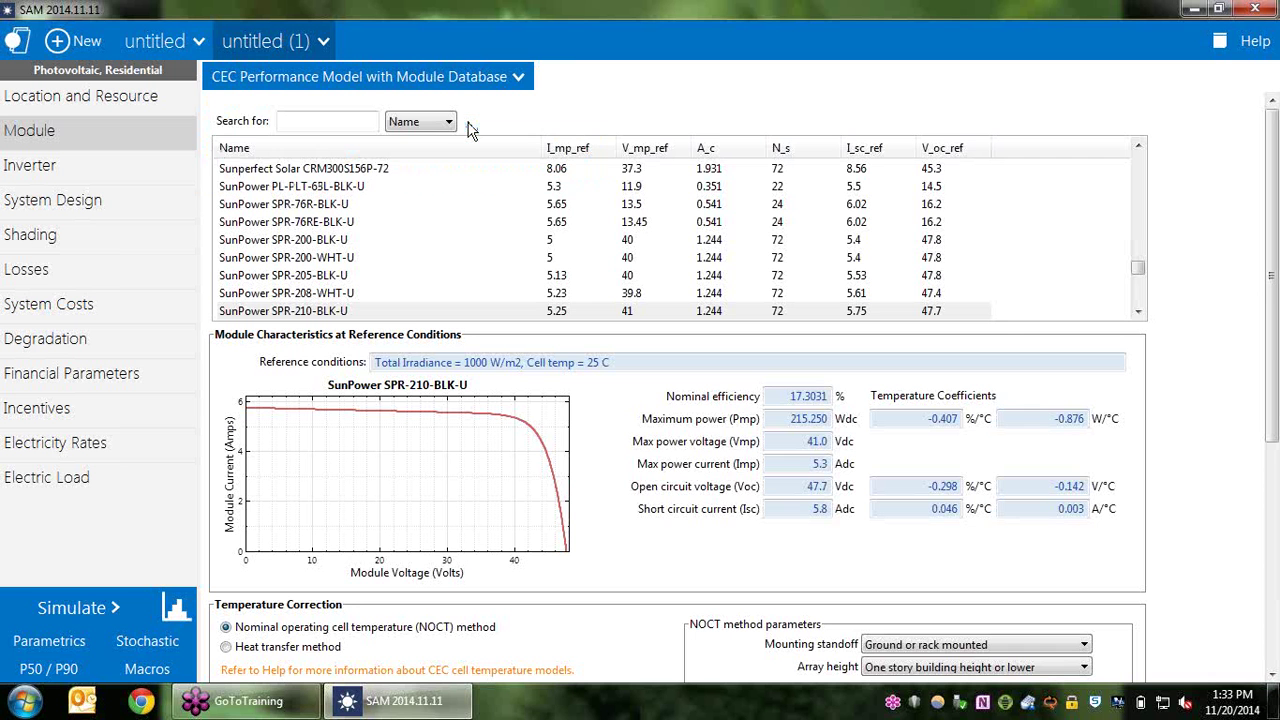
left_click(155, 204)
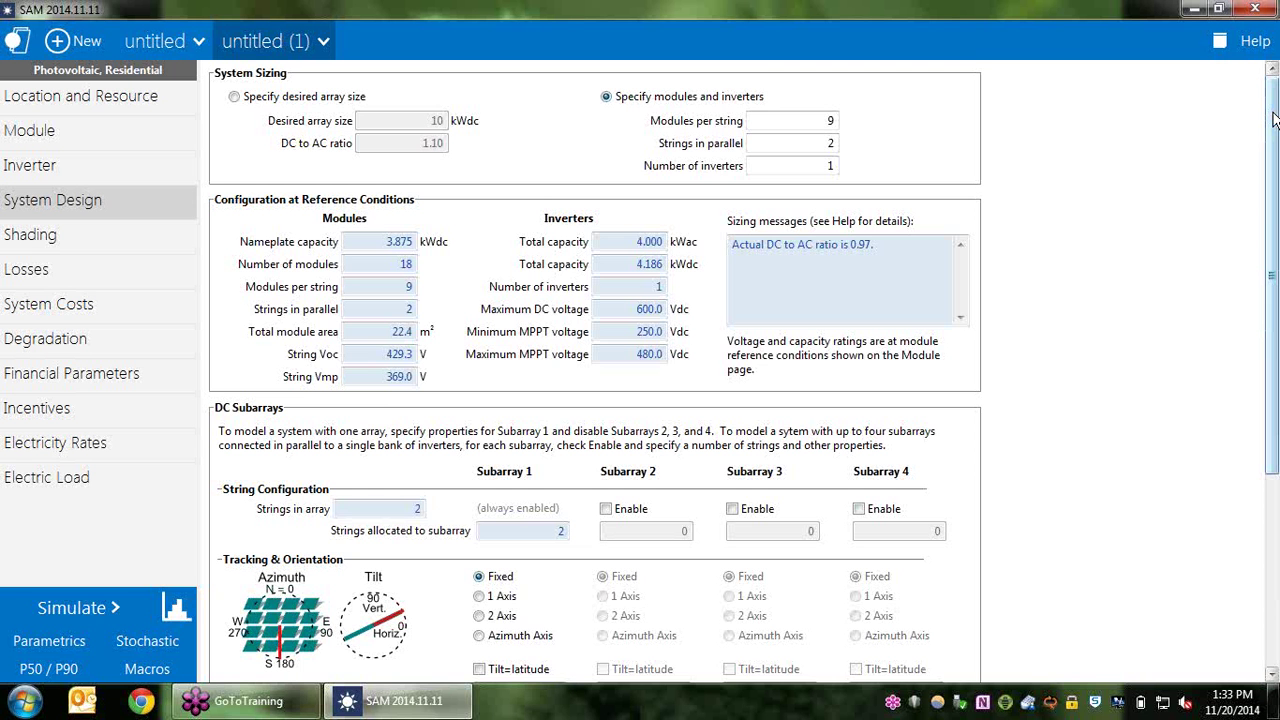
left_click_drag(1273, 119, 1275, 315)
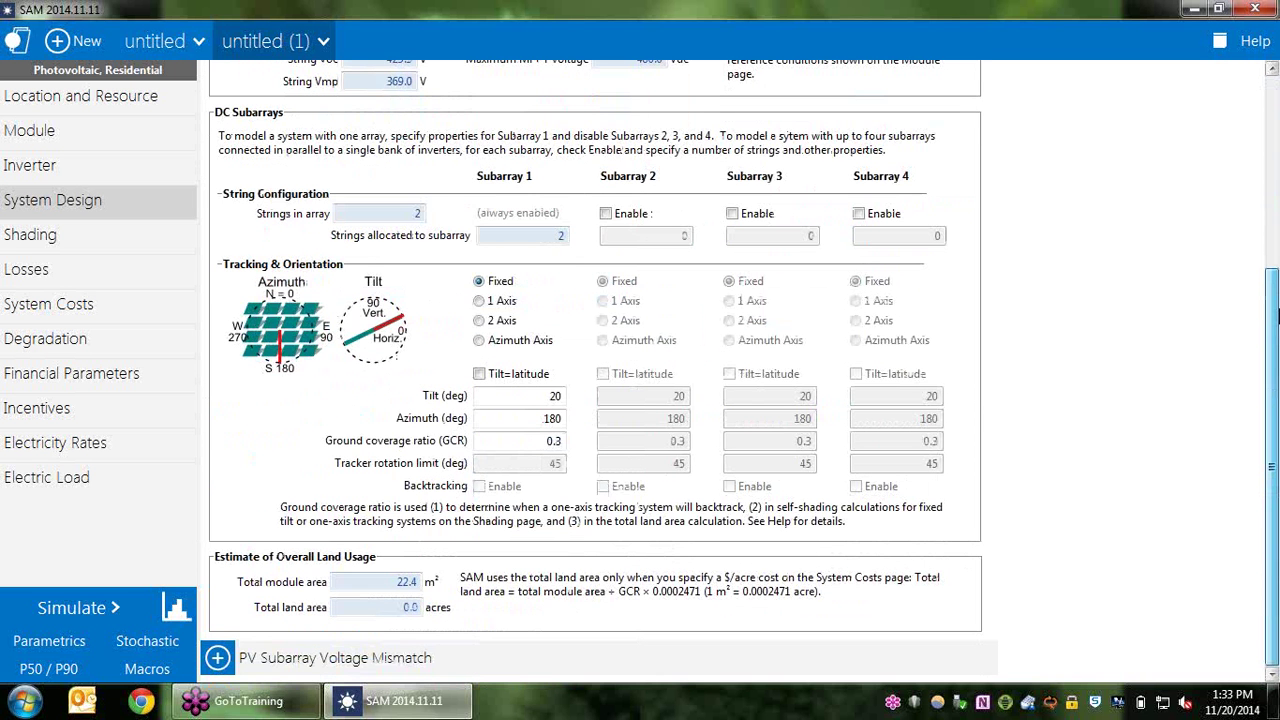
scroll(586, 80, "up", 5)
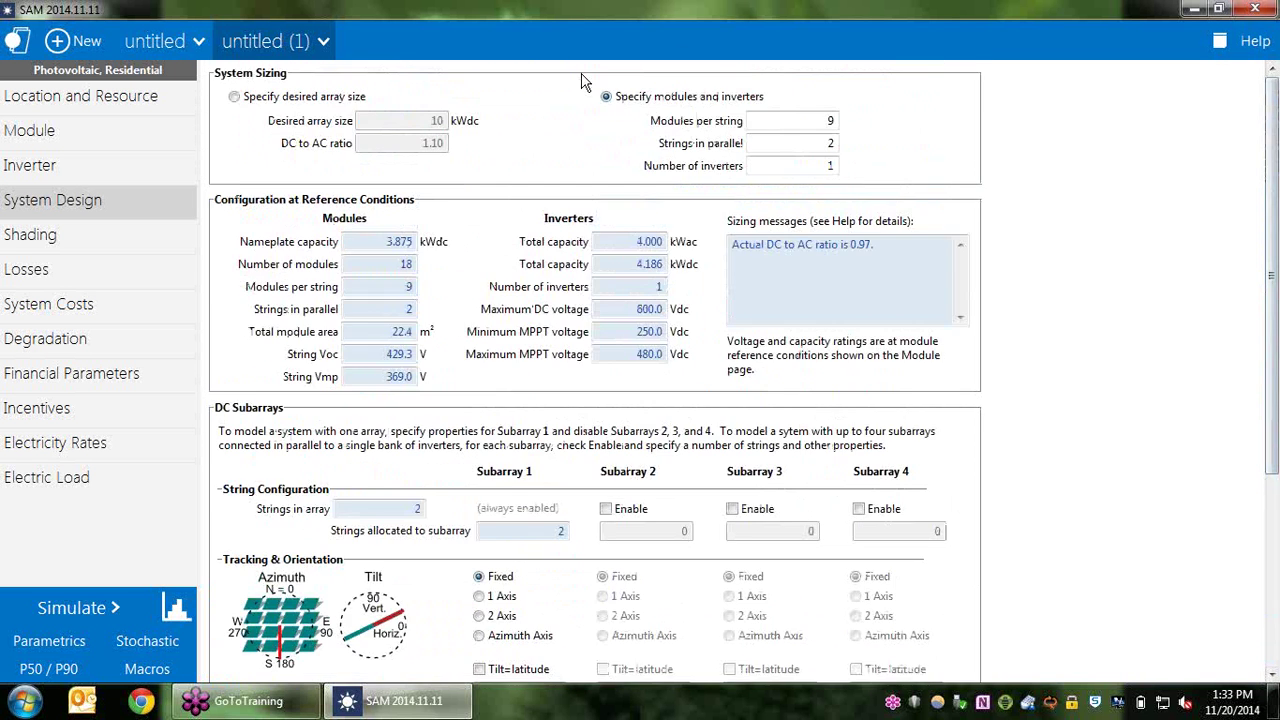
Examine the Shading page and the shading data import options for Subarray 1, leaving the shading editor without changes.
left_click(139, 238)
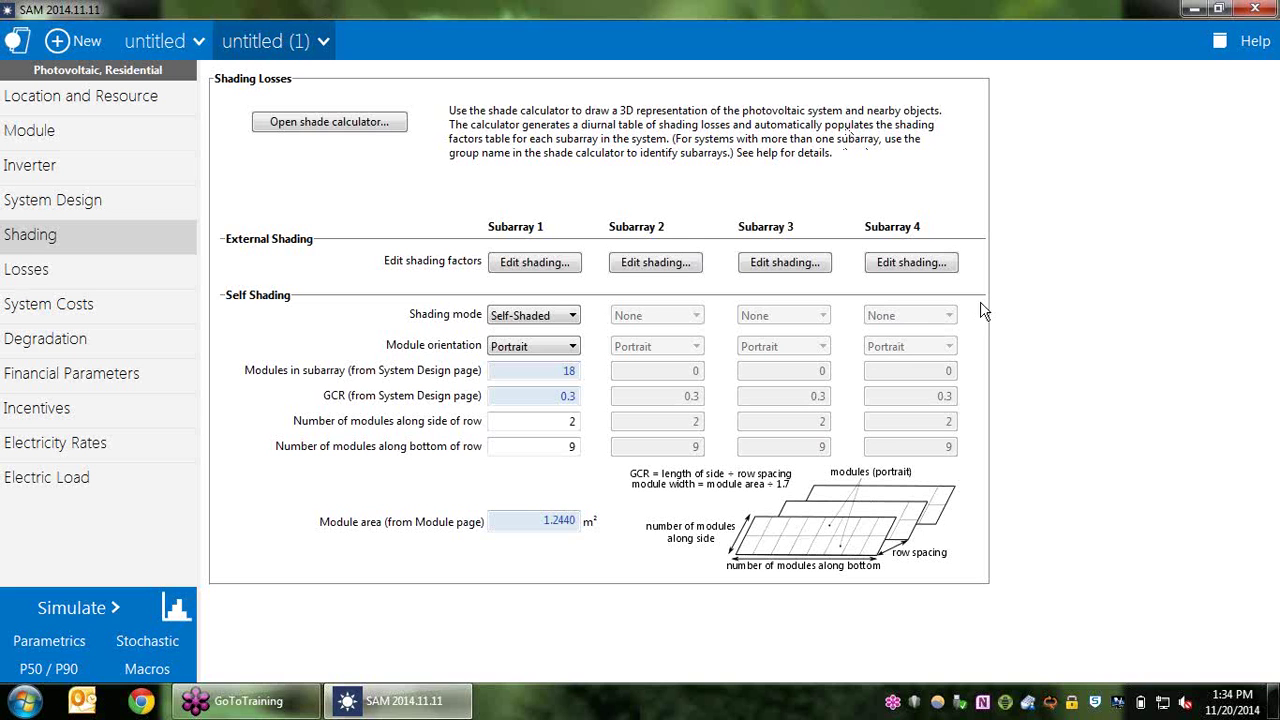
left_click(563, 265)
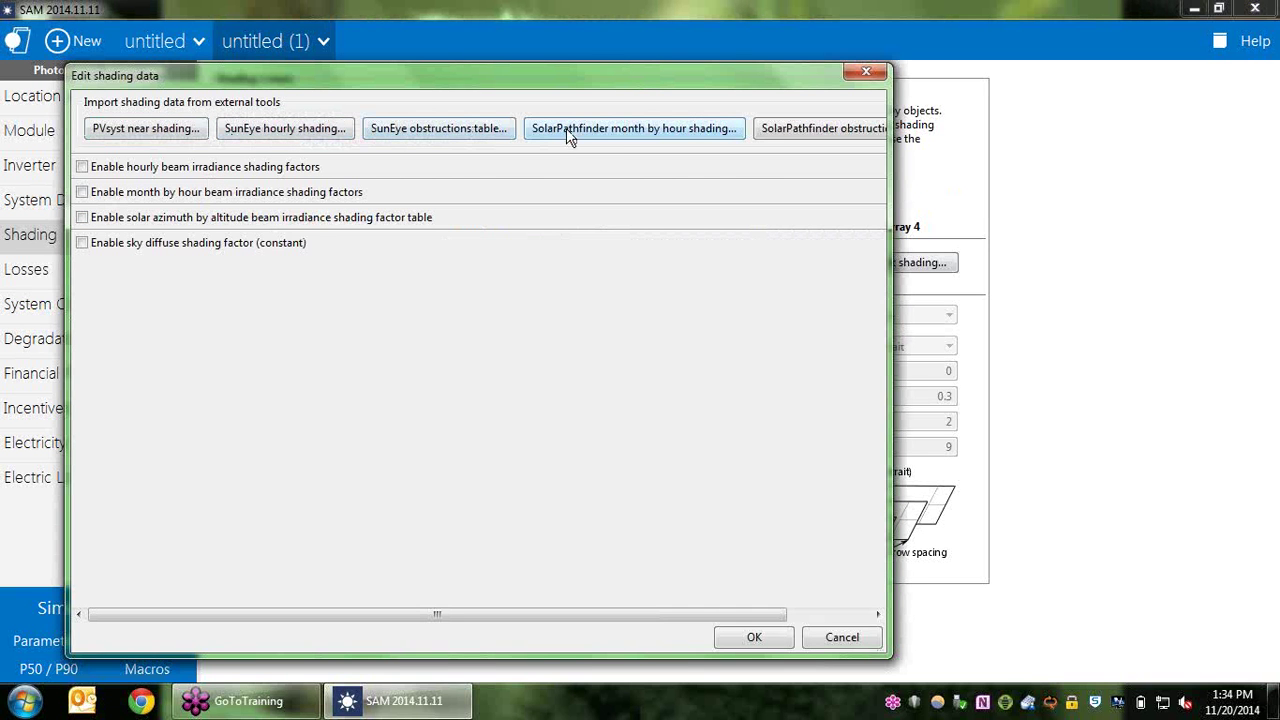
left_click(864, 638)
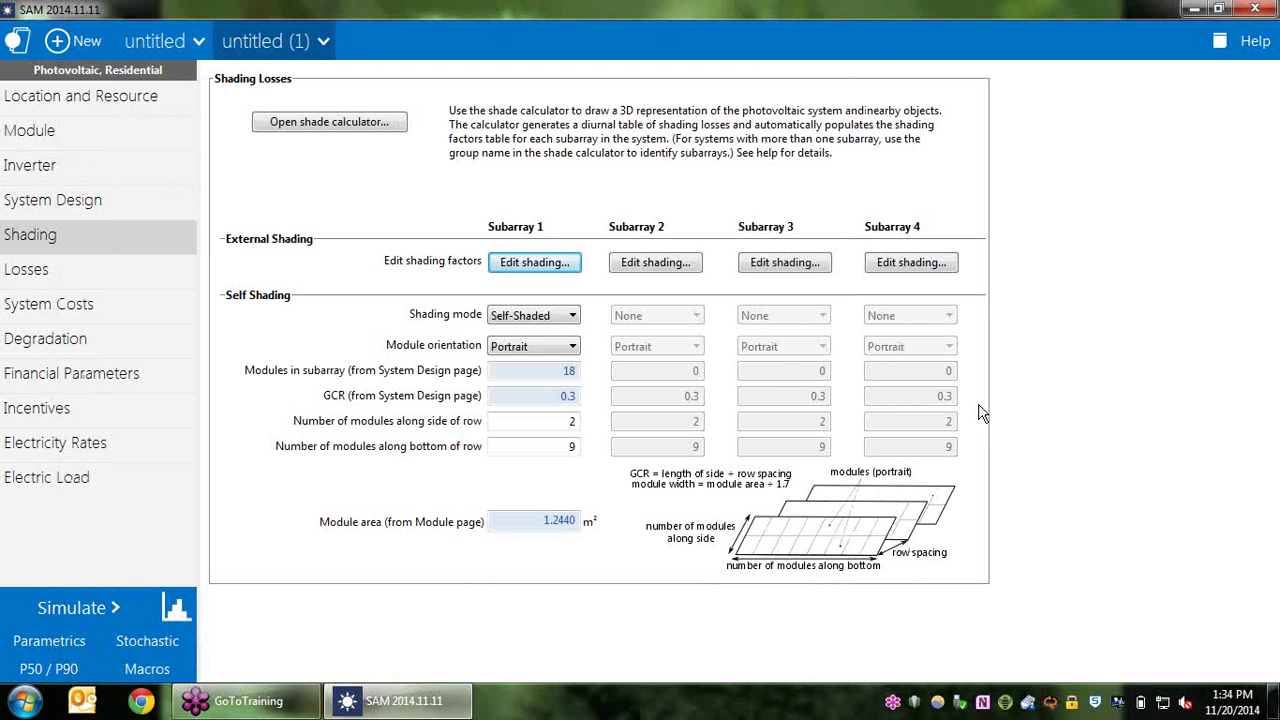
Switch Subarray 1's self-shading mode to None and back to Self-Shaded.
left_click(559, 318)
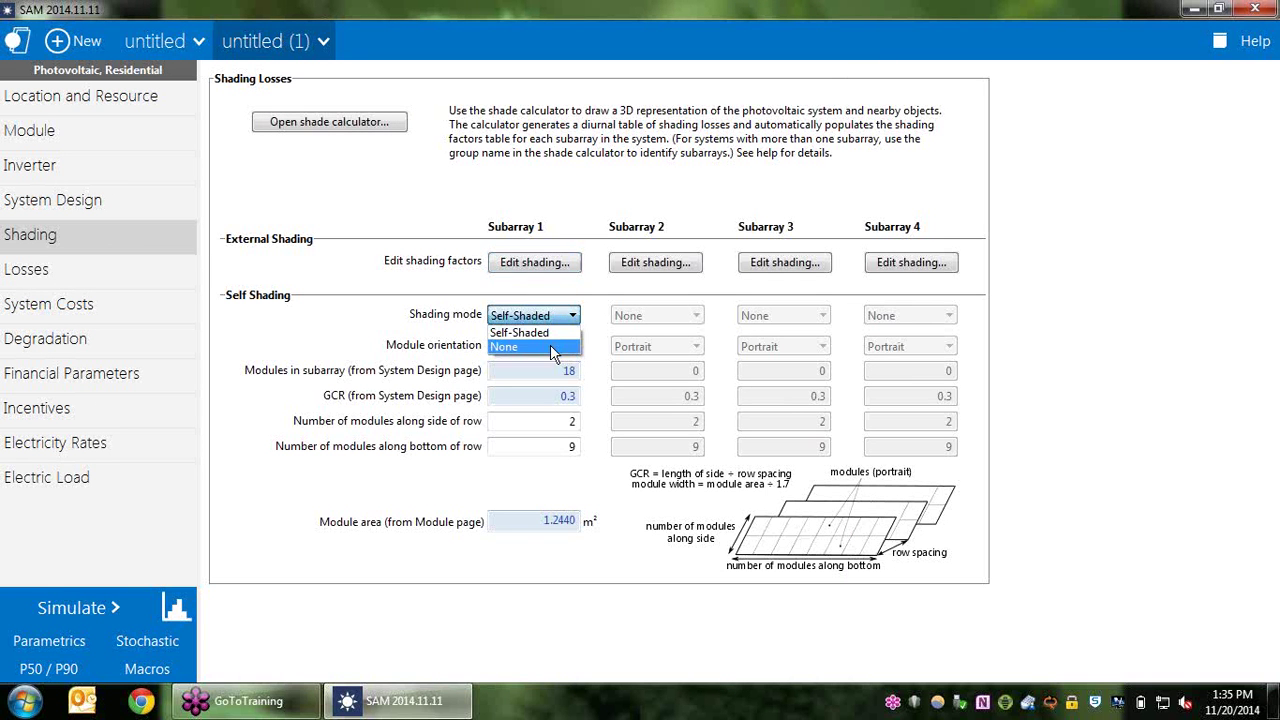
left_click(550, 344)
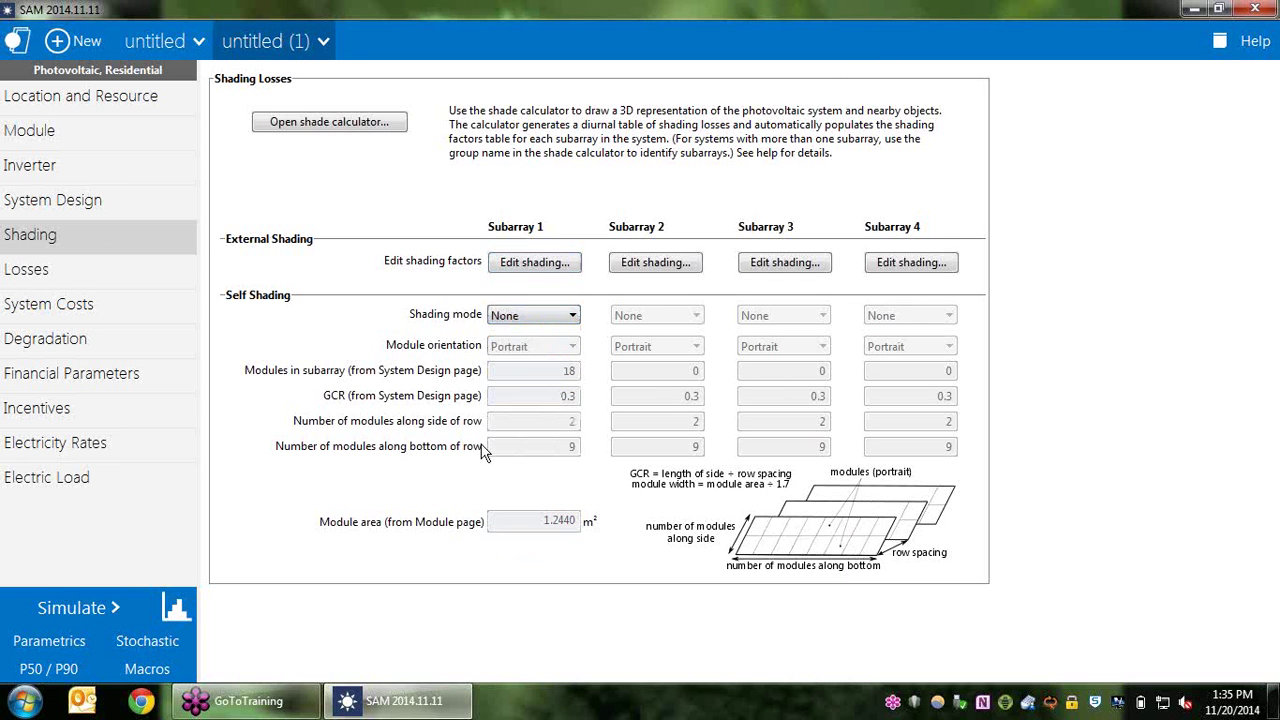
left_click(531, 318)
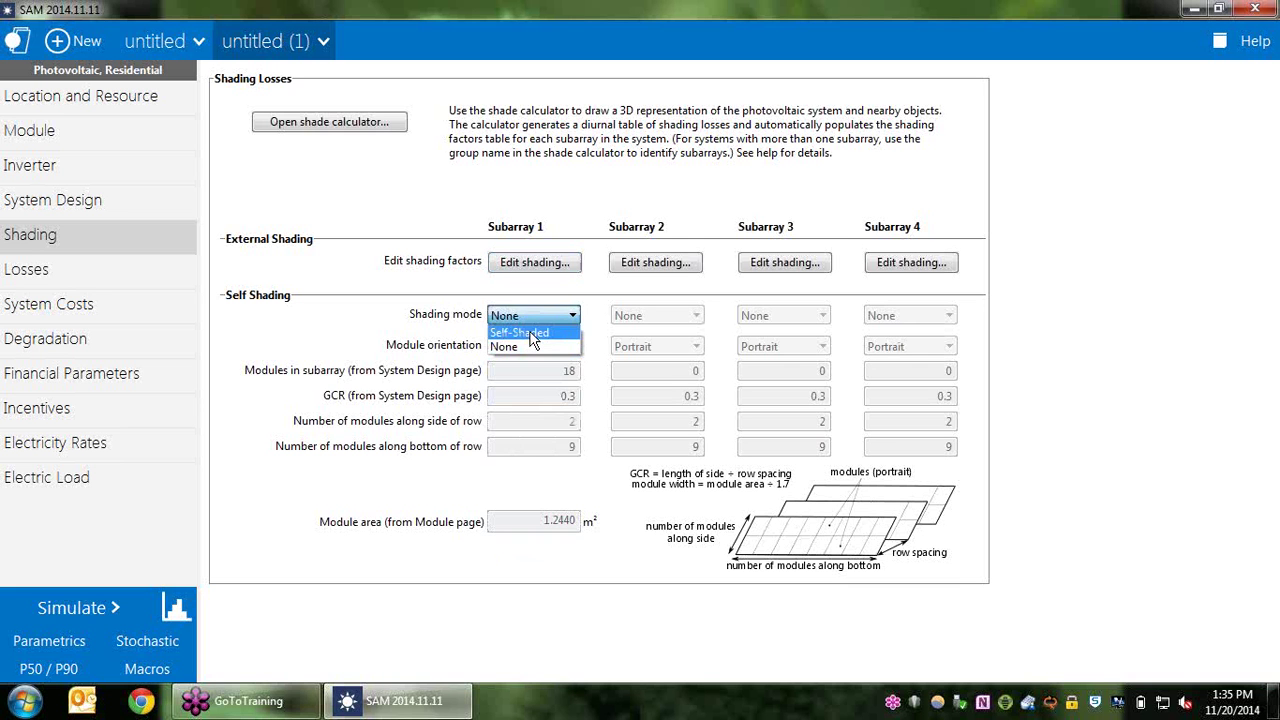
left_click(531, 331)
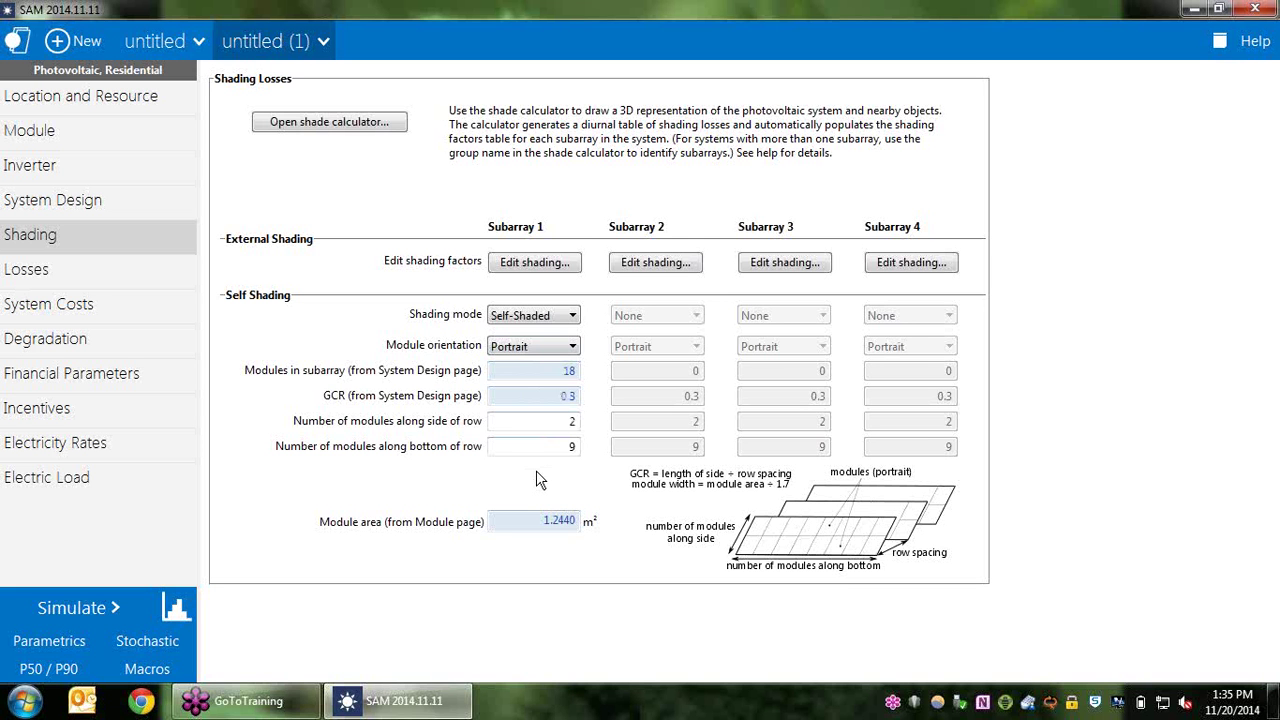
Examine the Losses page and the load input options on the Electric Load page, keeping Calculate Load Data.
left_click(118, 281)
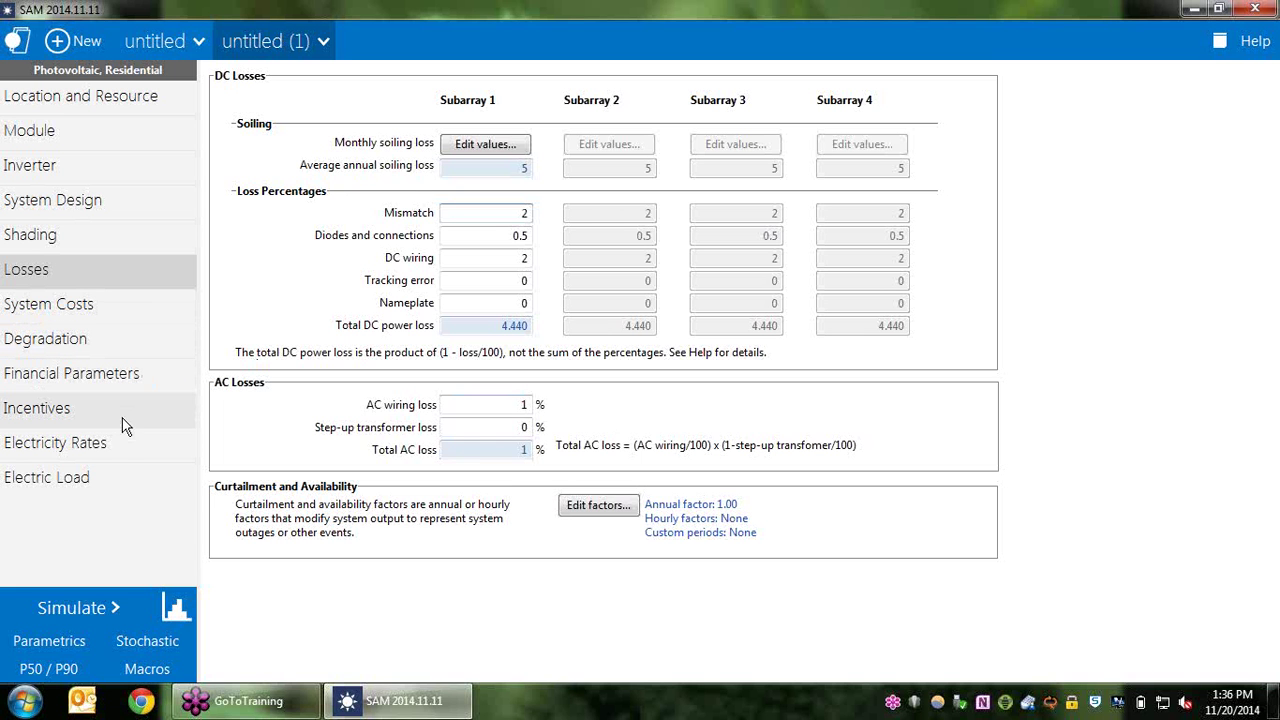
left_click(112, 489)
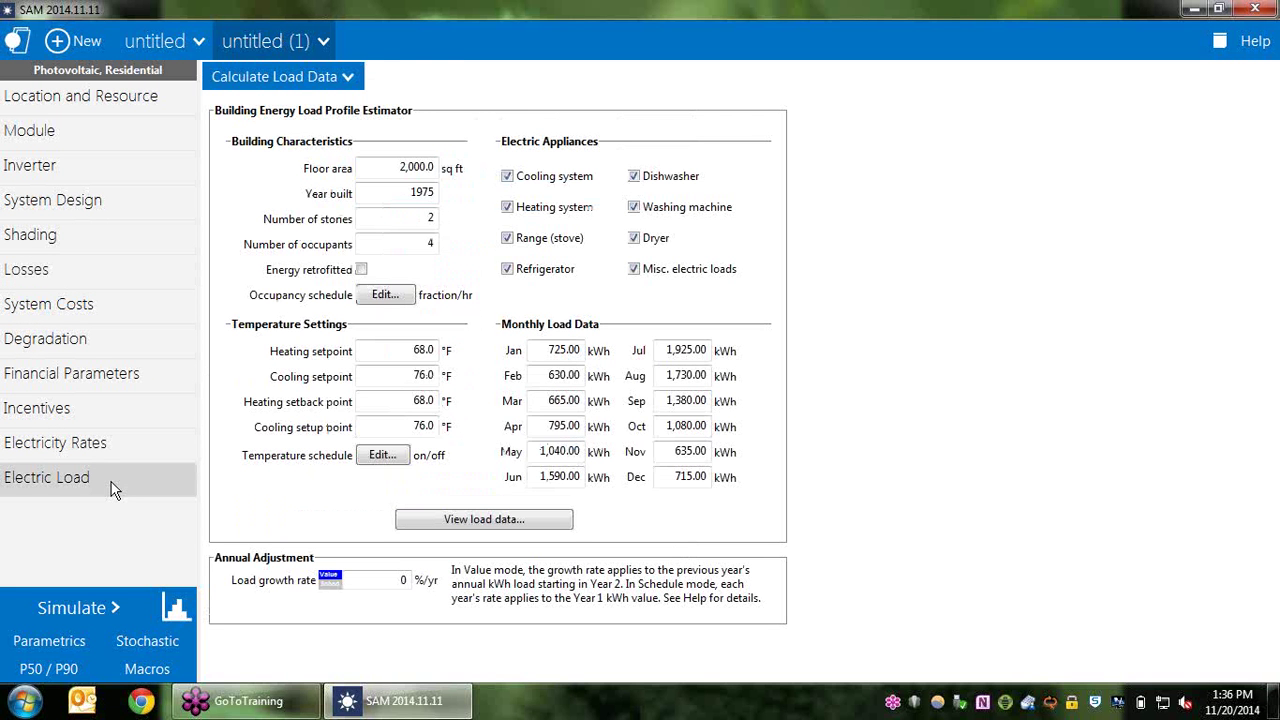
left_click(288, 73)
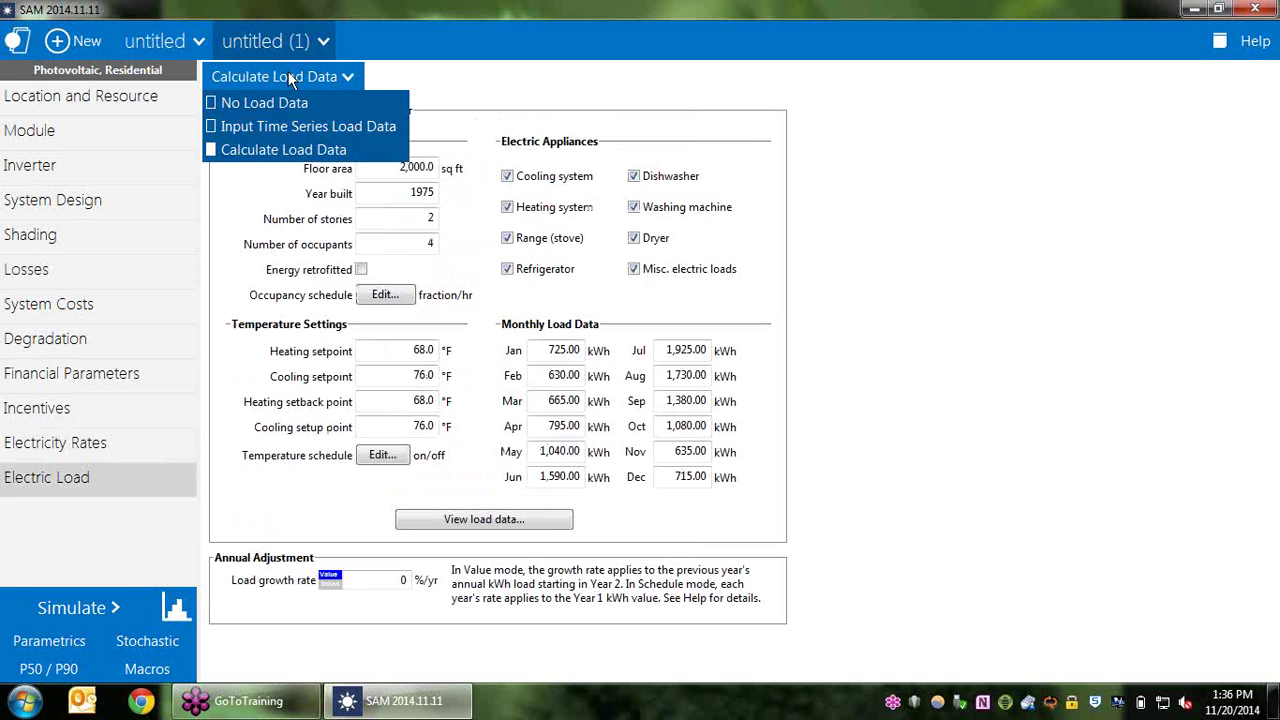
left_click(272, 152)
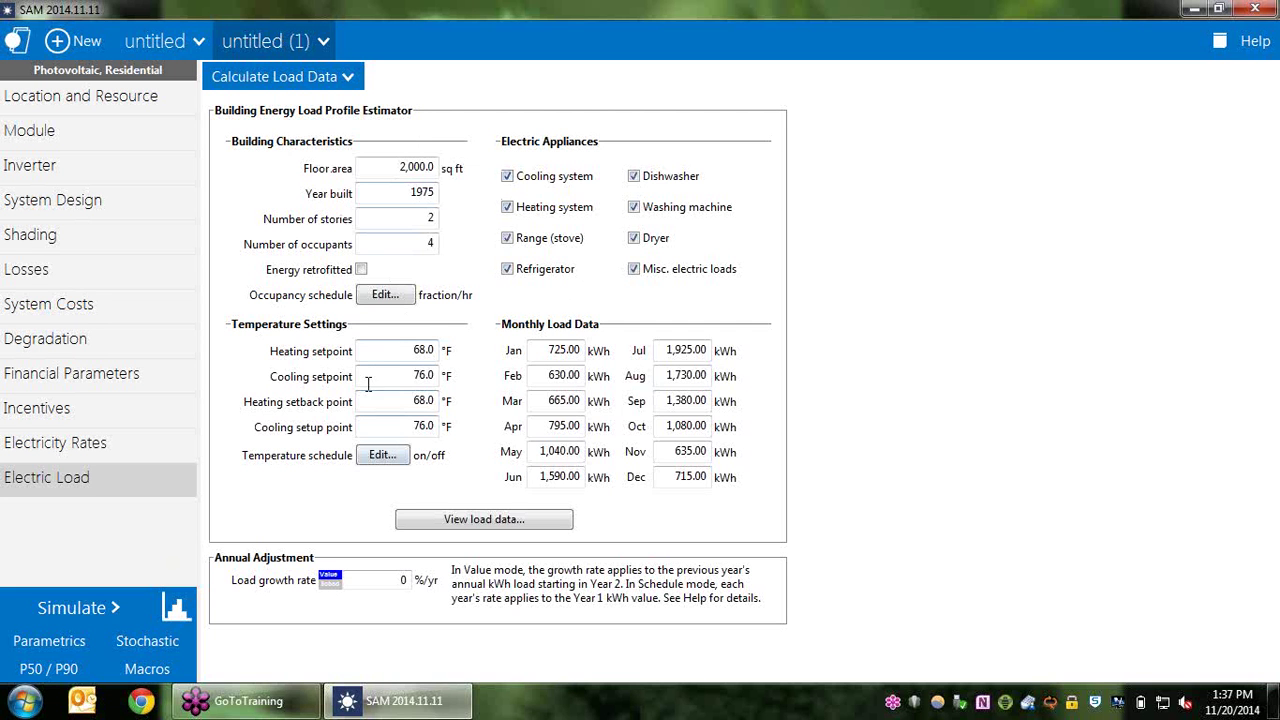
View the chart of the calculated hourly electric load and close the data viewer.
left_click(544, 352)
left_click(477, 521)
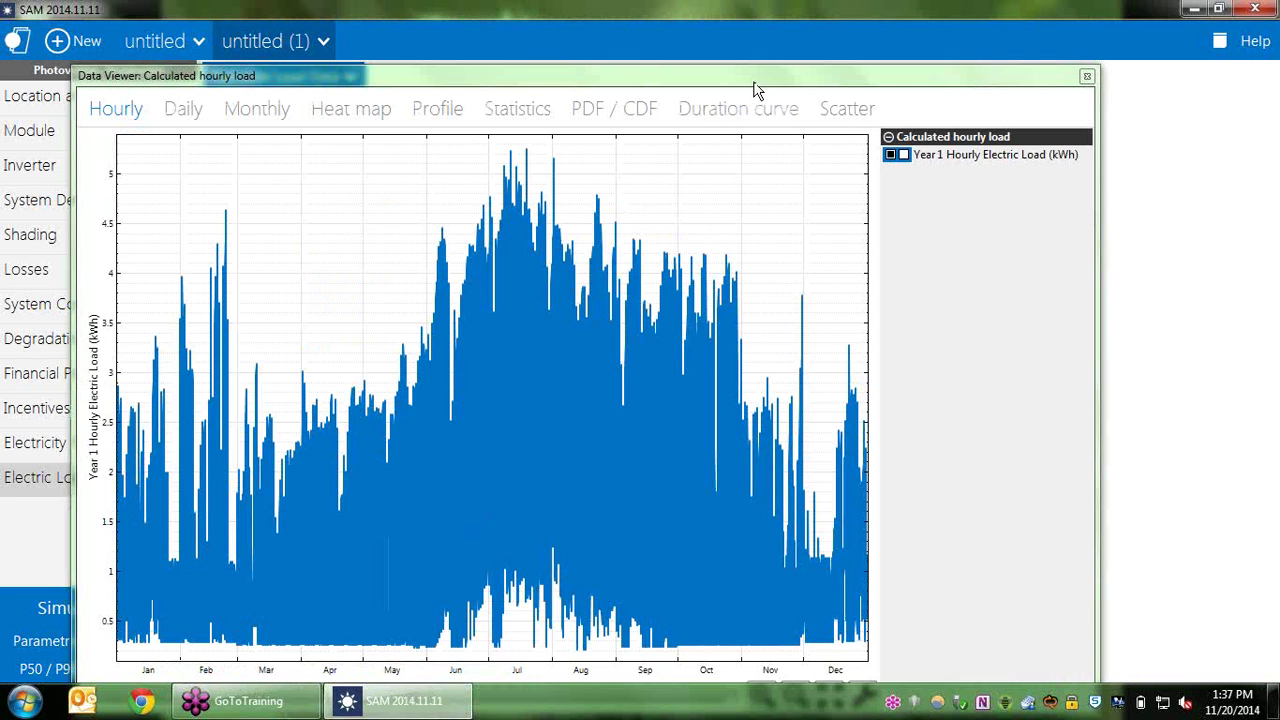
left_click_drag(754, 84, 767, 55)
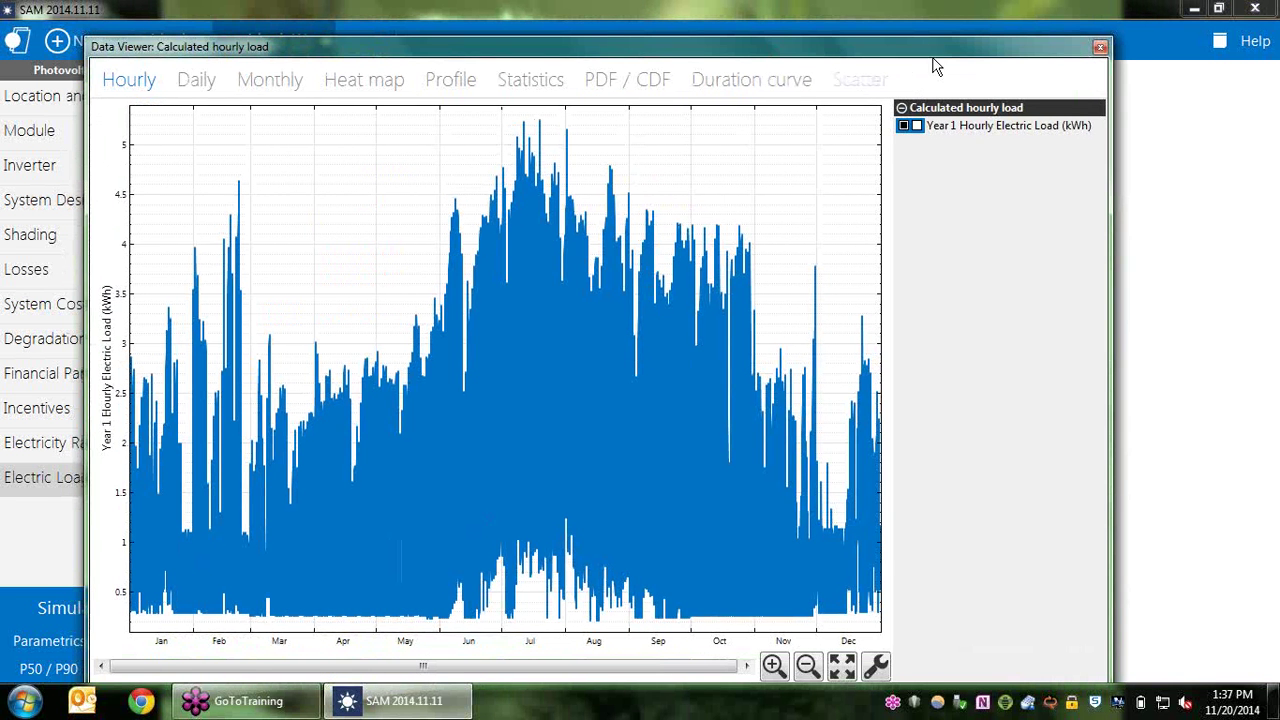
left_click(1101, 47)
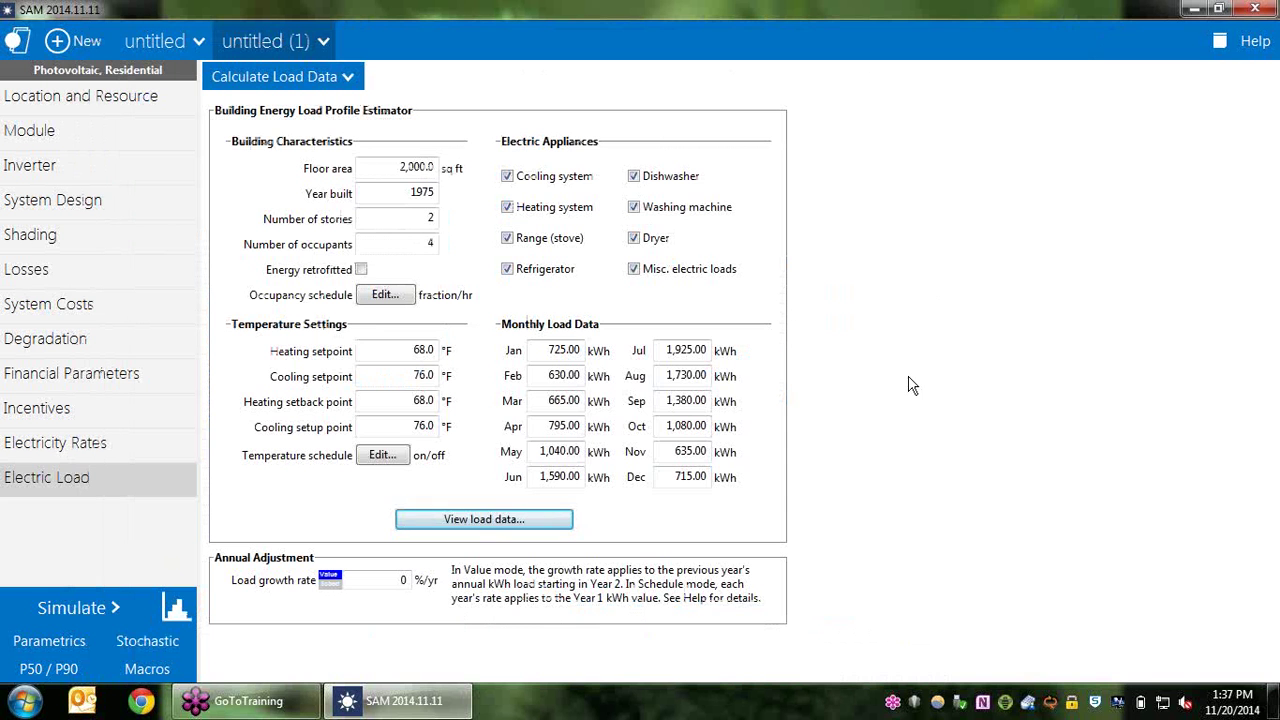
Add a new case with the Wind performance model and PPA single owner (utility) financial model, and examine its wind resource page.
left_click(66, 40)
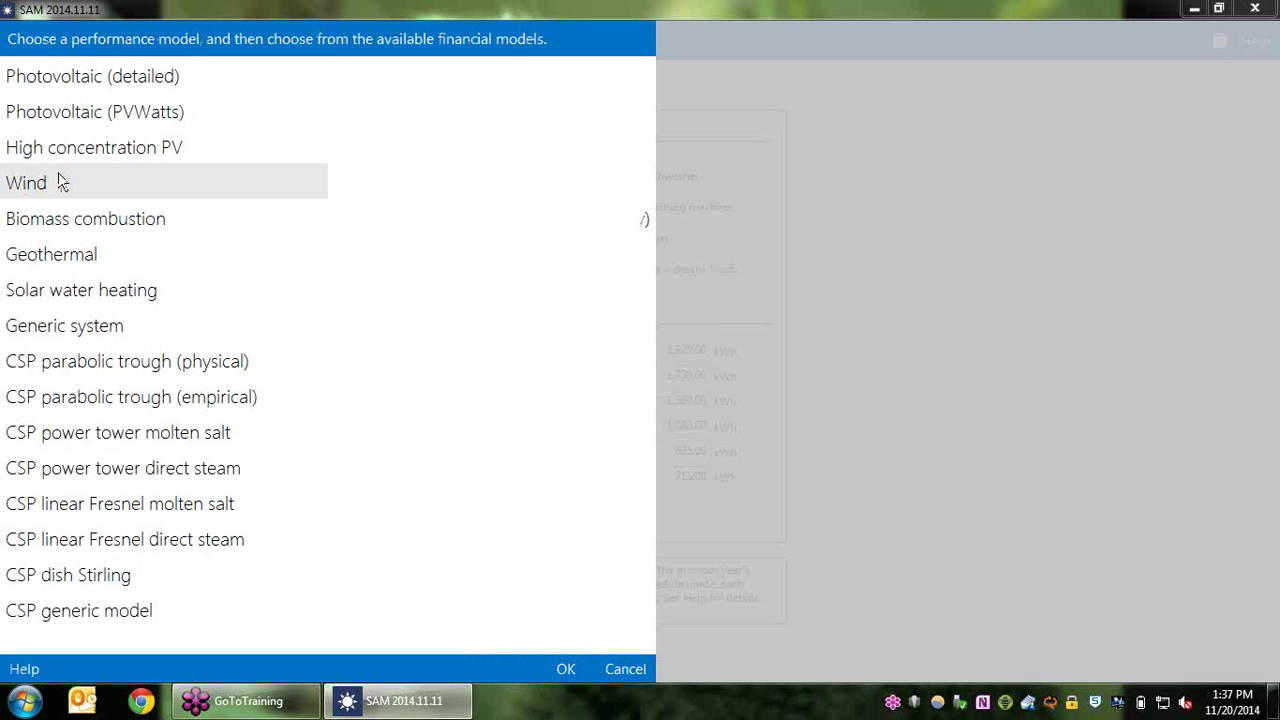
left_click(58, 180)
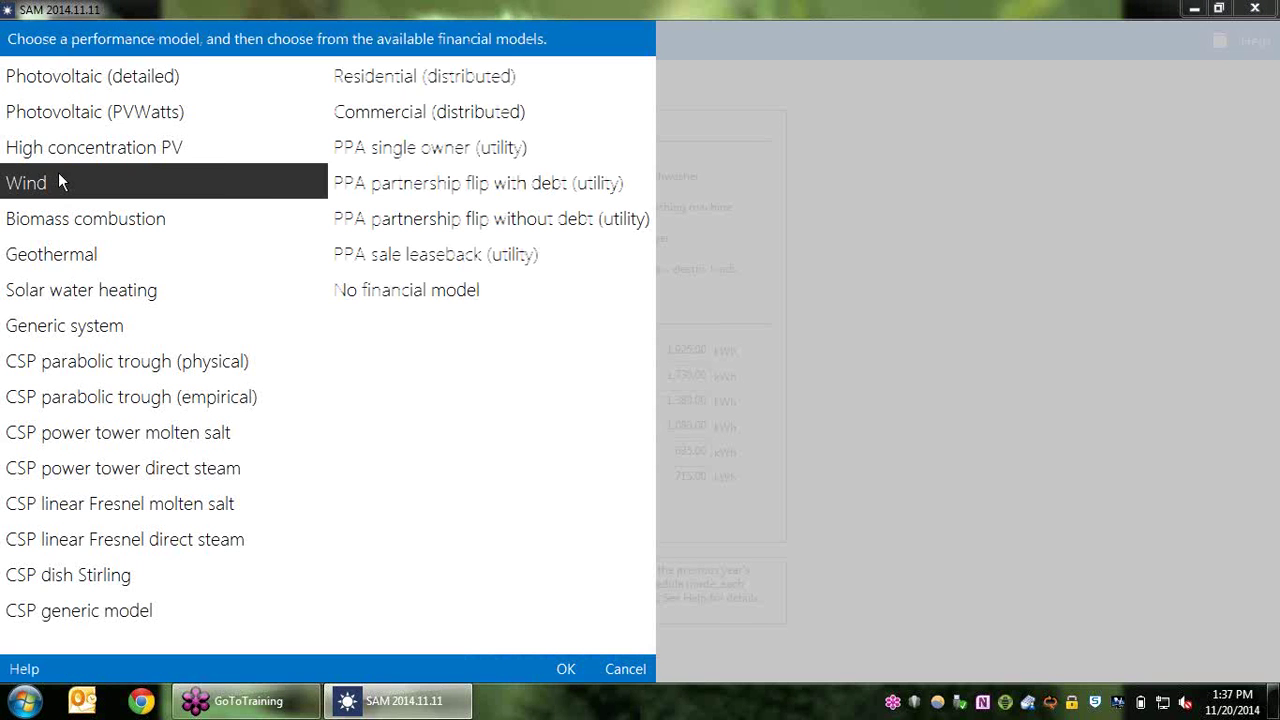
left_click(437, 153)
left_click(436, 150)
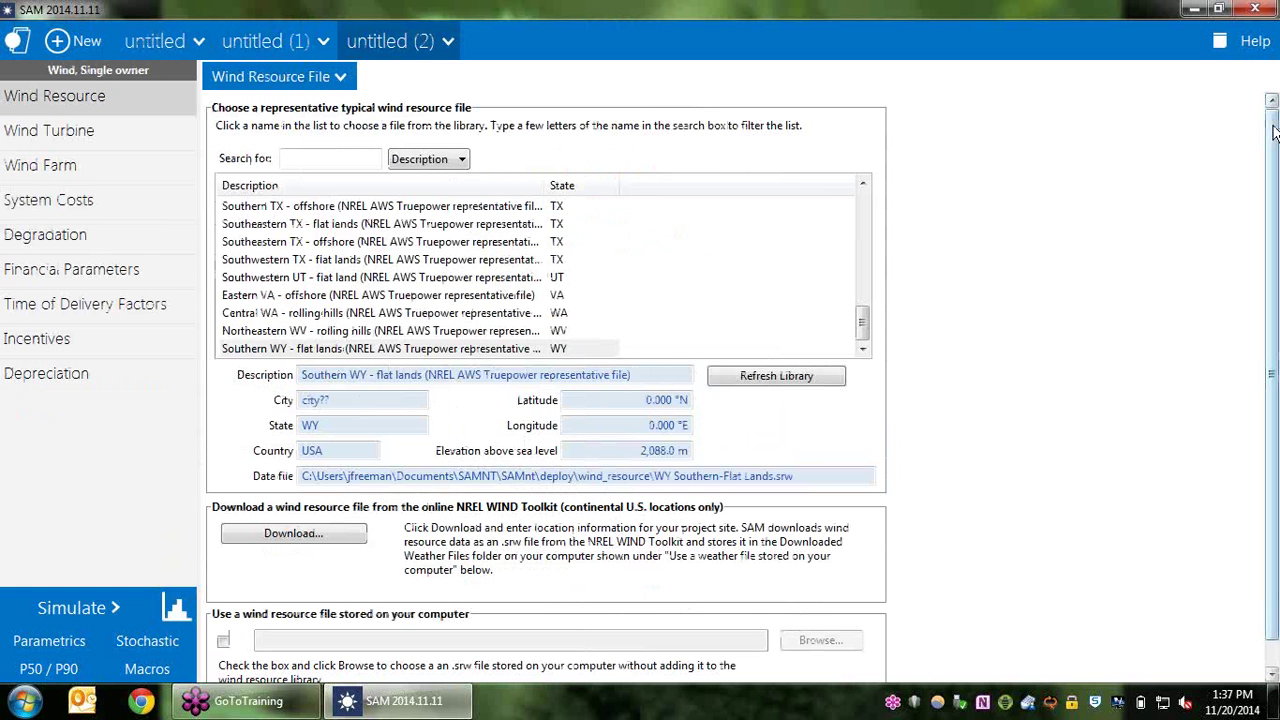
left_click_drag(1274, 133, 1275, 160)
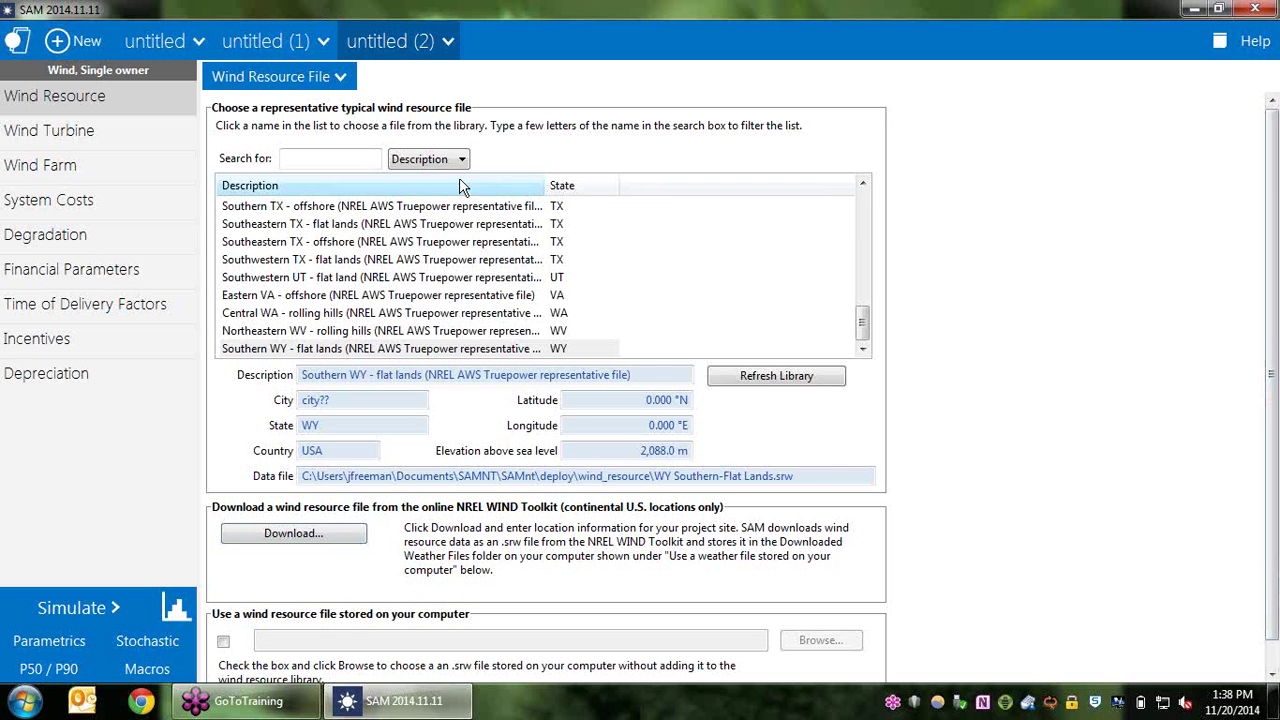
On the Wind Farm page, switch system sizing to Specify desired farm size and examine the turbine layout map.
left_click(107, 176)
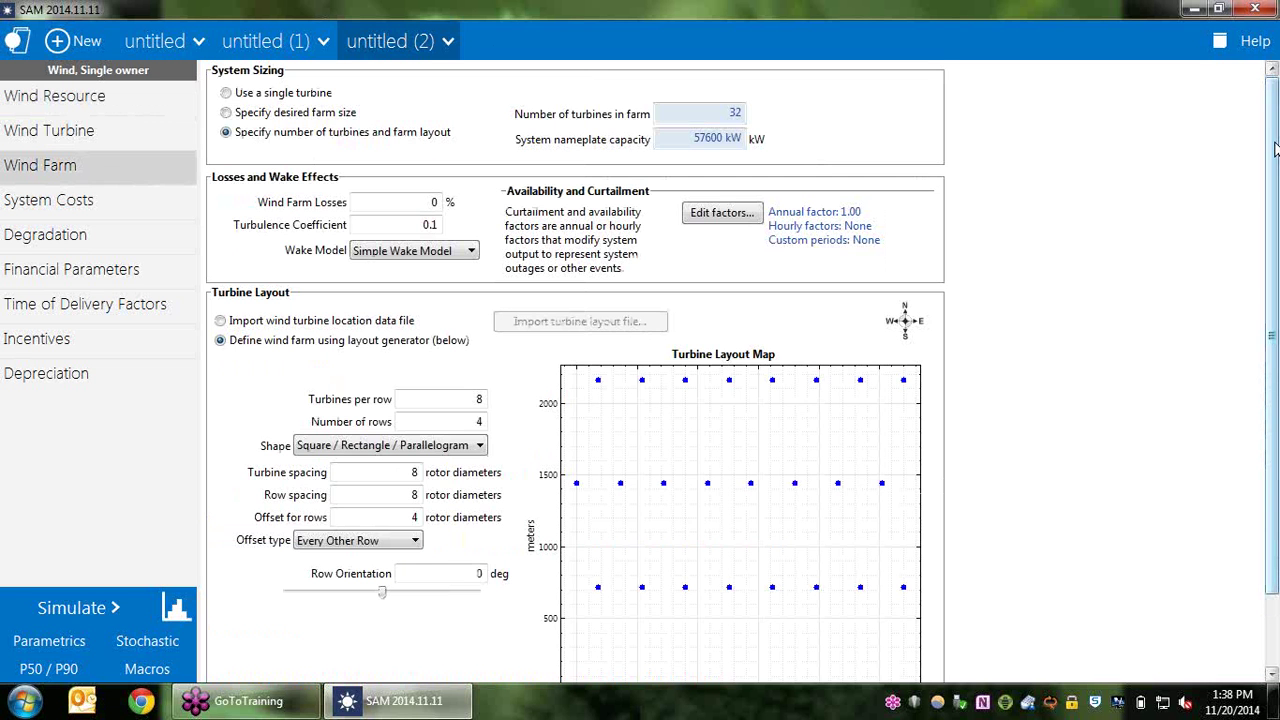
left_click_drag(1274, 148, 1276, 108)
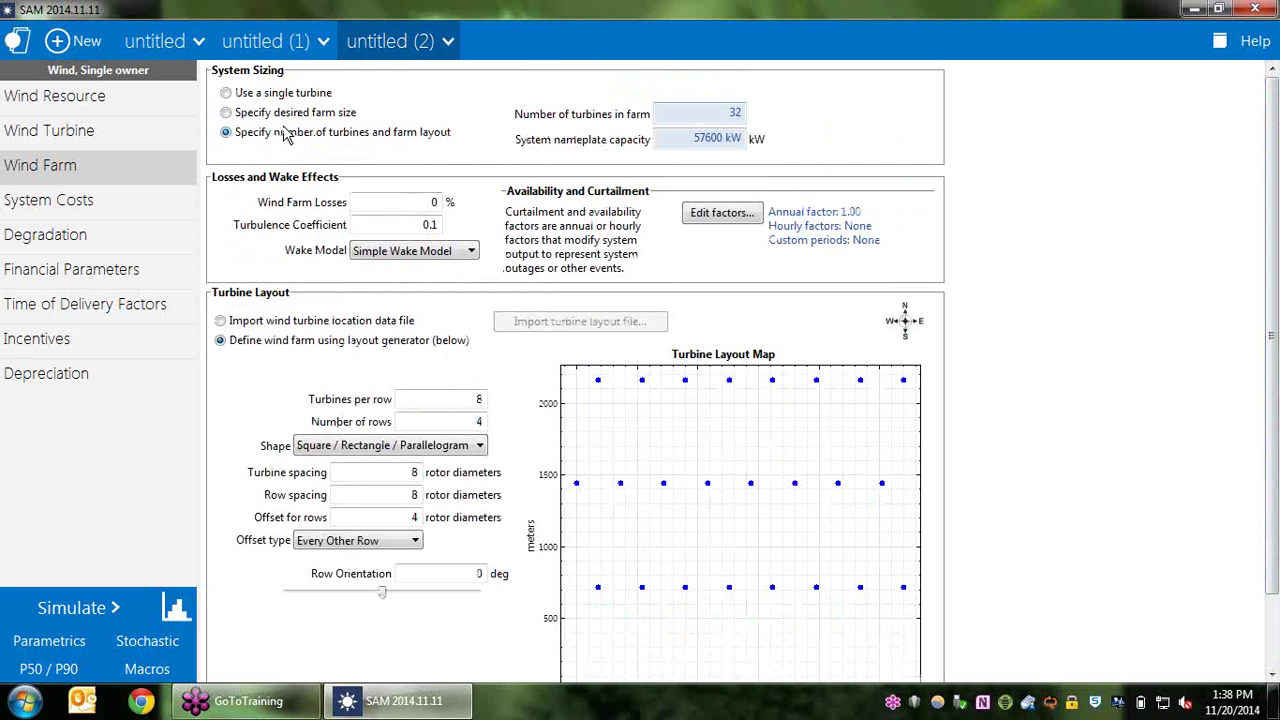
left_click(229, 117)
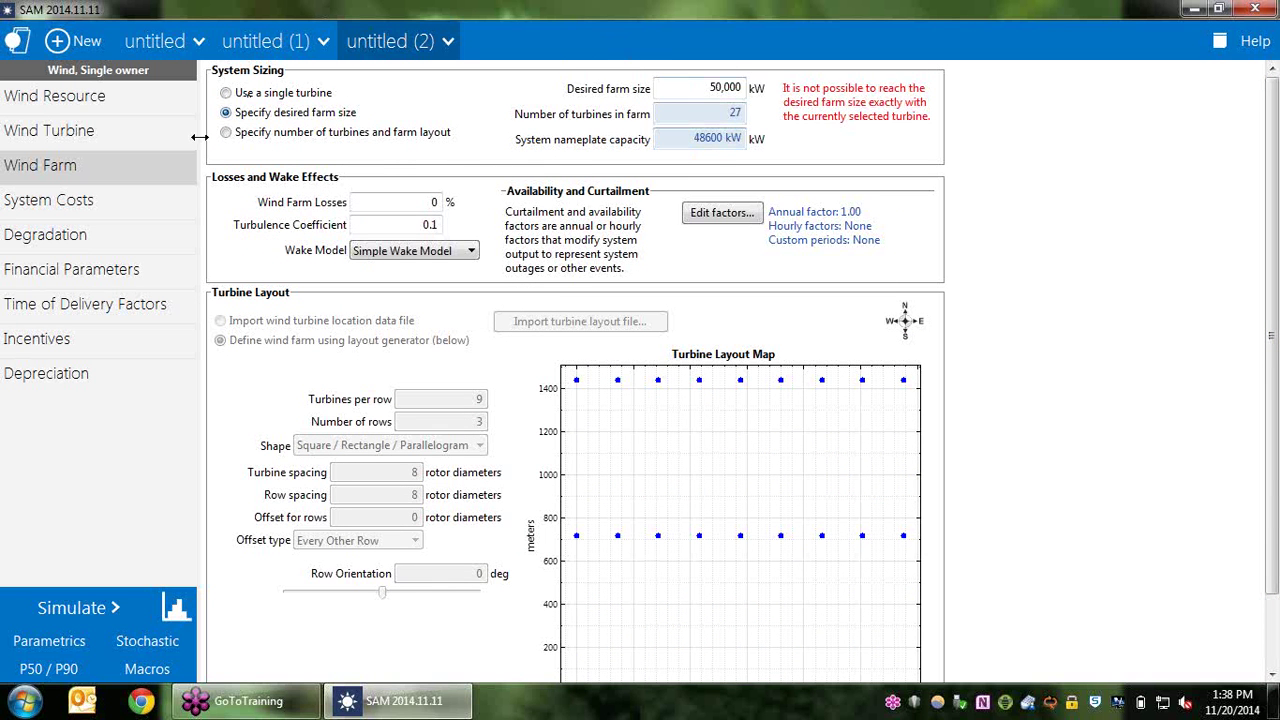
left_click(697, 91)
scroll(1277, 122, "down", 3)
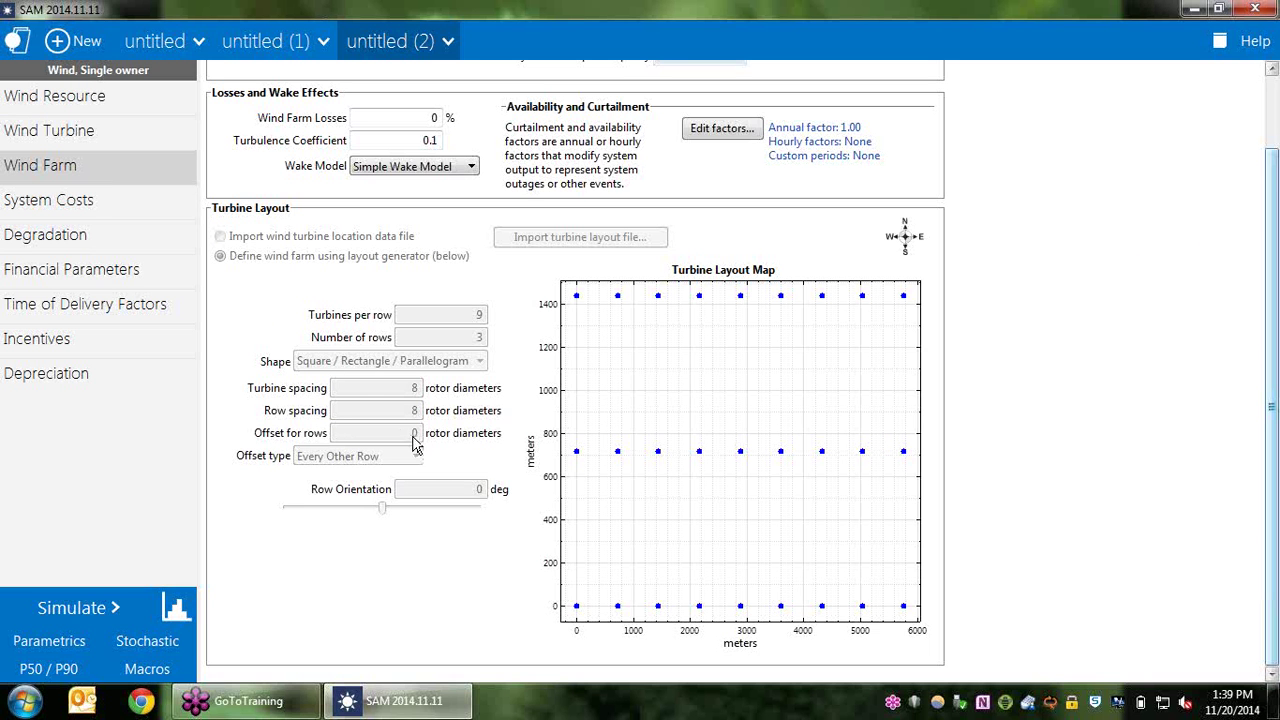
On the System Costs page, start estimating balance of system costs and examine the Land-Based Balance of System Cost Model's inputs and results.
left_click(95, 202)
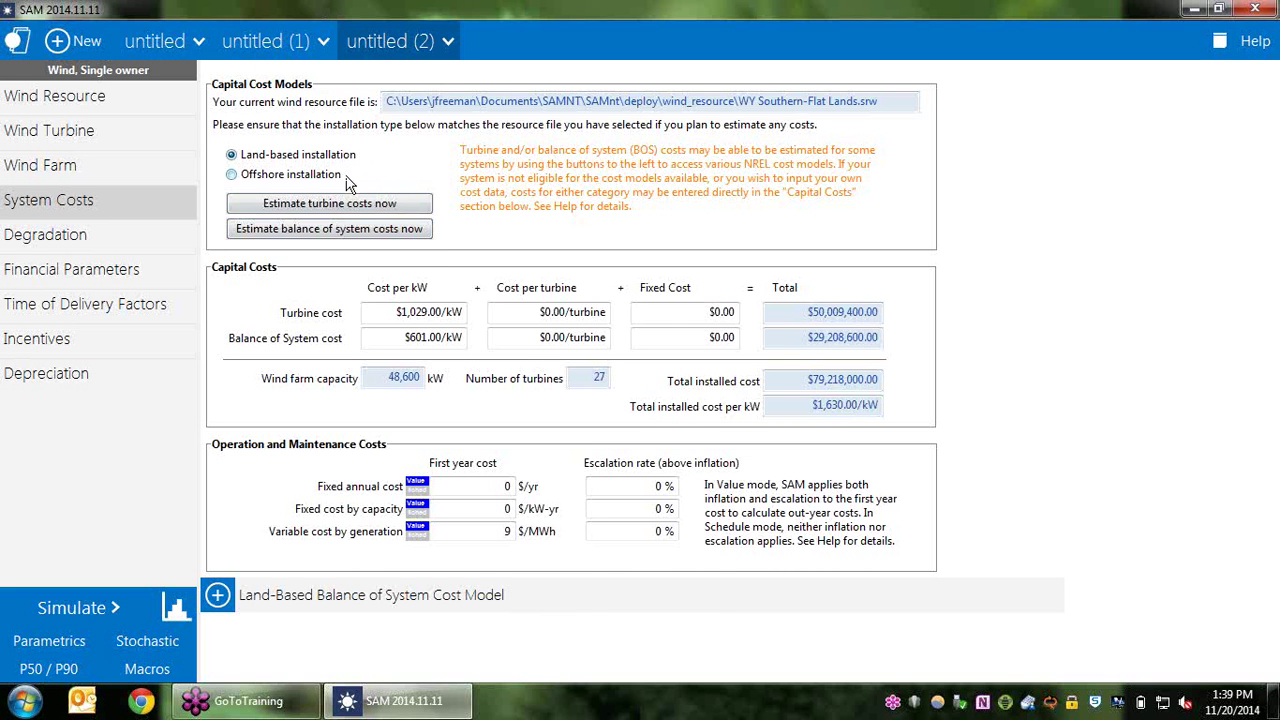
left_click(397, 237)
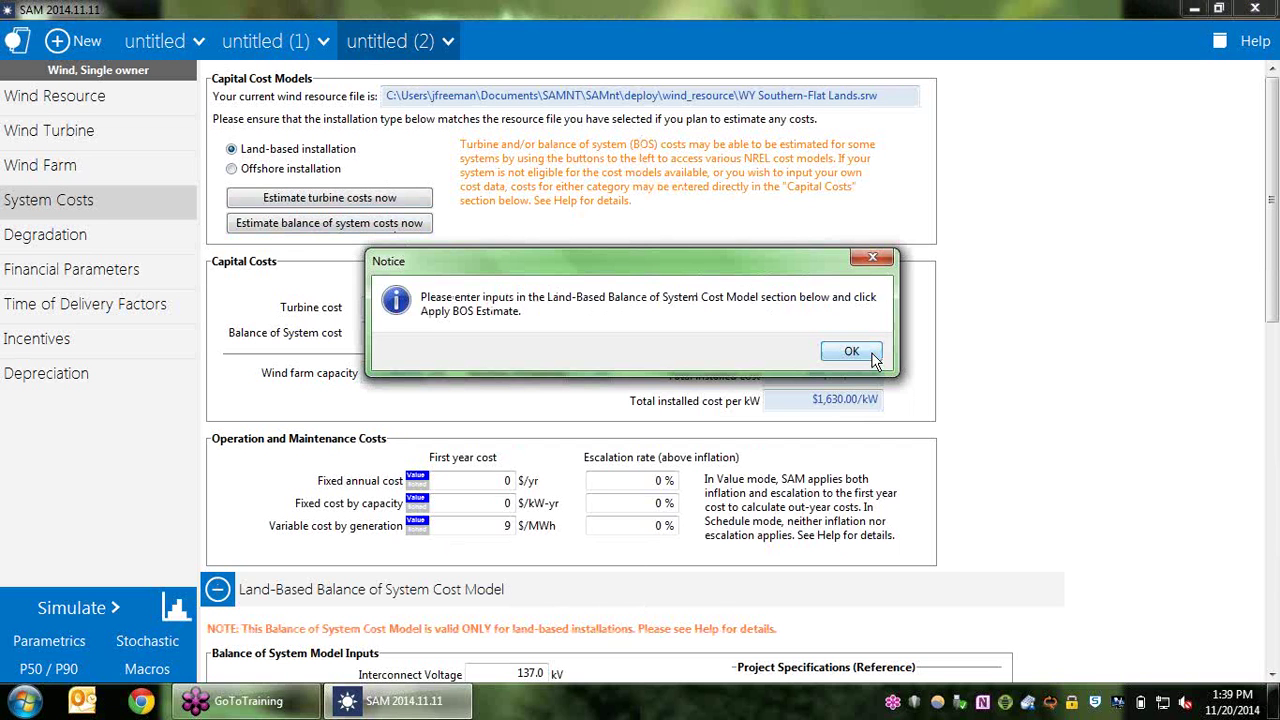
left_click(851, 352)
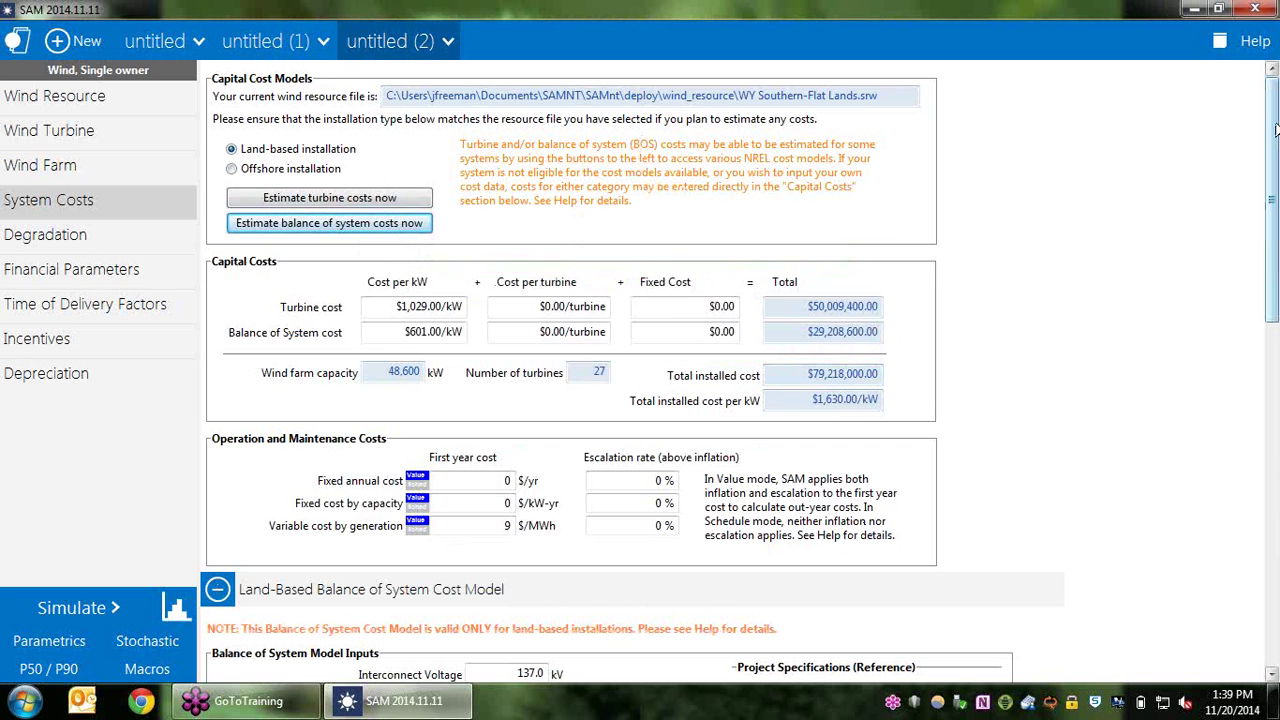
left_click_drag(1275, 128, 1273, 503)
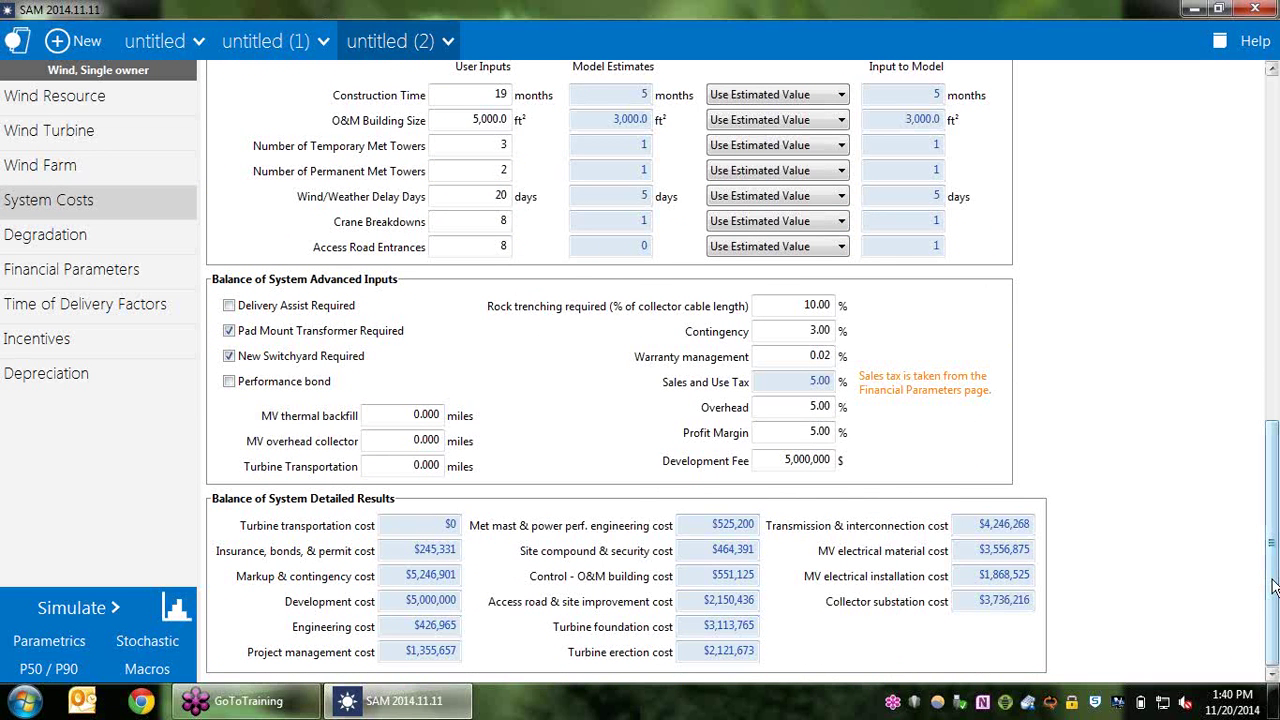
left_click_drag(1273, 587, 1276, 418)
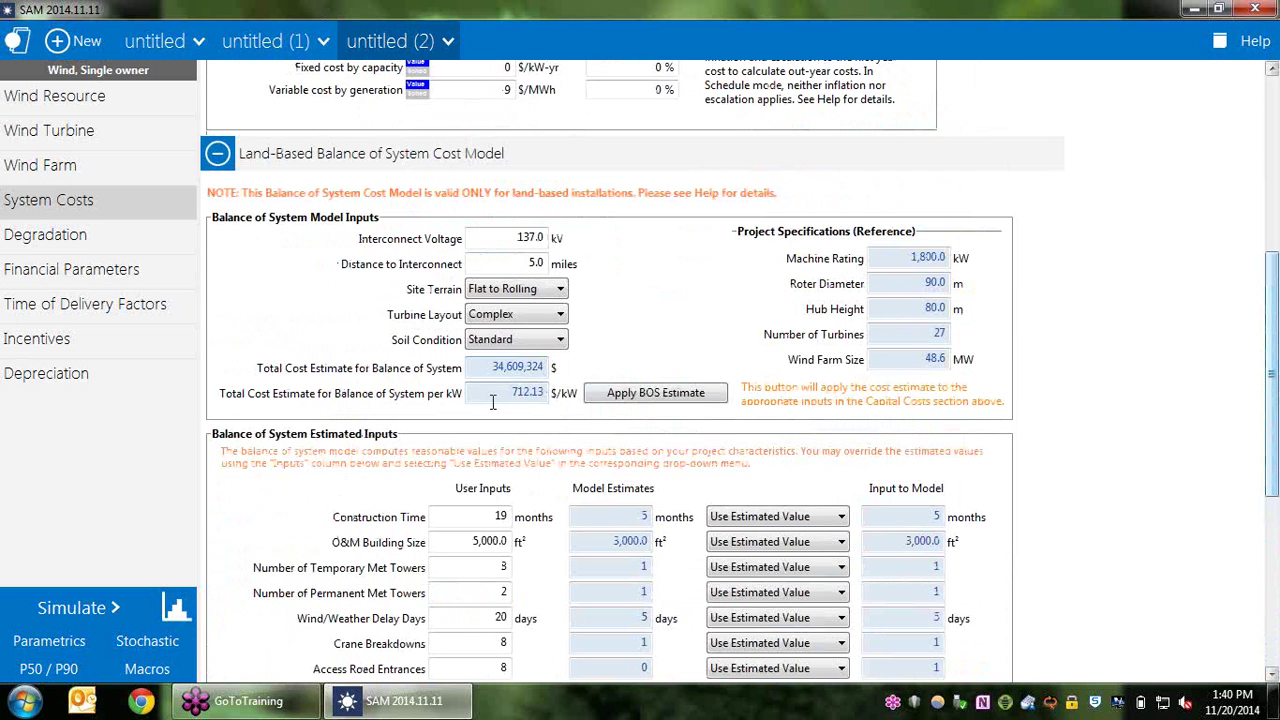
Apply the balance of system estimate to the wind farm's capital costs and review the Capital Costs section.
left_click(613, 395)
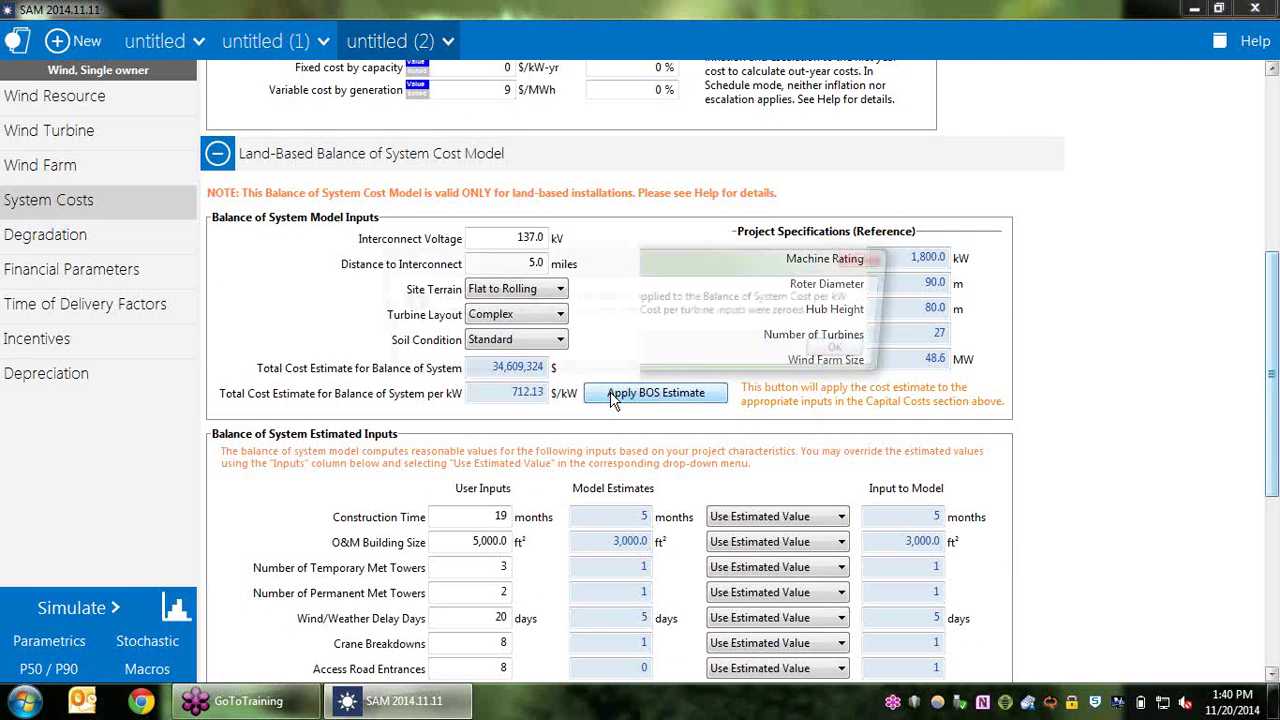
left_click(866, 355)
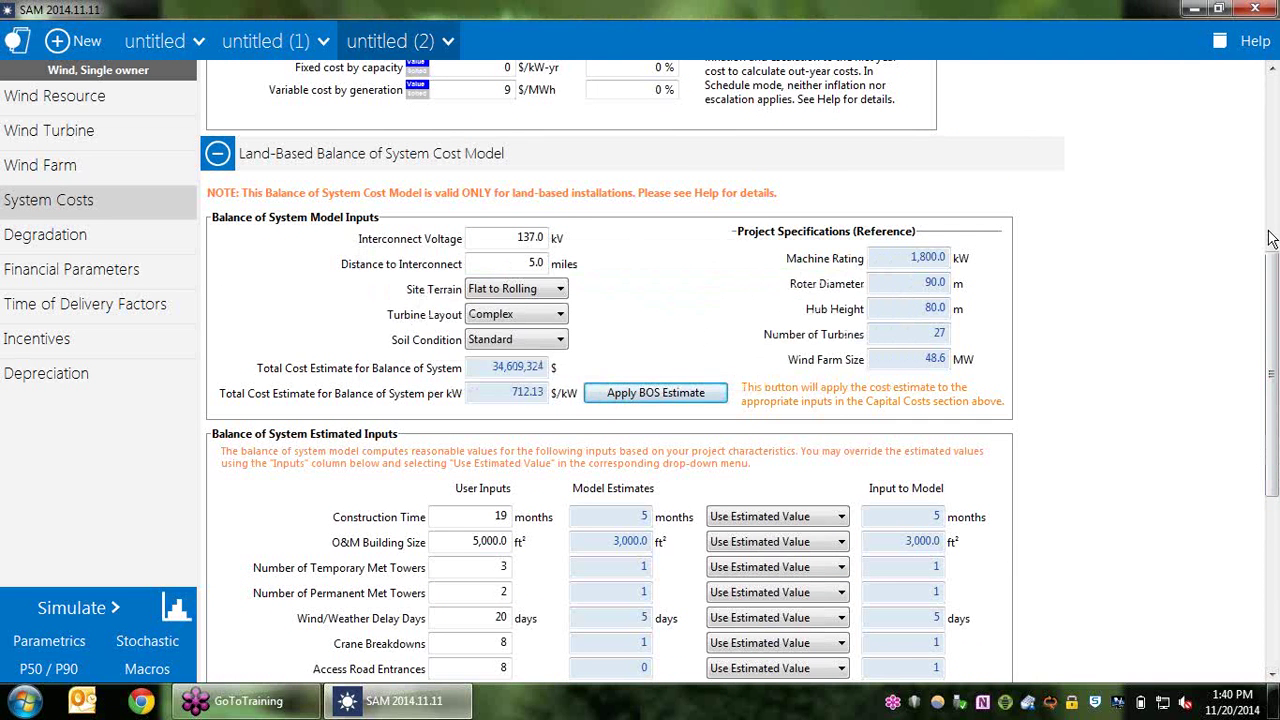
left_click_drag(1275, 490, 1272, 309)
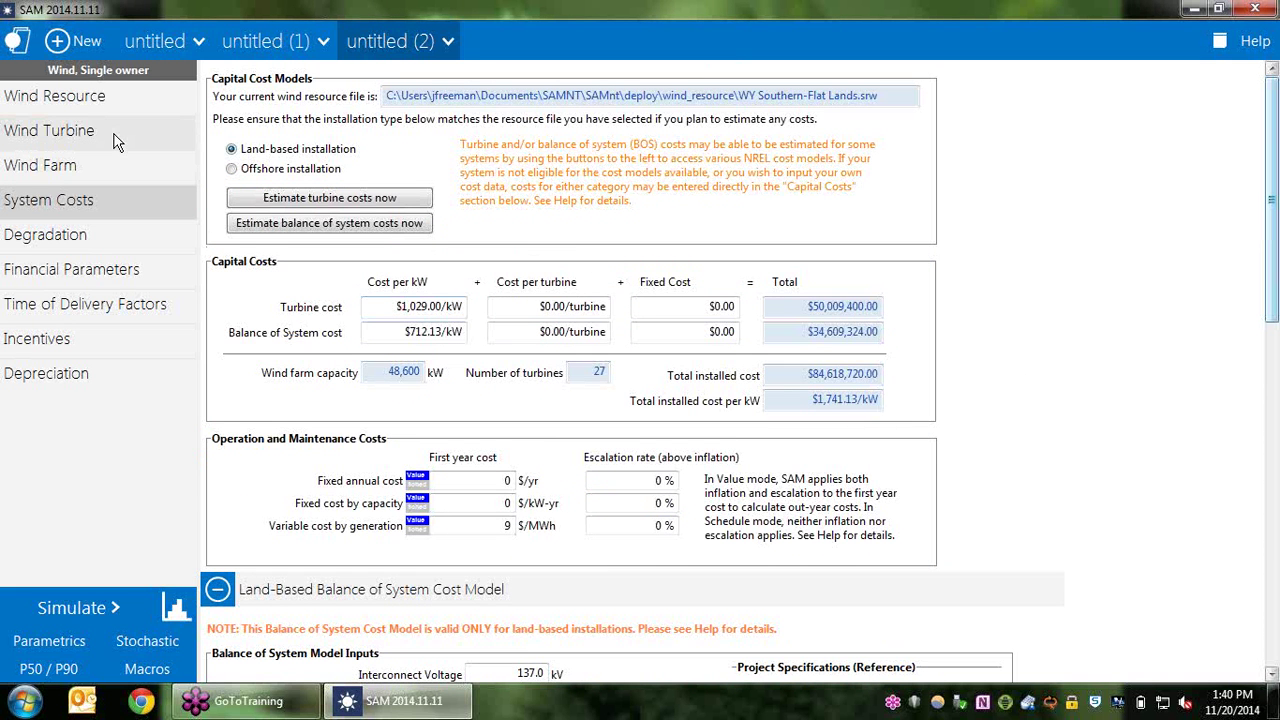
Add a new case with the CSP power tower molten salt performance model and PPA single owner (utility) financial model.
left_click(73, 44)
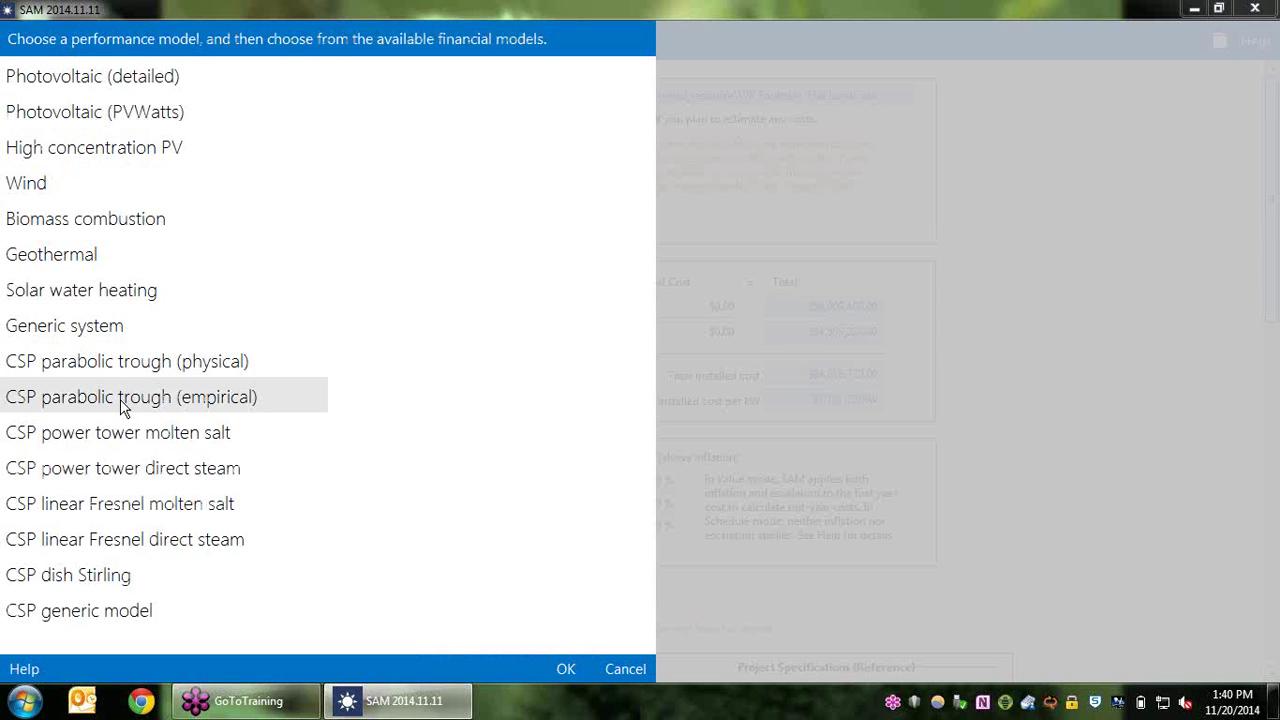
left_click(117, 433)
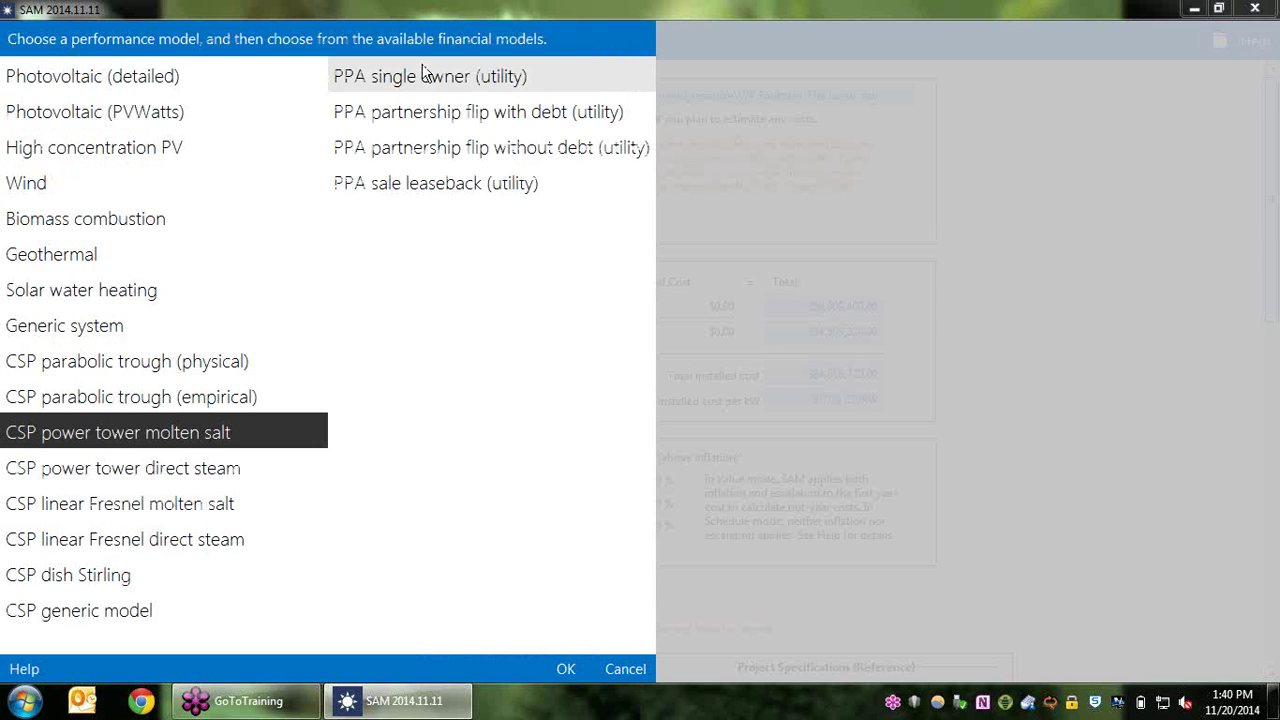
double_click(425, 76)
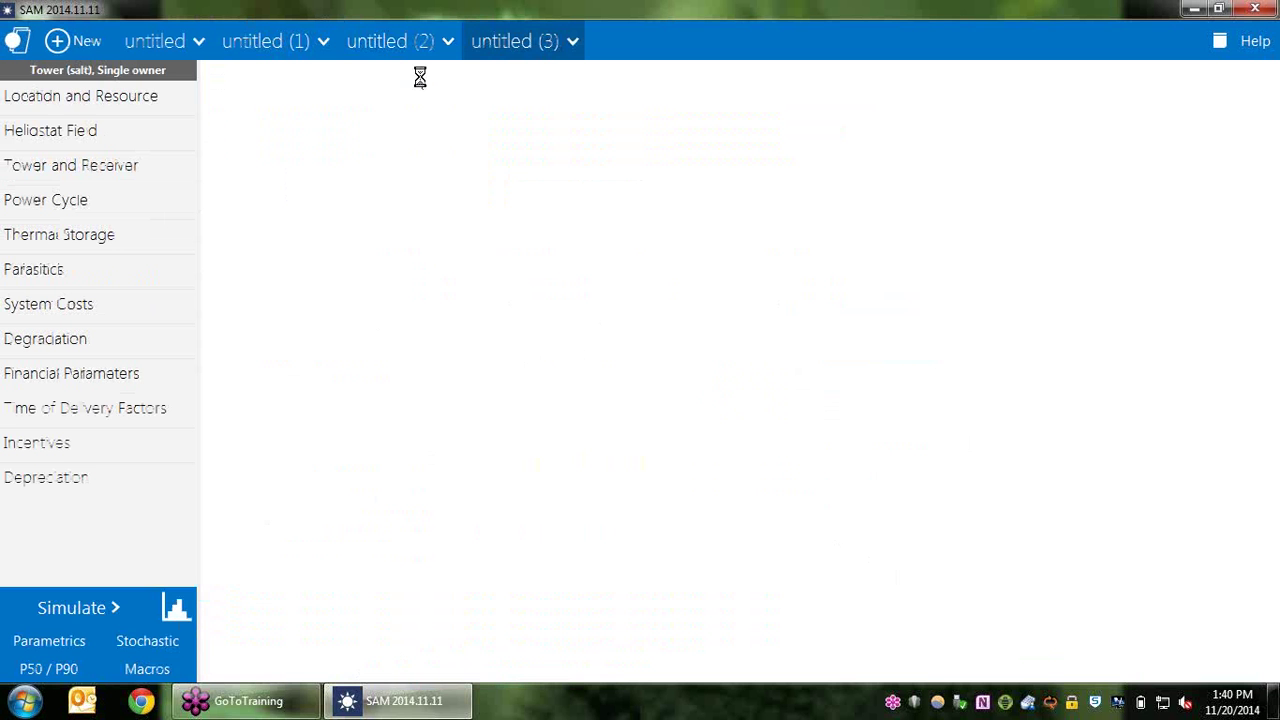
On the Heliostat Field page, set the heliostat width to 20 m and regenerate the heliostat layout with SolarPILOT.
left_click(112, 132)
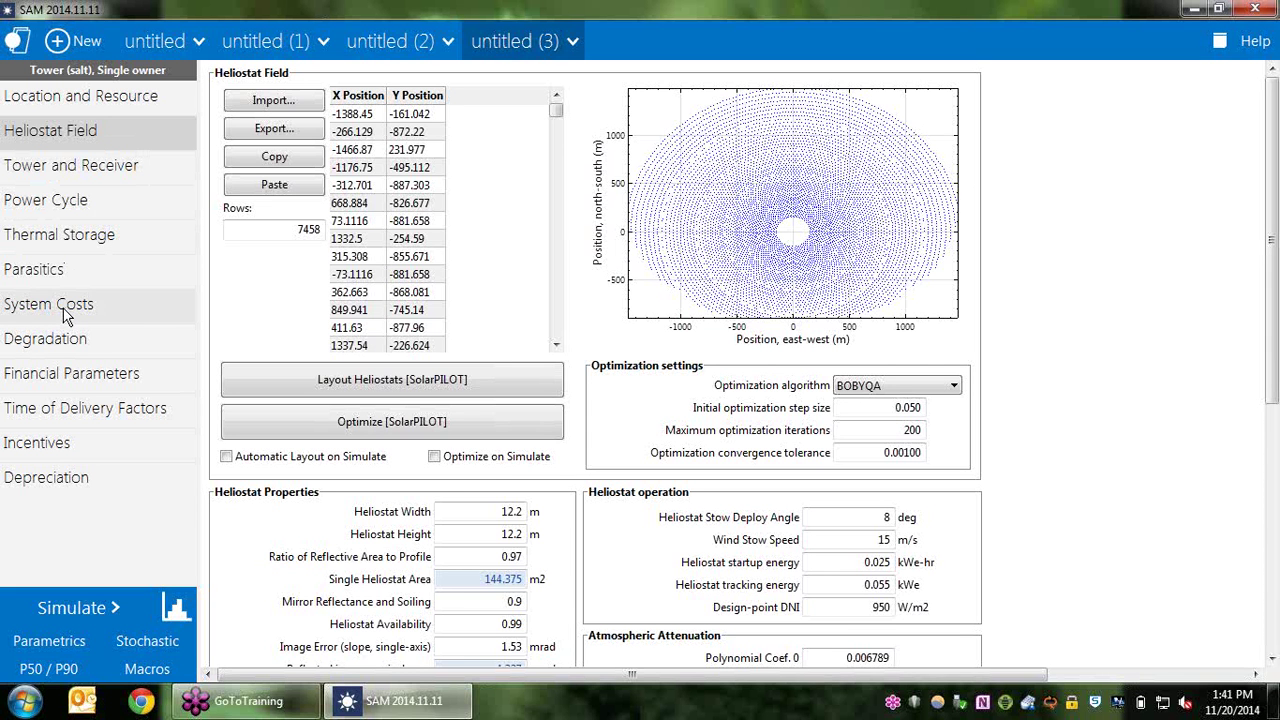
double_click(496, 513)
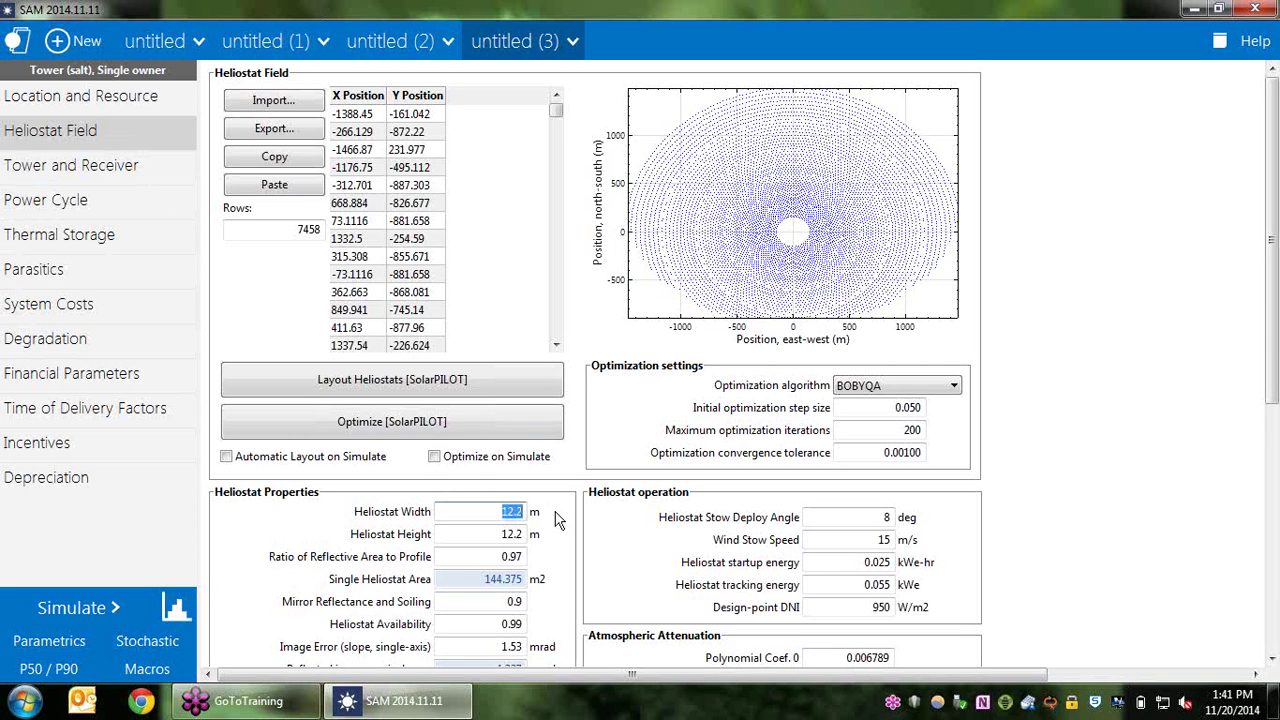
type("20")
left_click(489, 535)
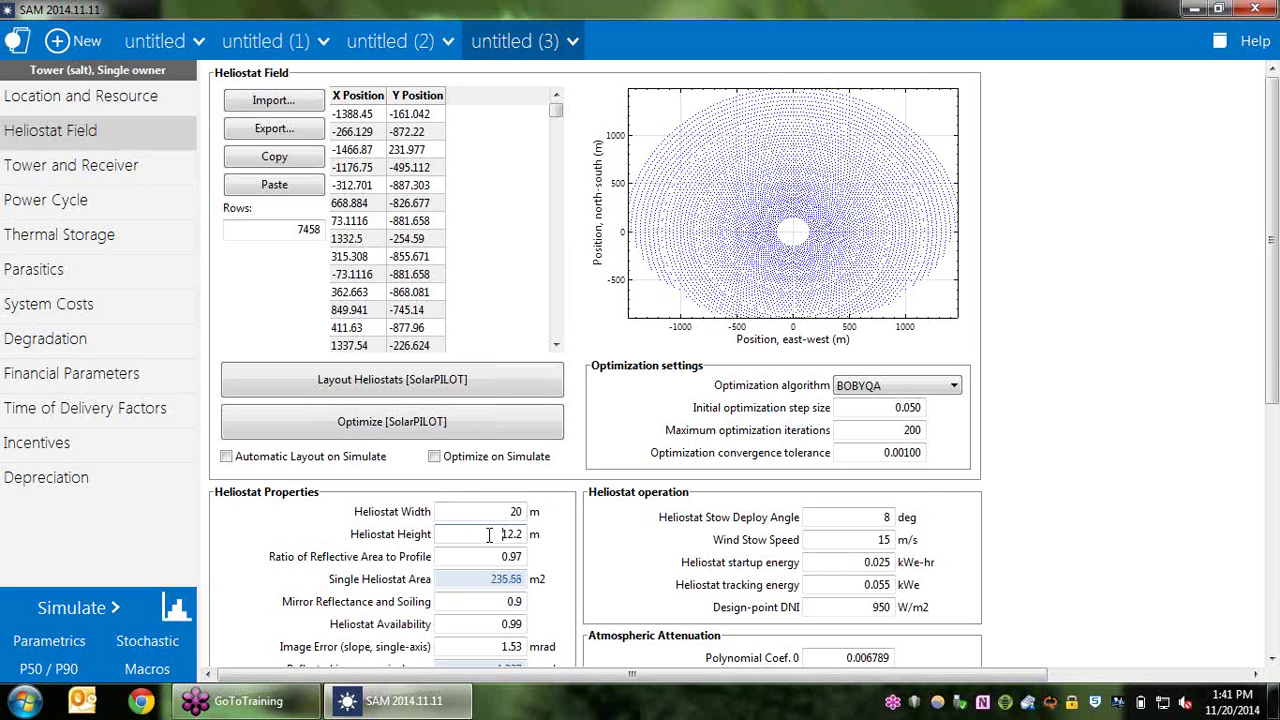
left_click(487, 390)
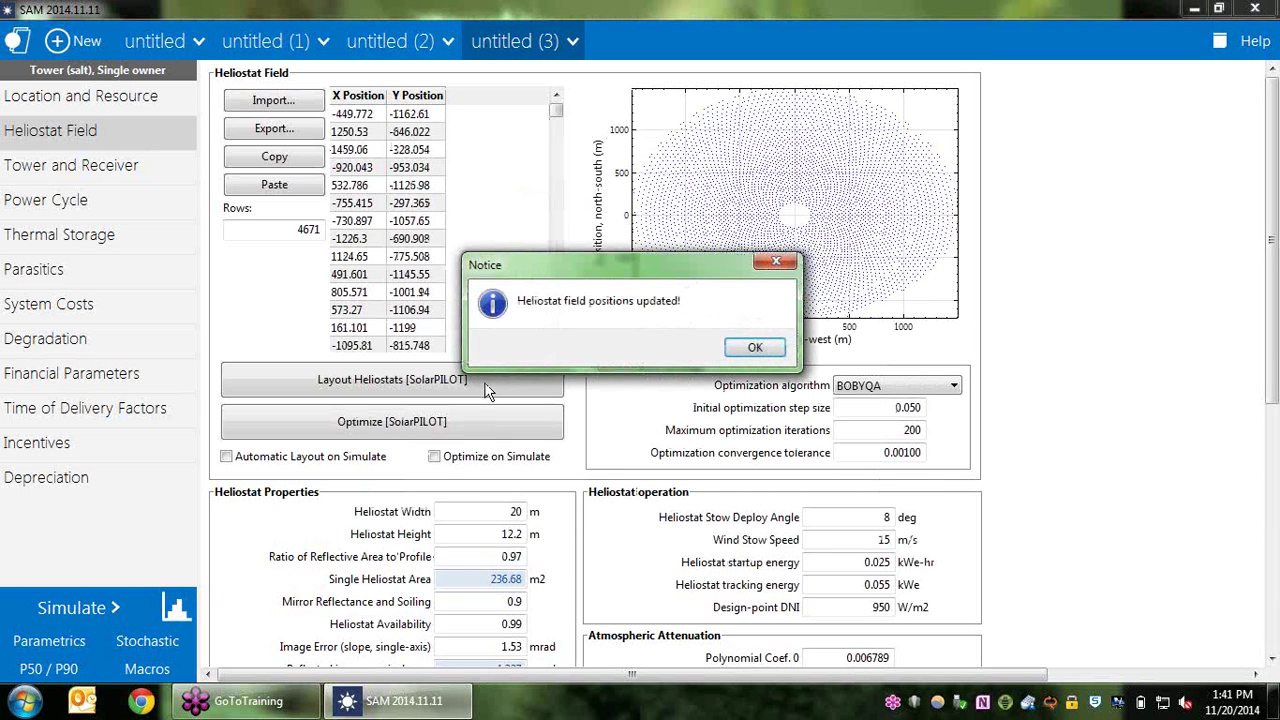
left_click(757, 350)
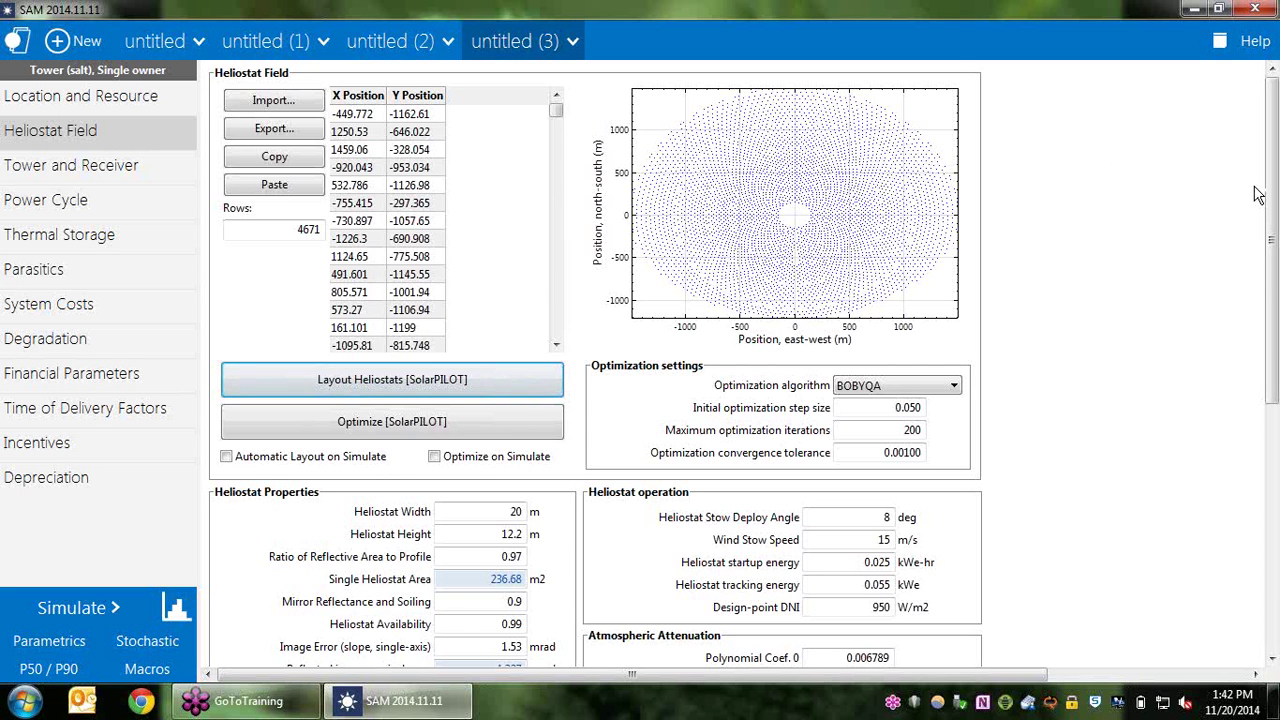
Open the Inputs Browser, then reposition and widen its window to compare input variables across the cases.
mouse_move(1258, 195)
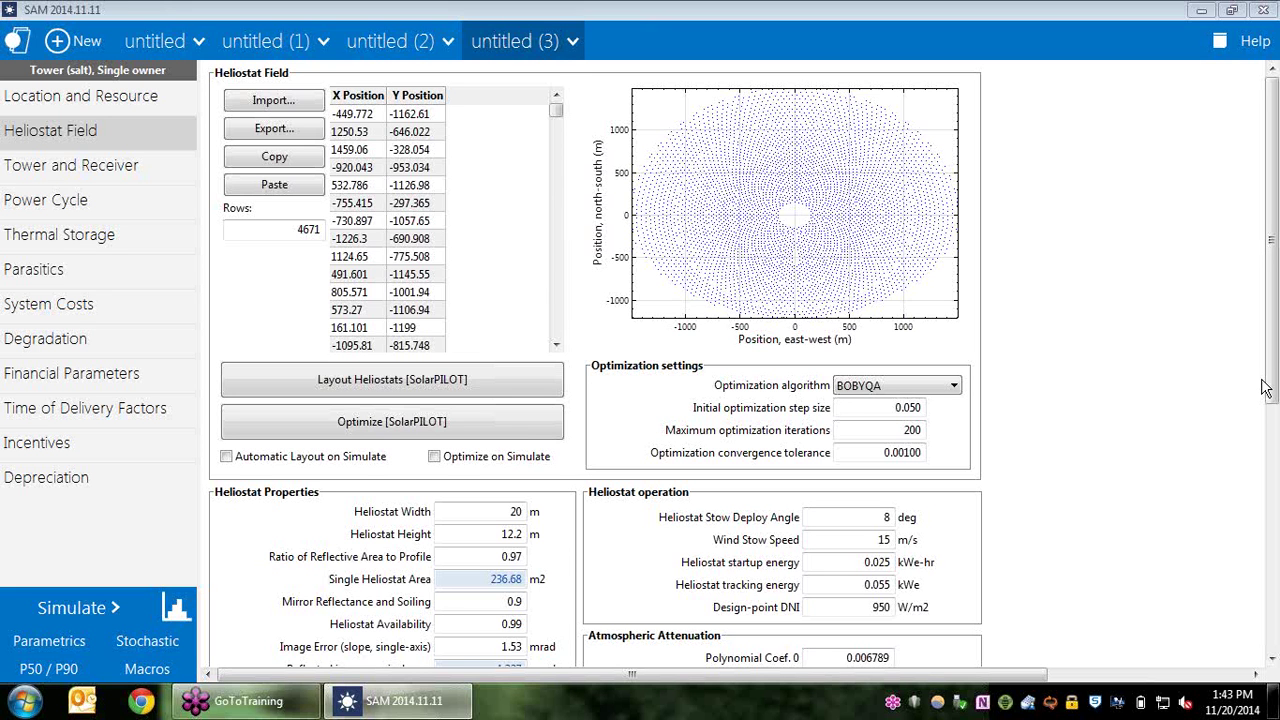
left_click(18, 42)
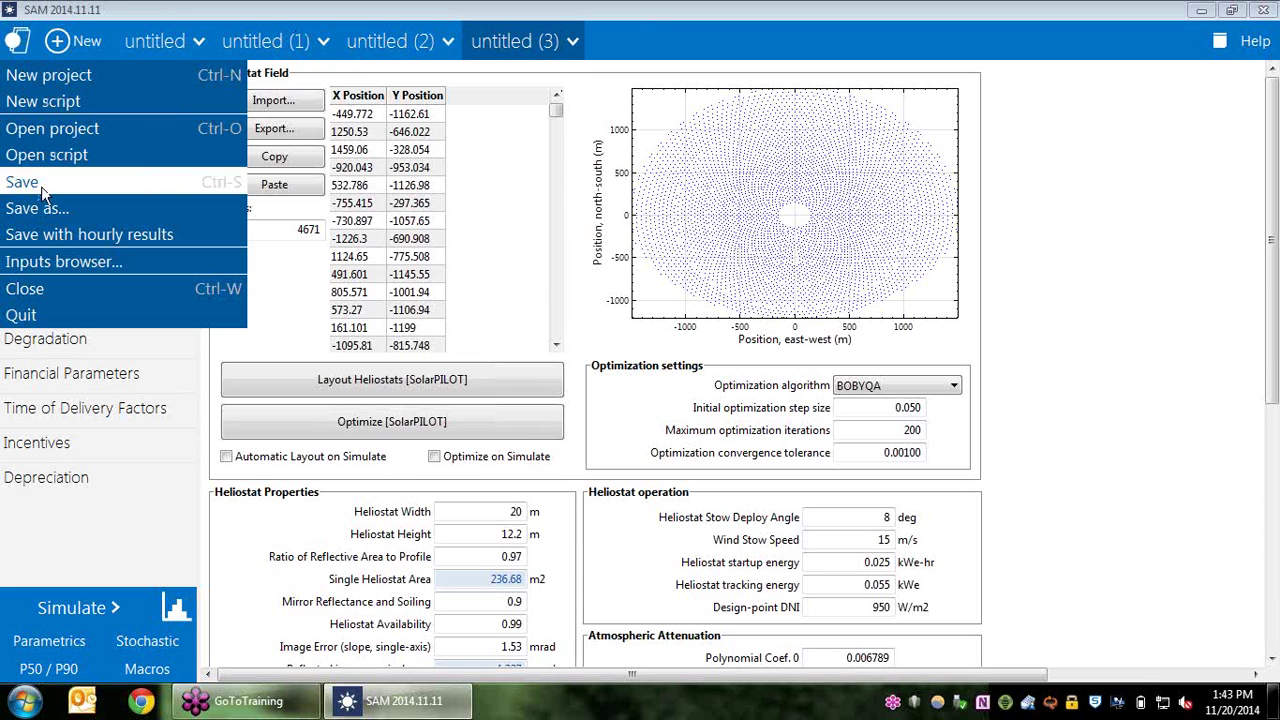
left_click(38, 262)
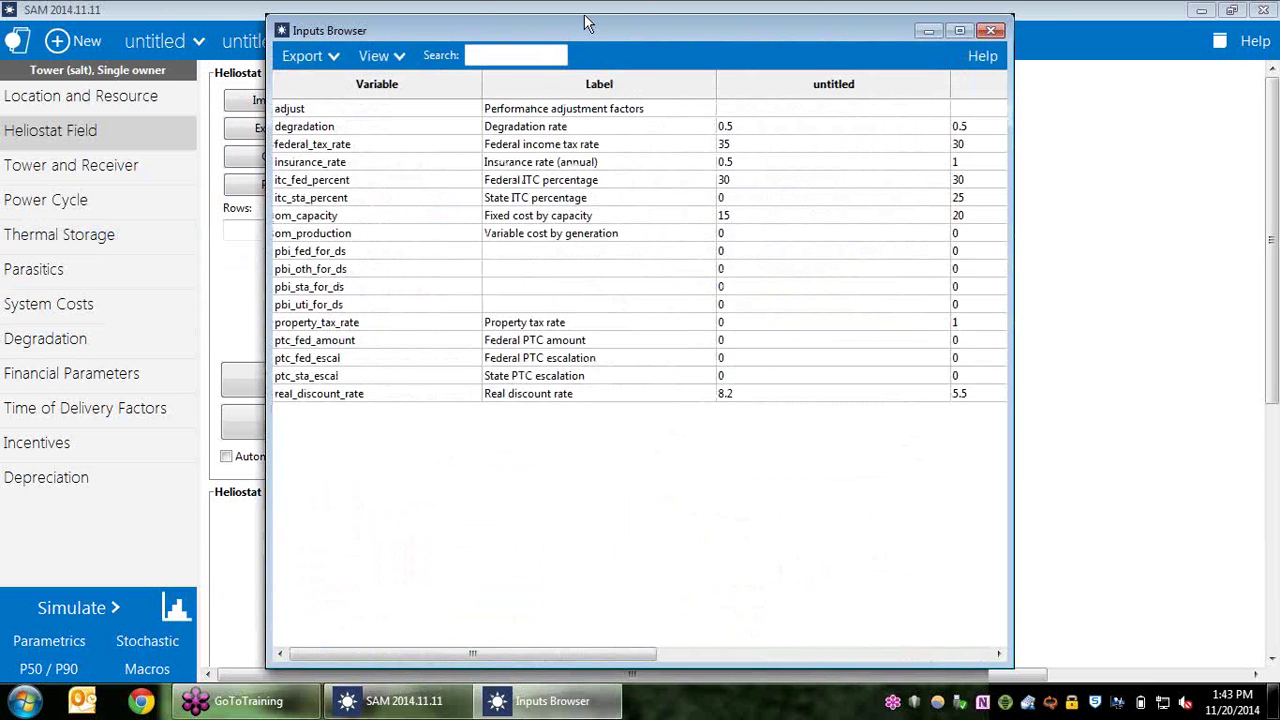
left_click_drag(588, 23, 573, 34)
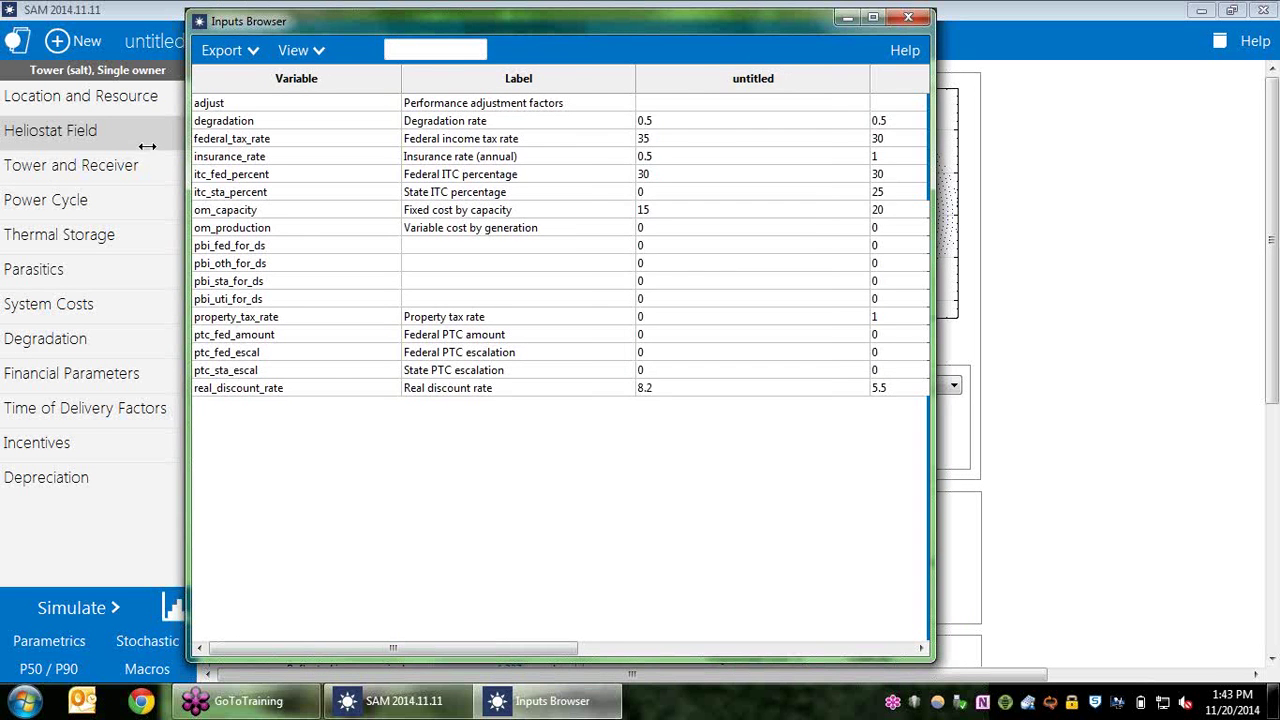
left_click_drag(172, 152, 92, 152)
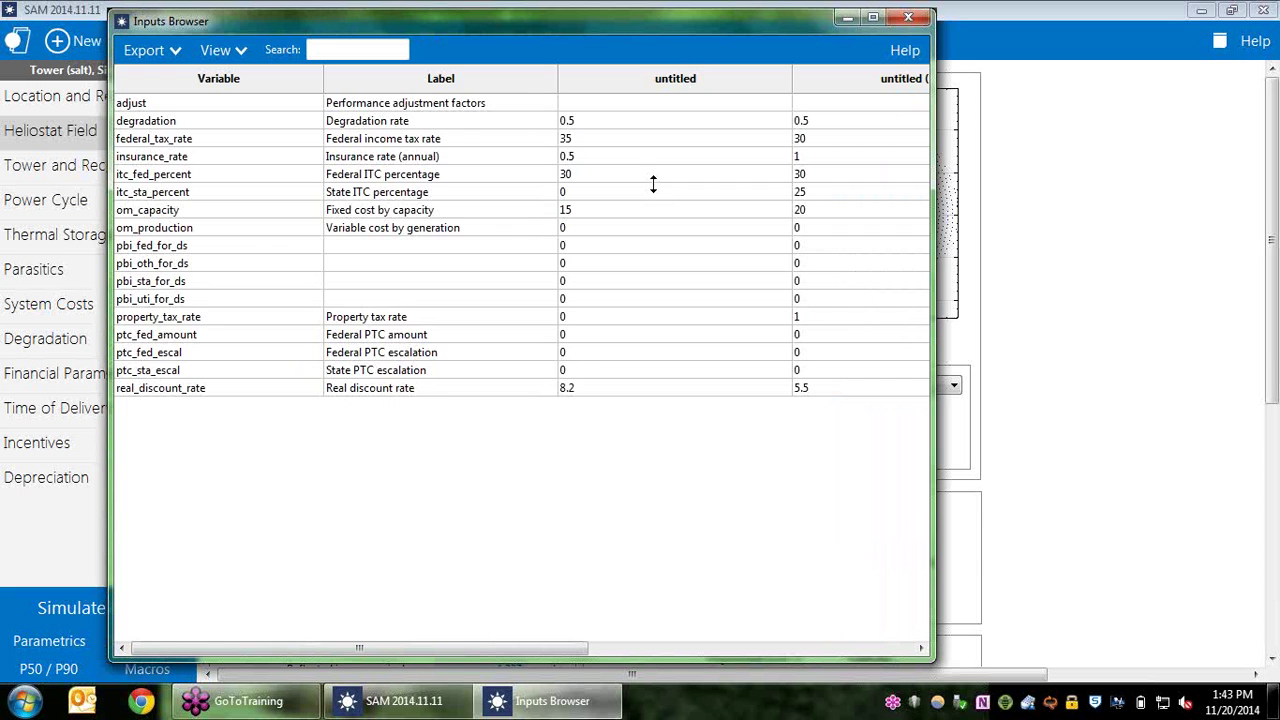